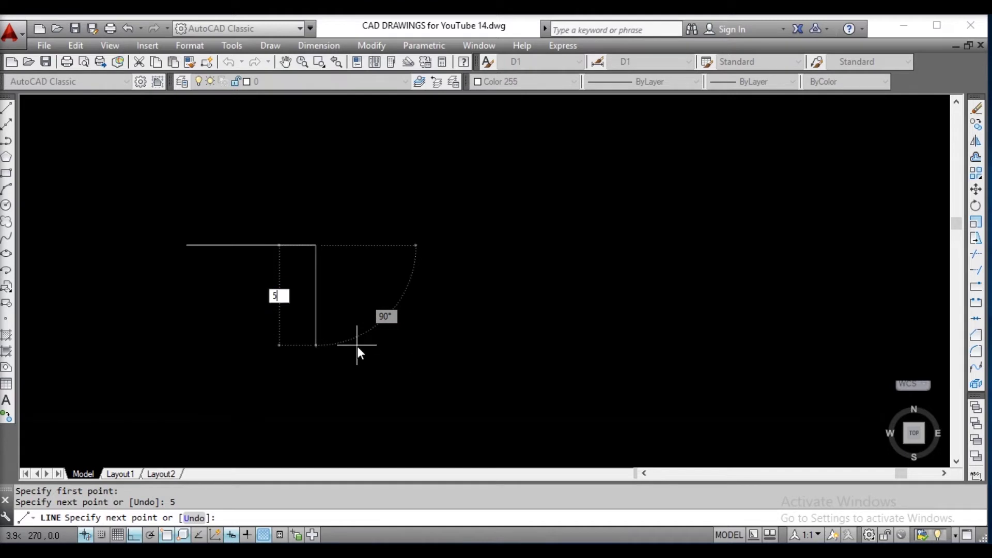
Finish the corner with a 5-unit vertical line downward and draw a separate 5-unit horizontal line to its right.
key(Return)
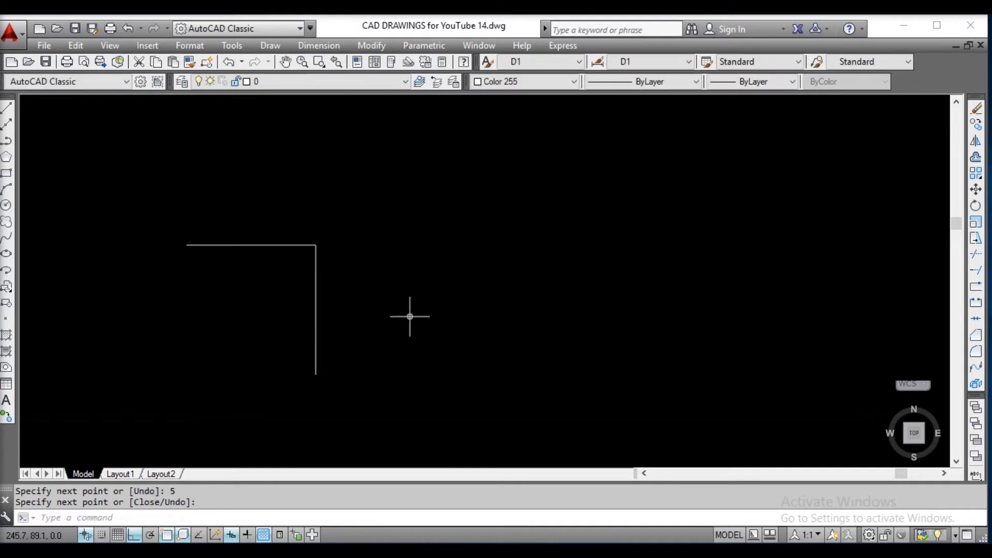
key(Return)
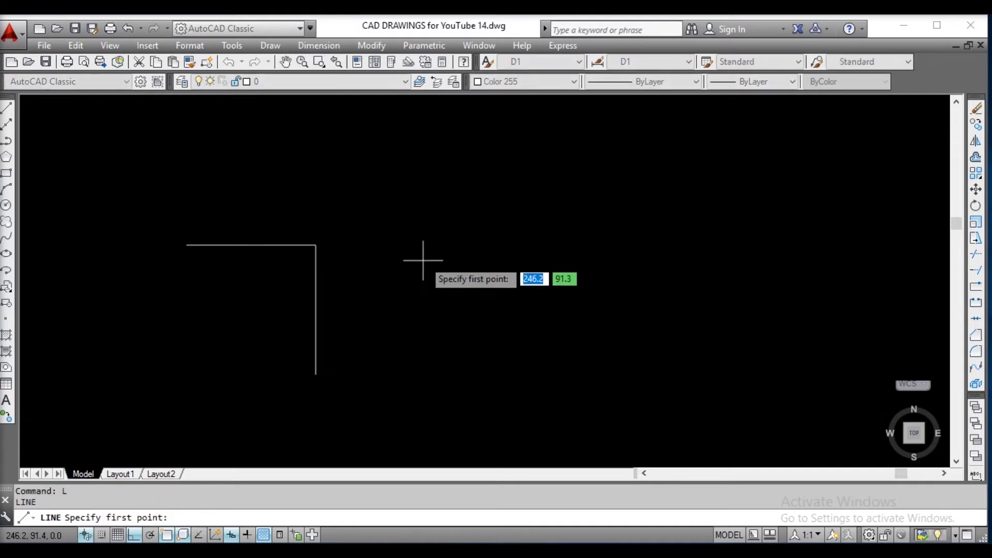
click(402, 242)
text(6)
key(Return)
key(Return)
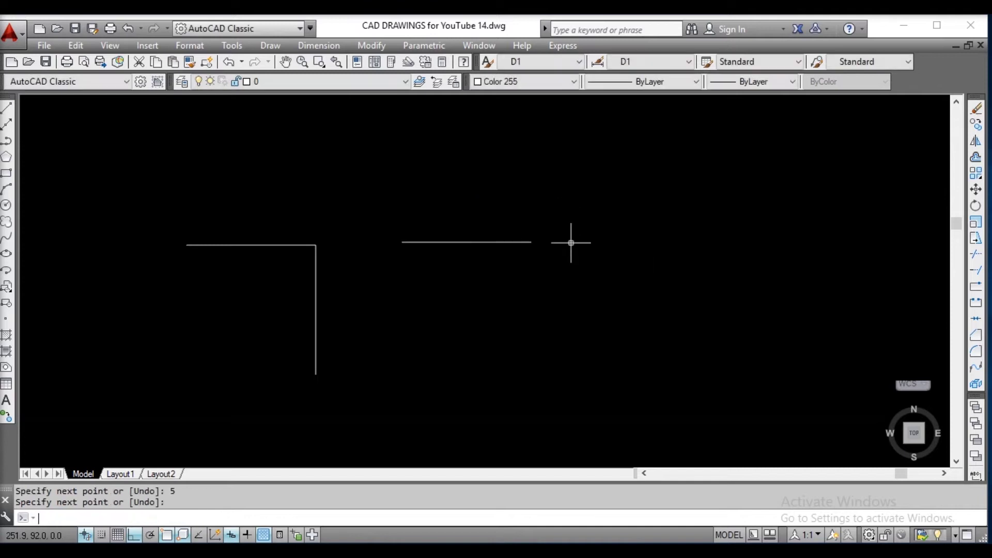
Draw a 5-unit vertical line just below the separate horizontal line's right end, leaving a gap between the two.
key(Return)
click(540, 269)
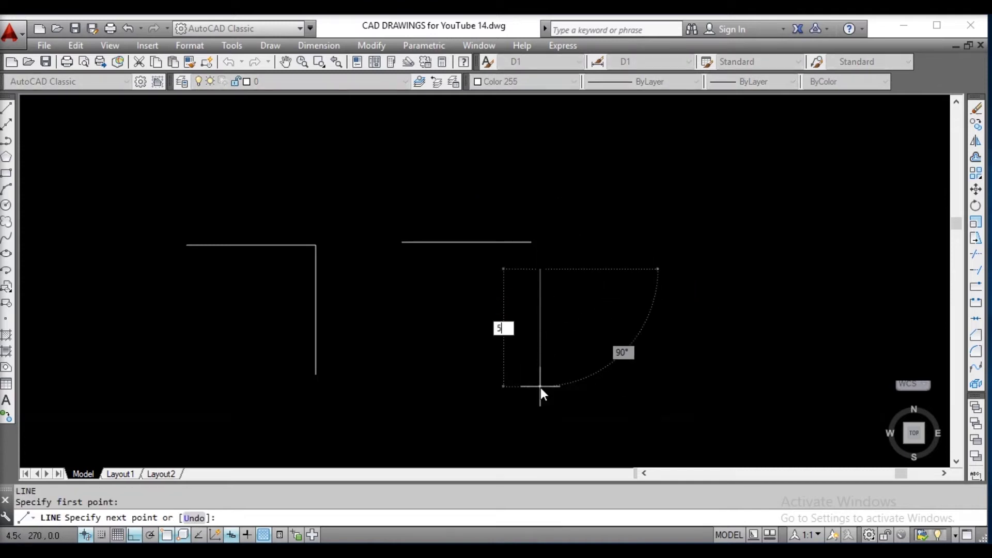
key(Return)
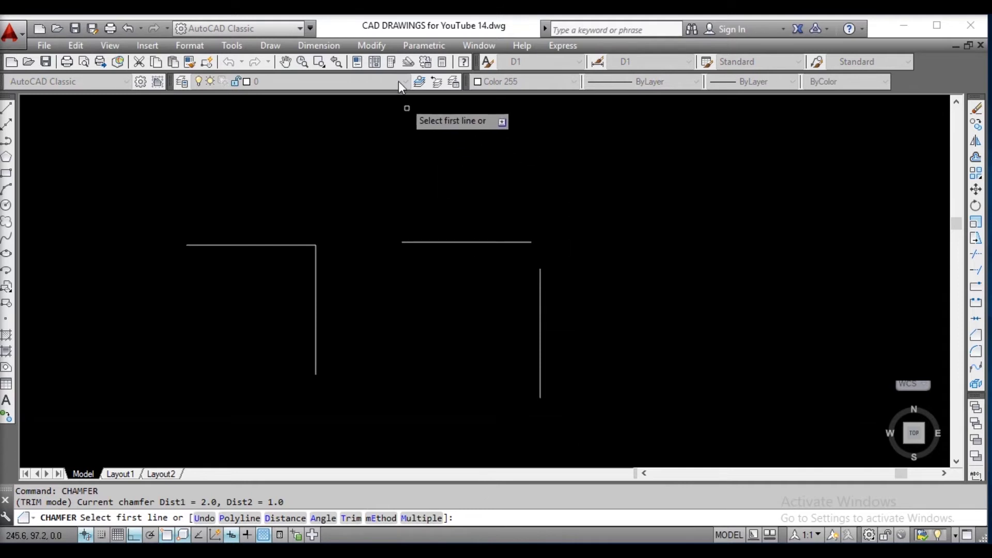
key(Escape)
click(369, 43)
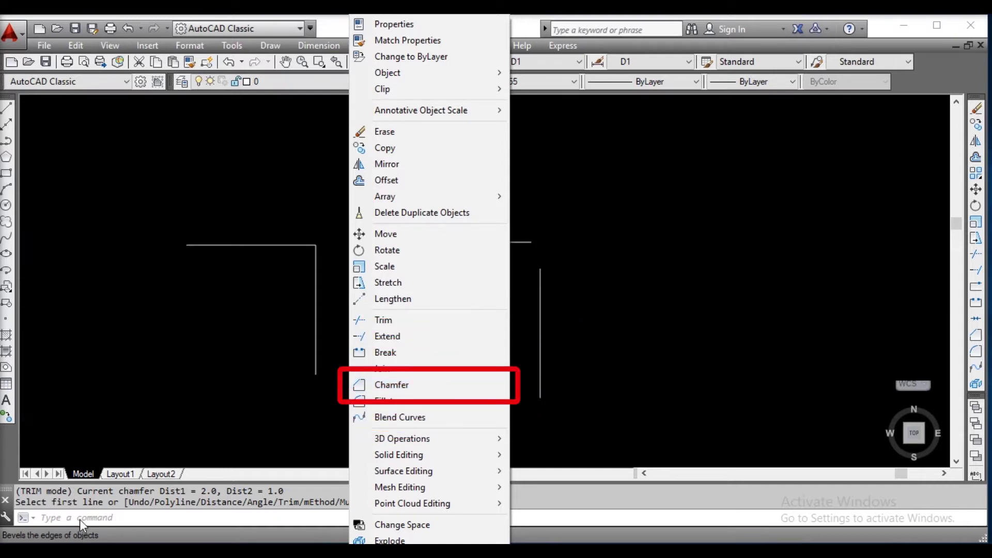
key(Escape)
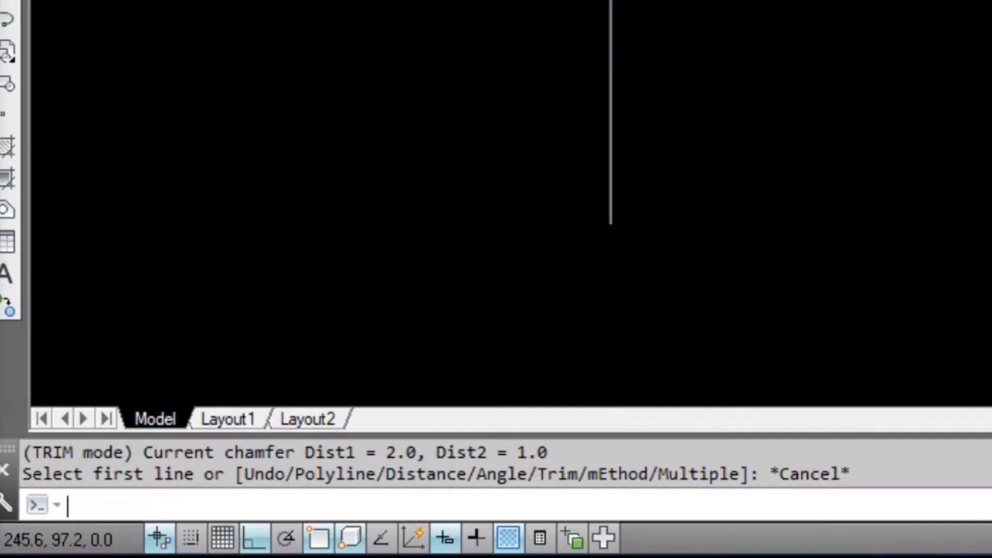
Chamfer the connected corner on the left with the first and second distances both set to 2.
text(chamfer)
key(Return)
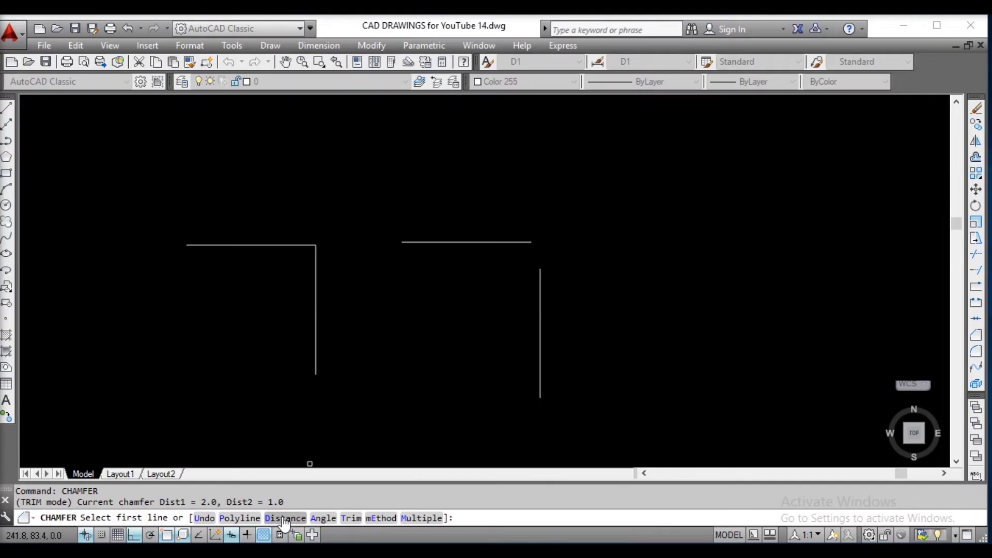
click(285, 518)
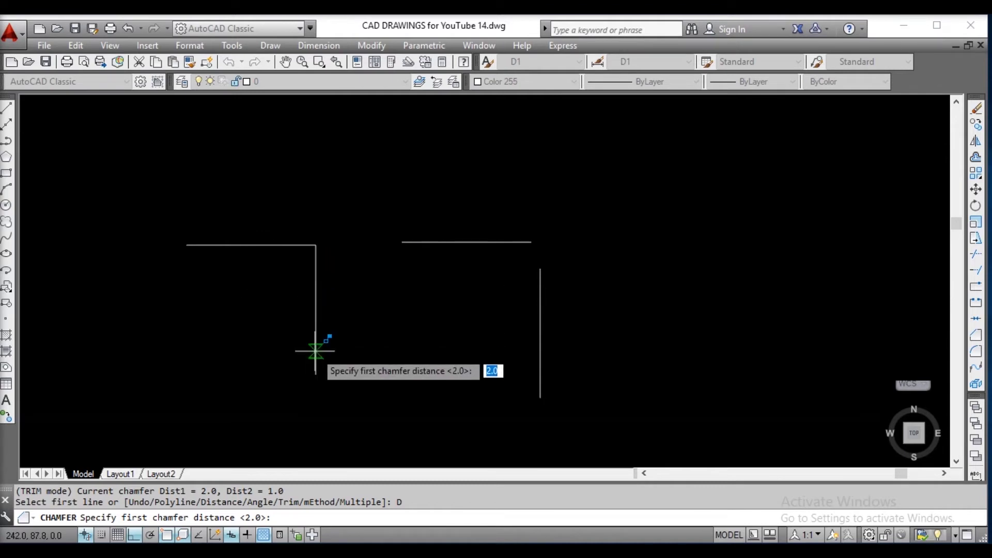
text(2)
key(Return)
text(2)
key(Return)
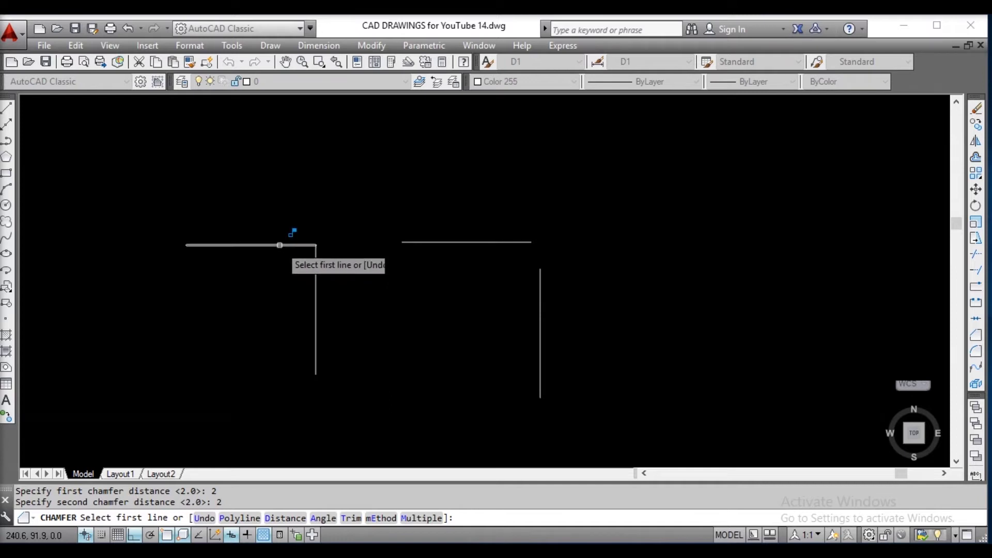
click(280, 245)
click(316, 299)
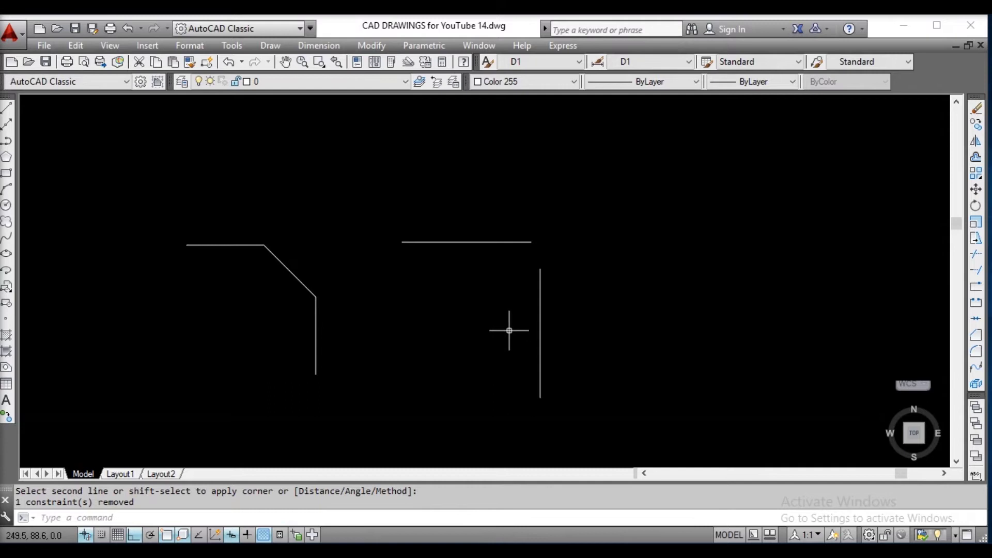
Chamfer the two unconnected lines on the right with the same 2 by 2 distances.
key(Return)
click(501, 243)
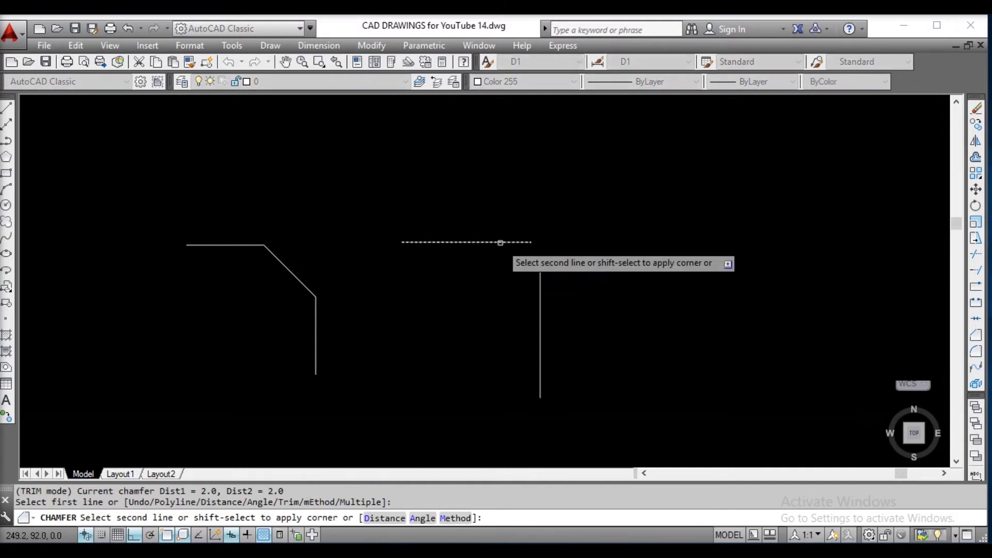
click(540, 301)
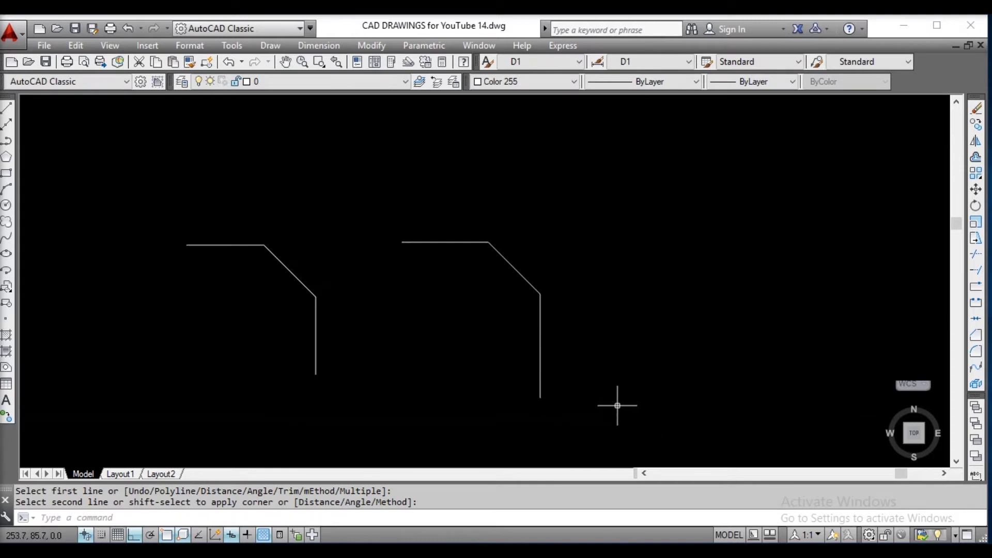
Undo the 2 by 2 chamfers on both pairs of lines.
key(ctrl+z)
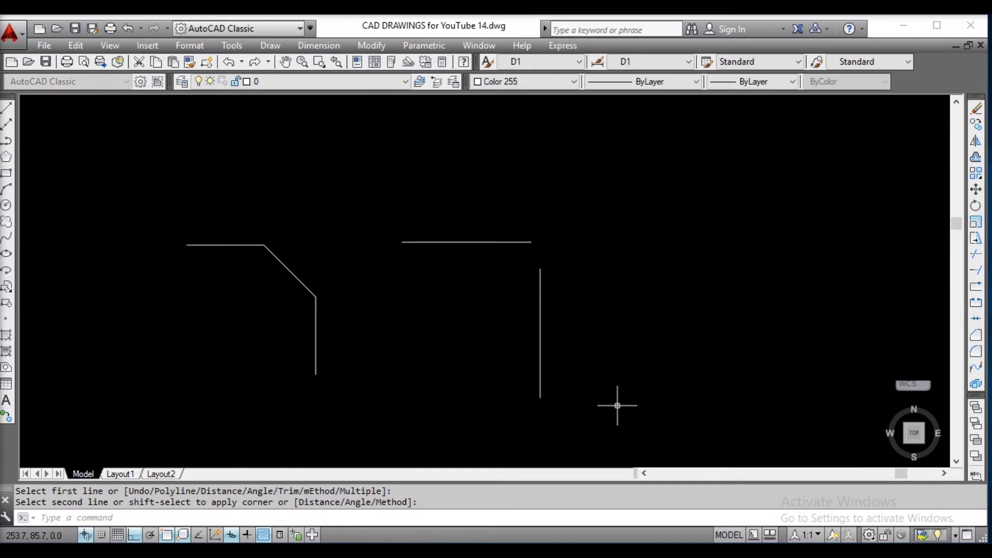
key(ctrl+z)
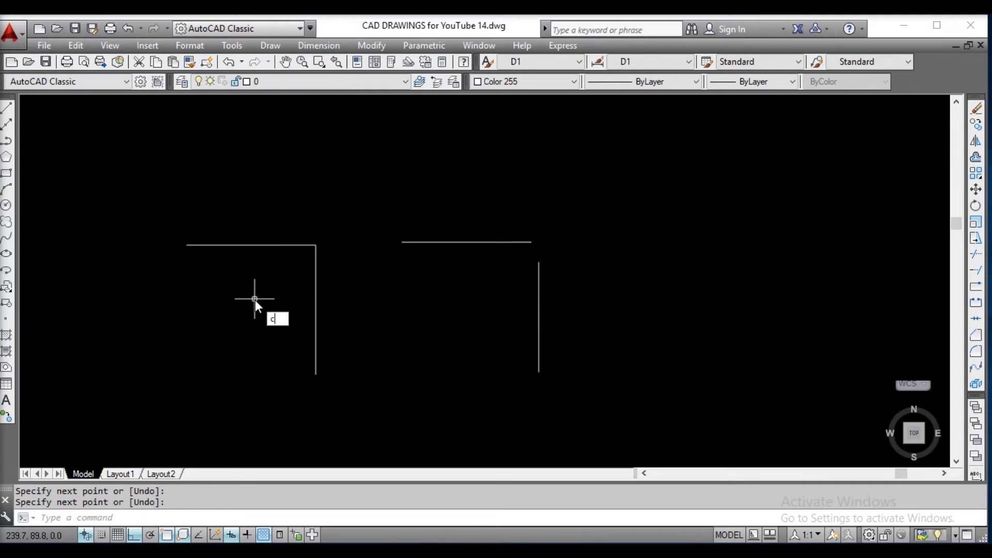
Chamfer the connected left corner with distance 3 on the horizontal line and distance 2 on the vertical line.
text(hamfer)
key(Return)
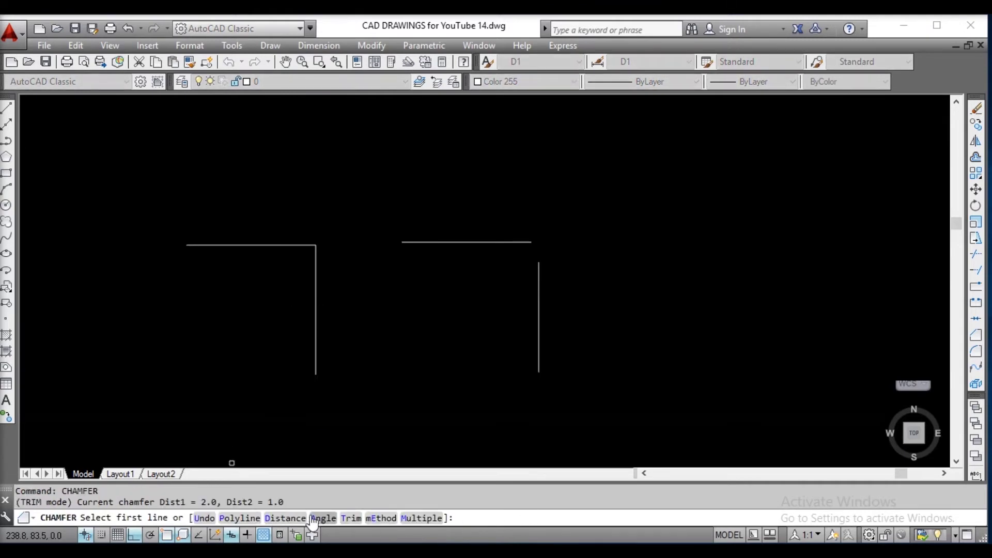
text(d)
key(Return)
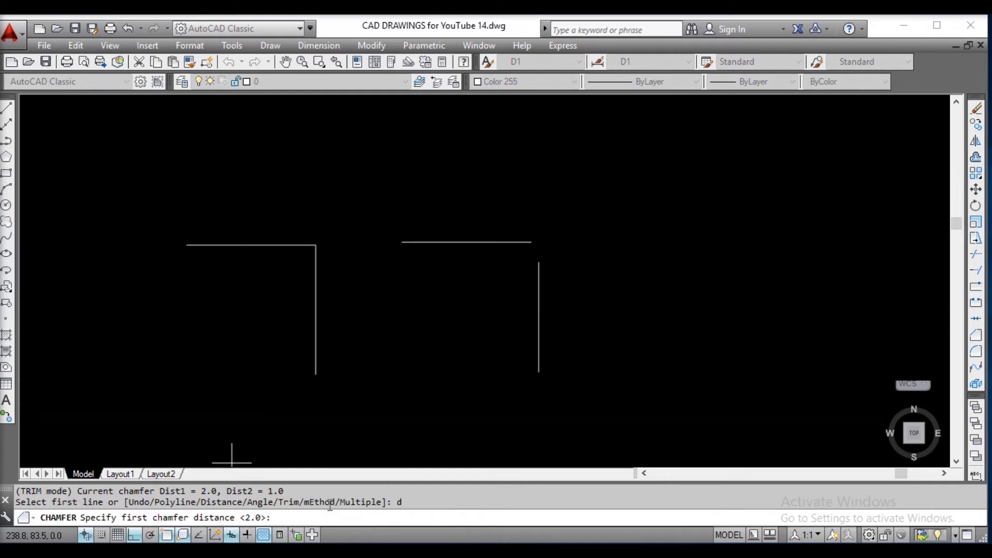
text(3)
key(Return)
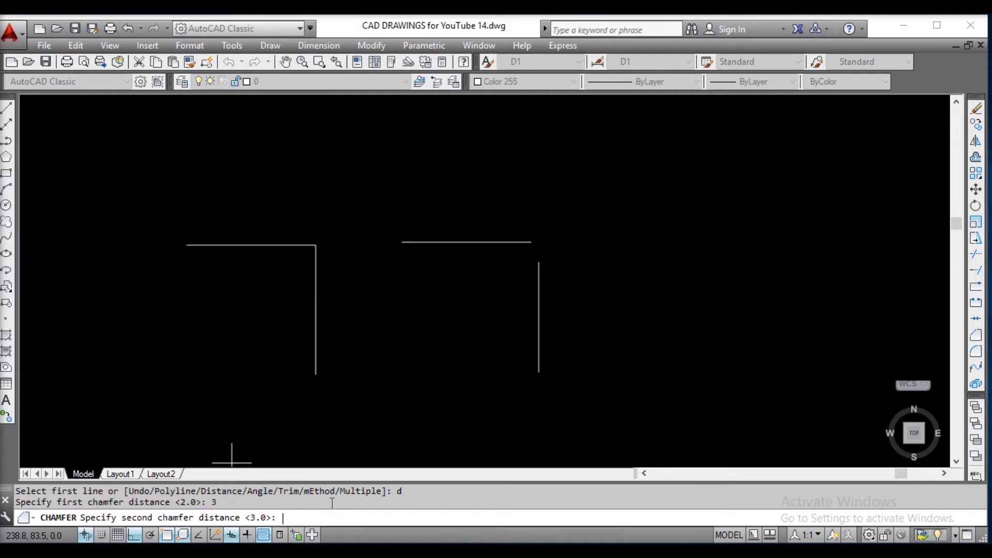
text(2)
key(Return)
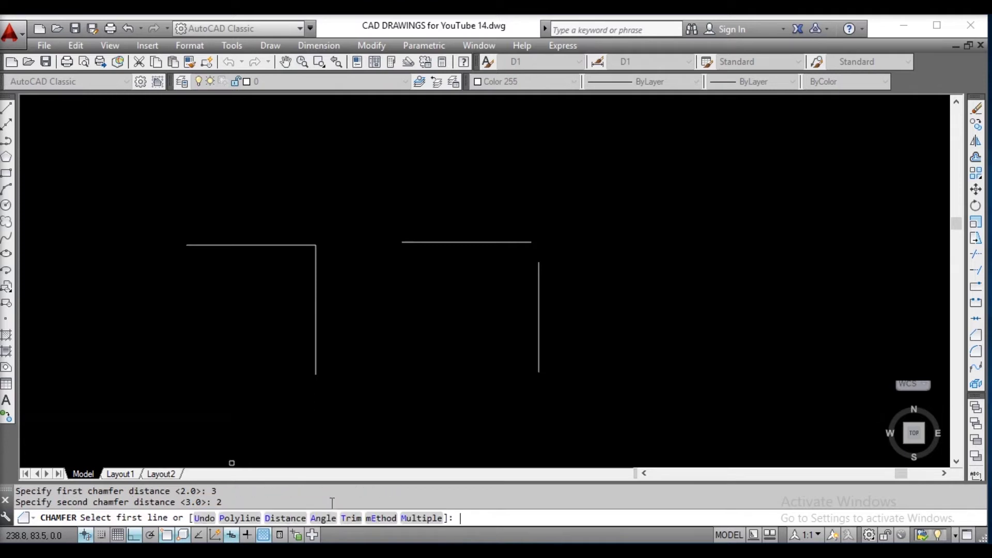
click(274, 245)
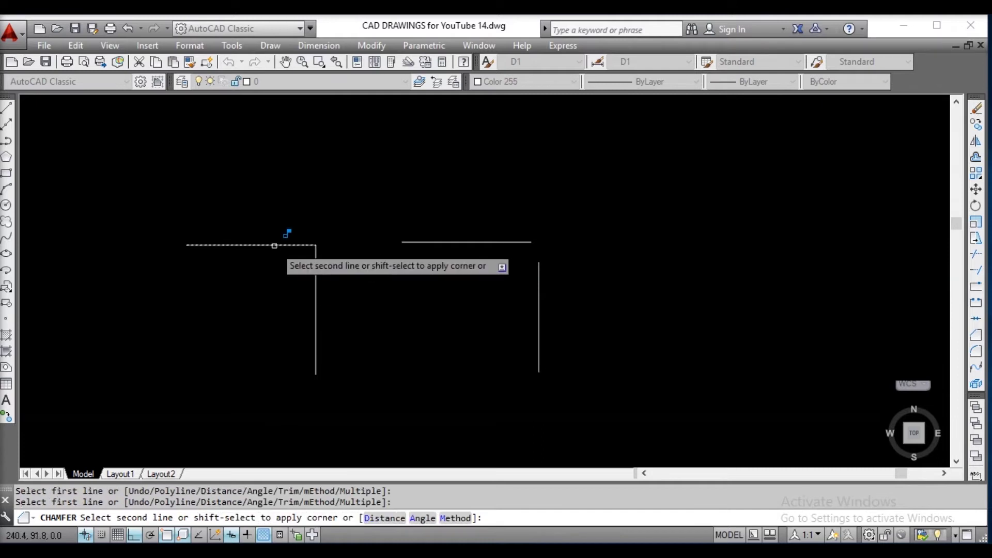
click(316, 304)
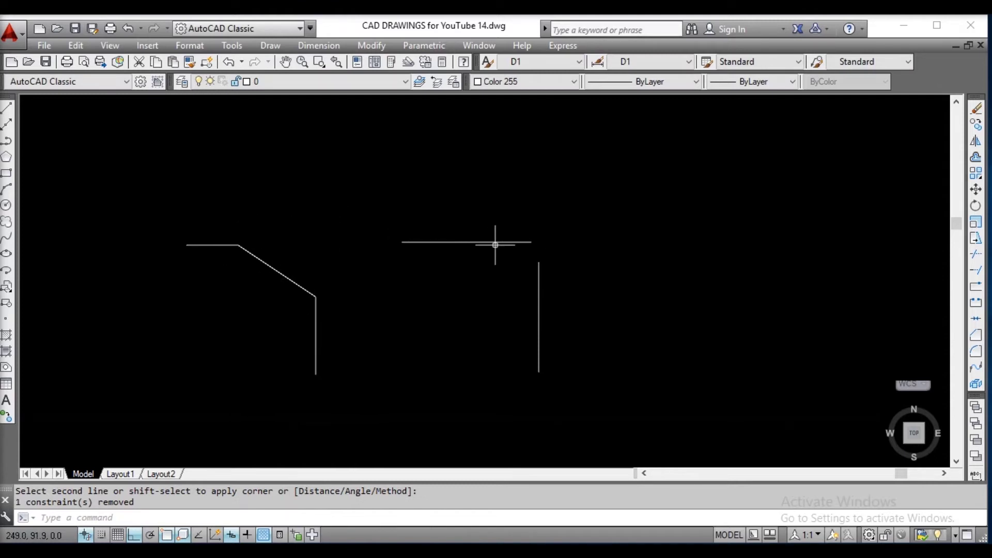
Chamfer the two unconnected lines on the right with the same 3 and 2 distances, picking the horizontal line first.
key(Return)
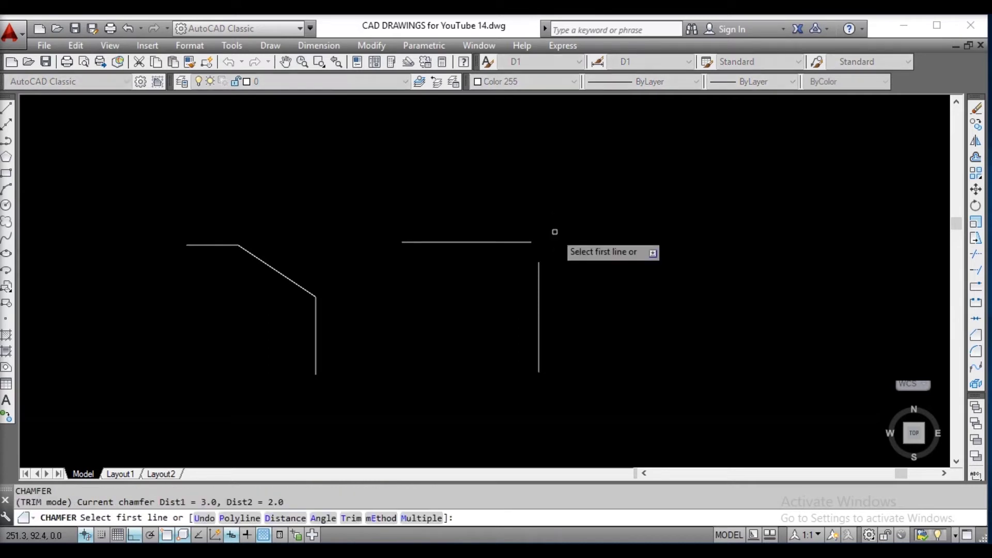
click(507, 242)
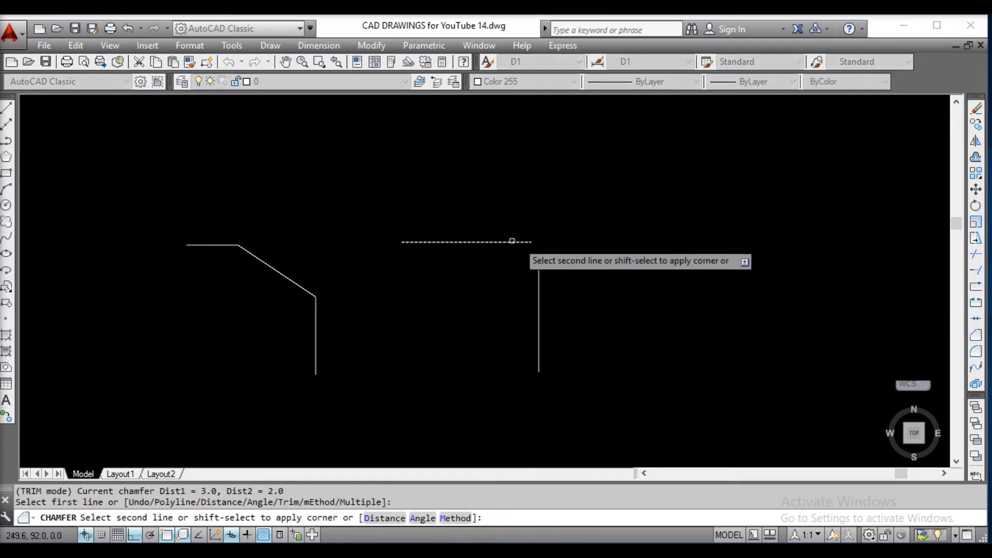
click(538, 279)
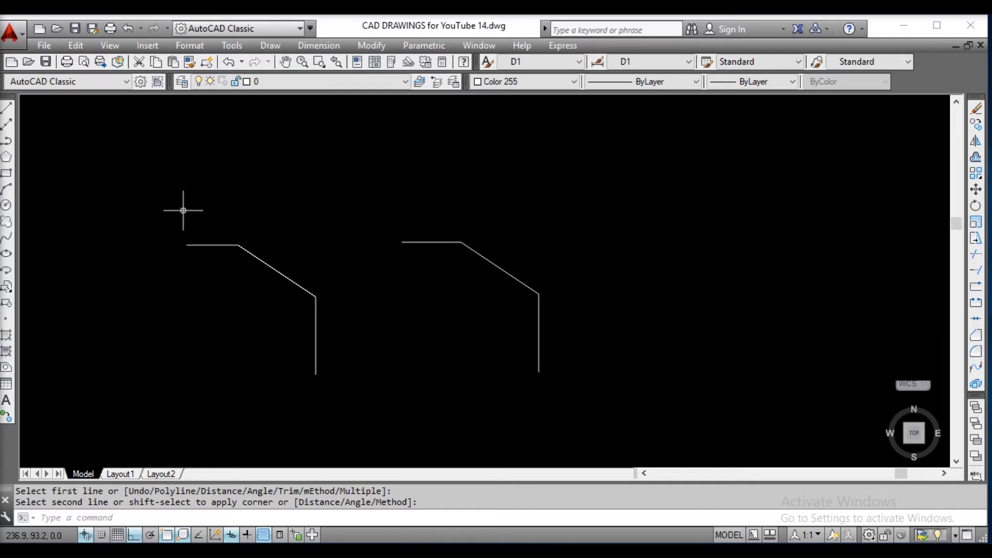
Undo the 3 by 2 chamfers and the separate vertical line on the right.
key(ctrl+z)
key(ctrl+z)
key(ctrl+z)
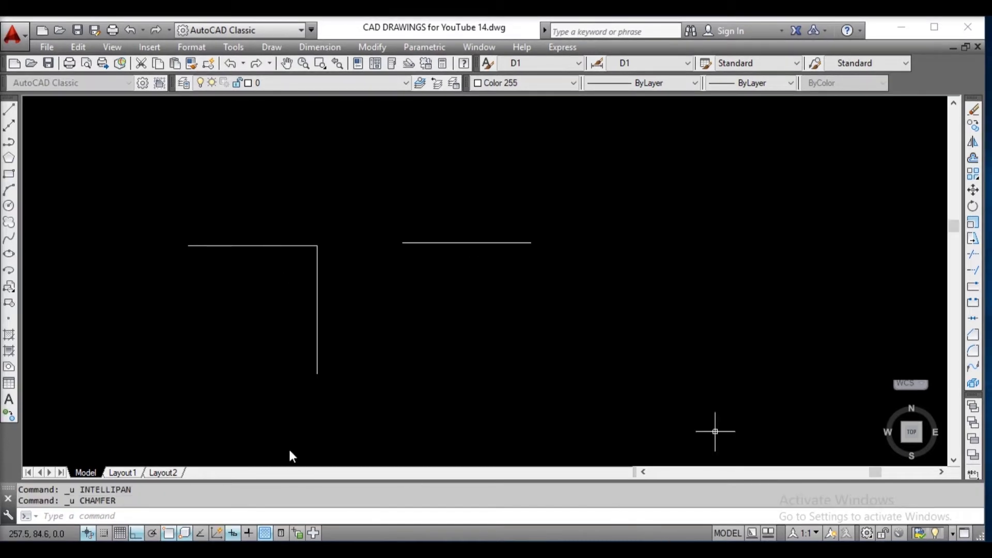
Redraw the separate vertical line downward from just below the right end of the second horizontal line, leaving a gap.
key(l)
key(Return)
click(536, 263)
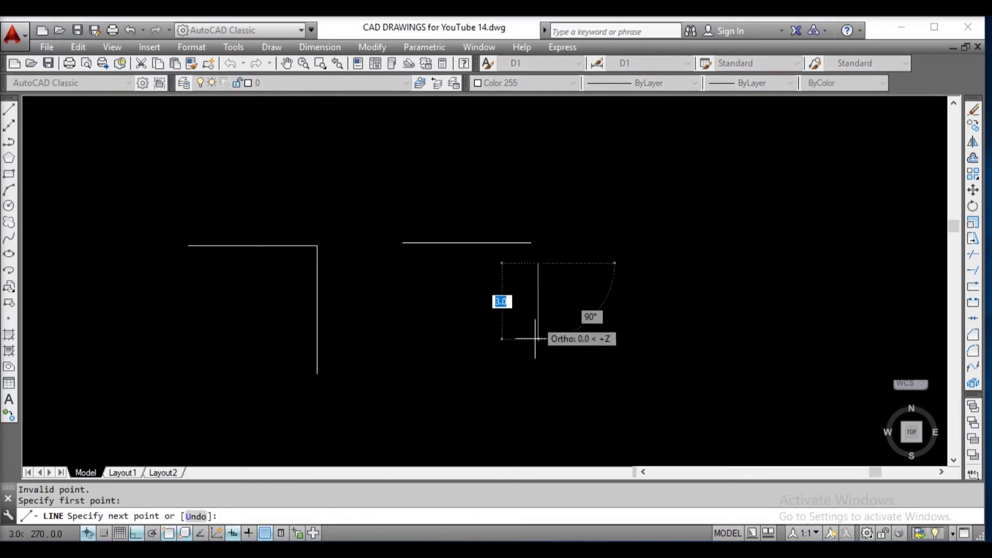
click(537, 376)
key(Return)
middle_drag(466, 136, 469, 111)
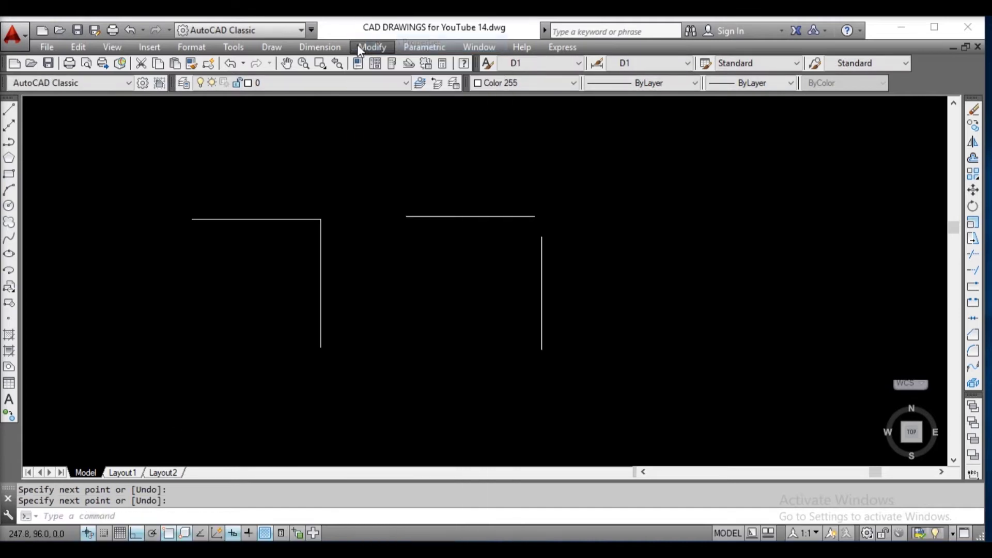
Chamfer the connected left corner by the Angle method, with length 2 on the horizontal line and a 45-degree angle.
click(360, 50)
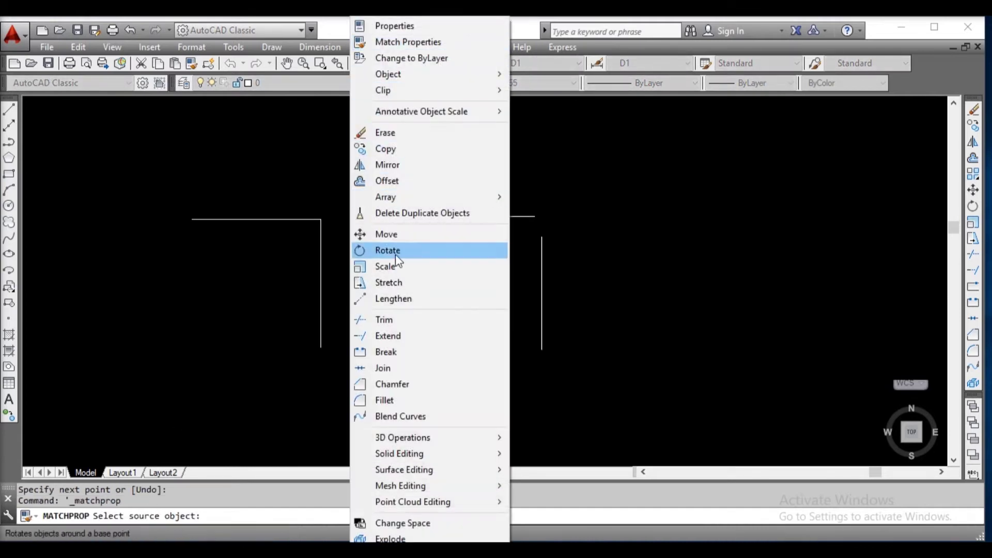
click(403, 384)
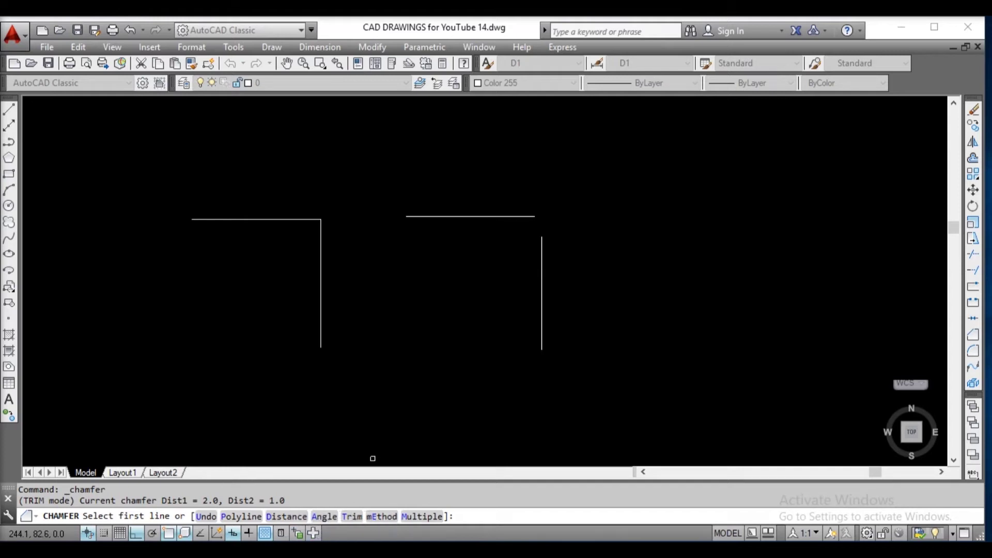
click(331, 517)
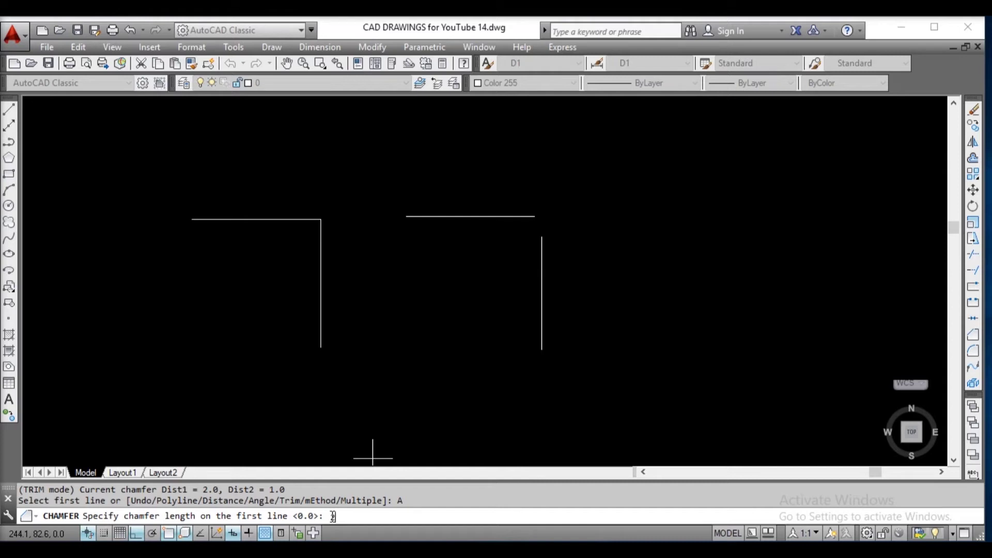
key(Return)
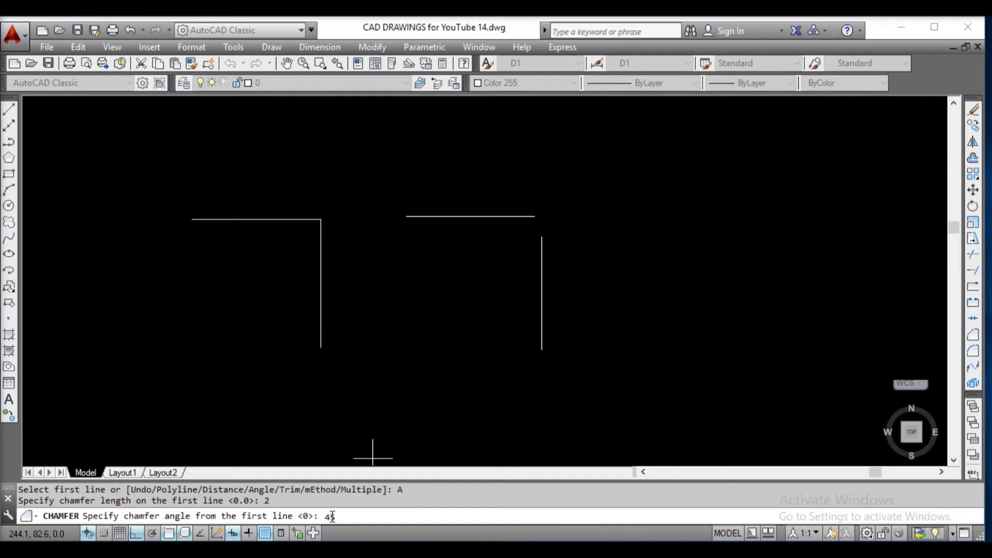
text(45)
key(Return)
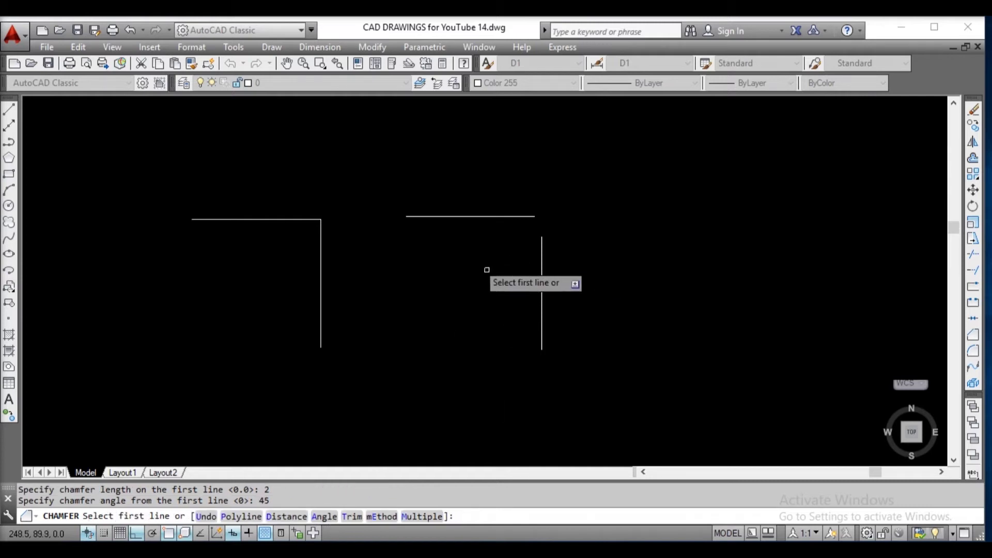
click(271, 219)
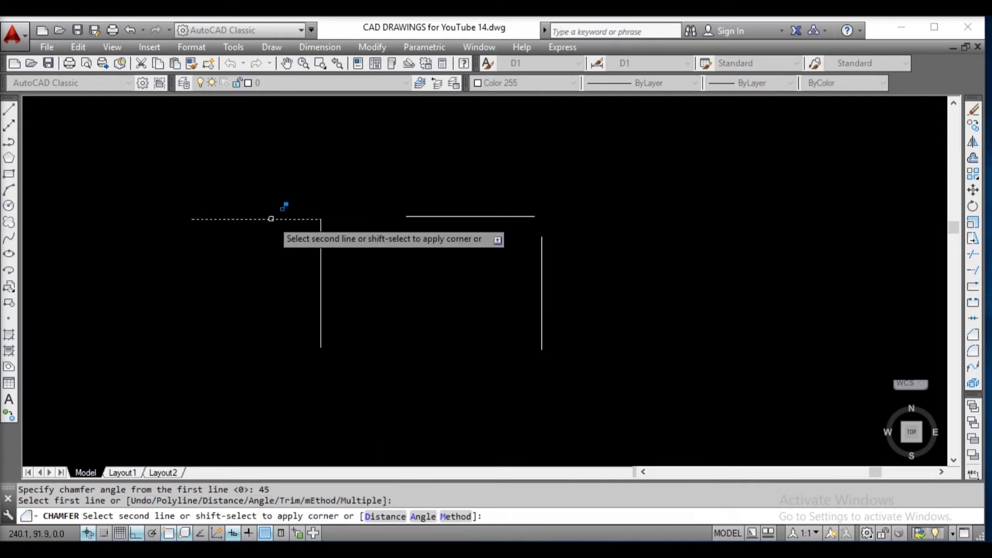
click(321, 284)
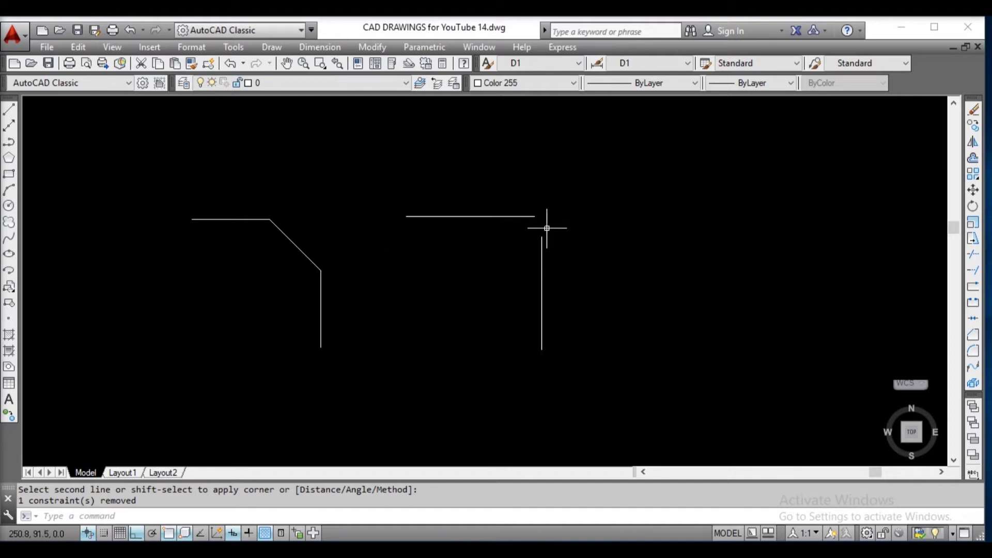
Chamfer the two unconnected lines on the right with the same length 2 and 45-degree angle, picking the horizontal line first.
key(Escape)
text(cha)
key(Return)
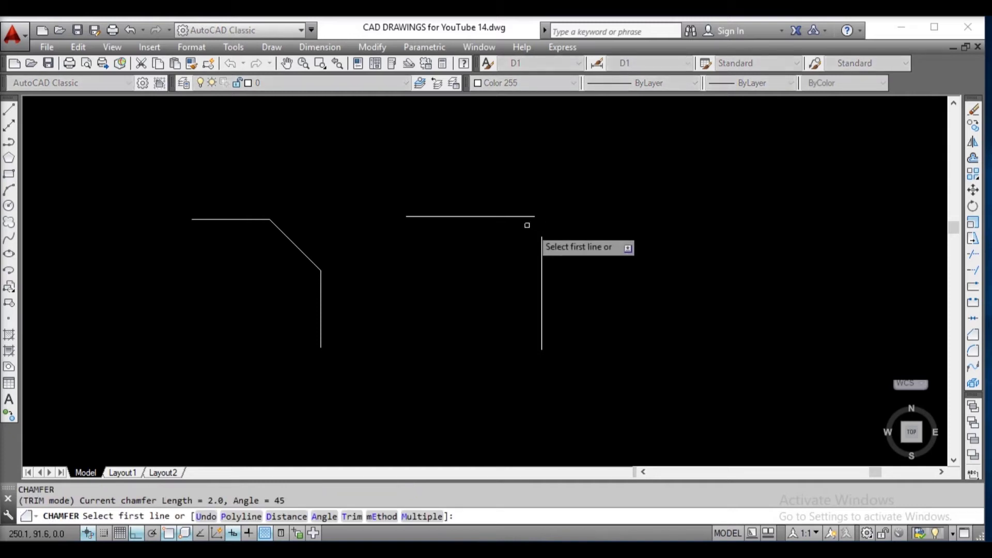
click(524, 216)
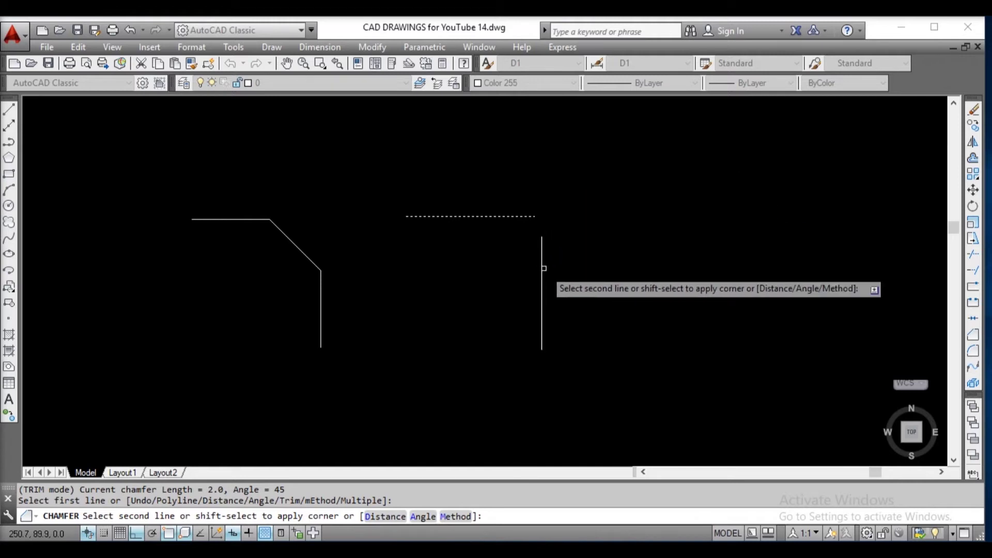
click(542, 258)
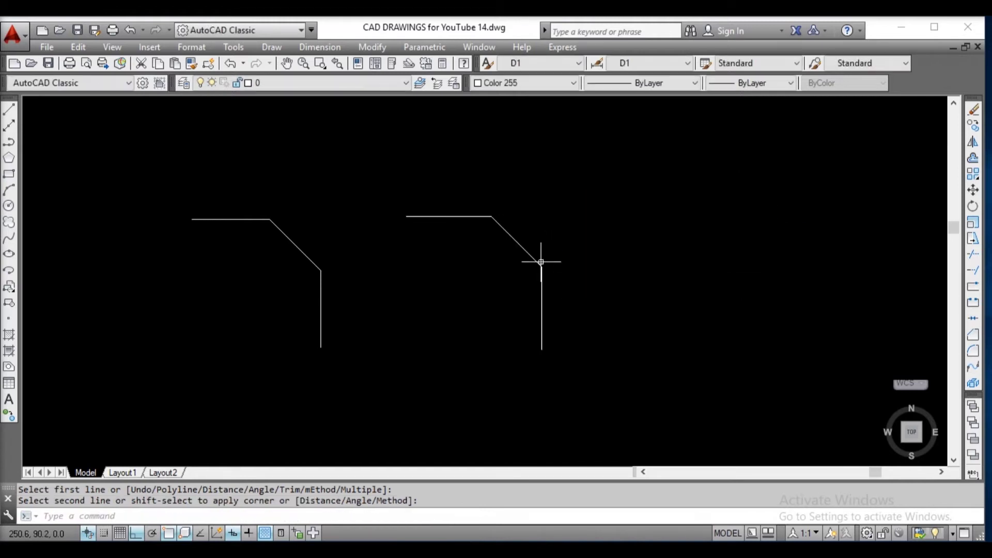
Add an angular dimension between the left shape's chamfer line and the vertical line below it, keeping the default dimension text.
text(dim)
key(Return)
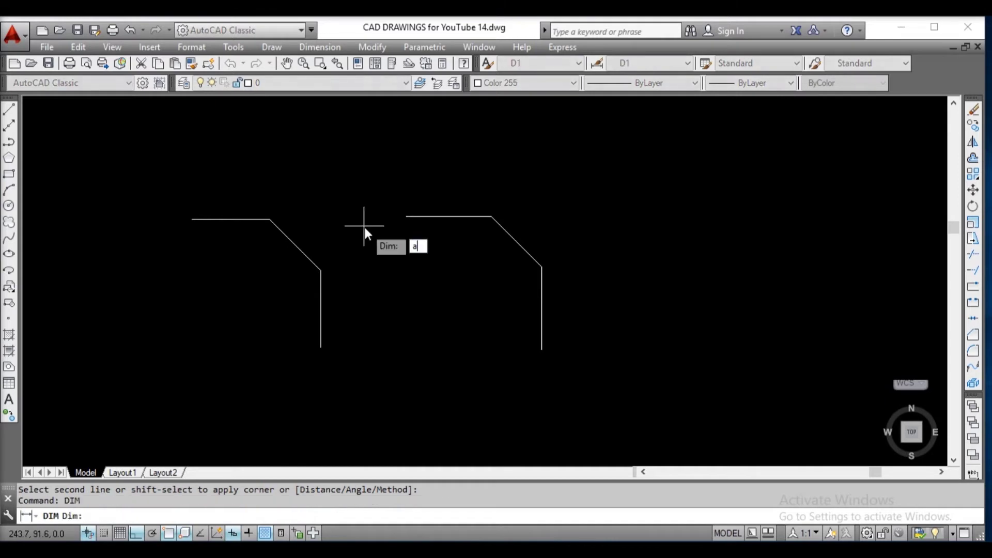
text(ang)
key(Return)
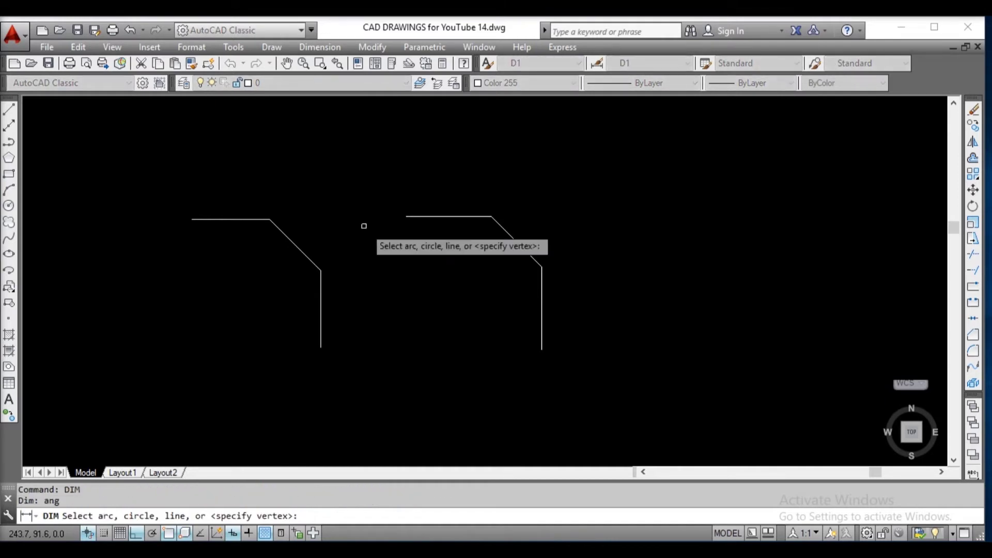
click(310, 260)
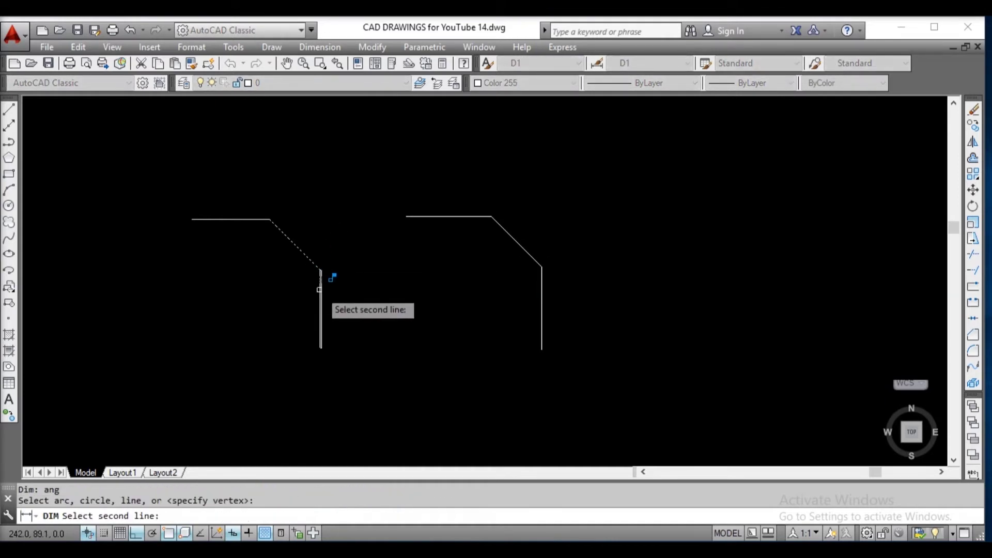
click(321, 347)
scroll(305, 269, up, 3)
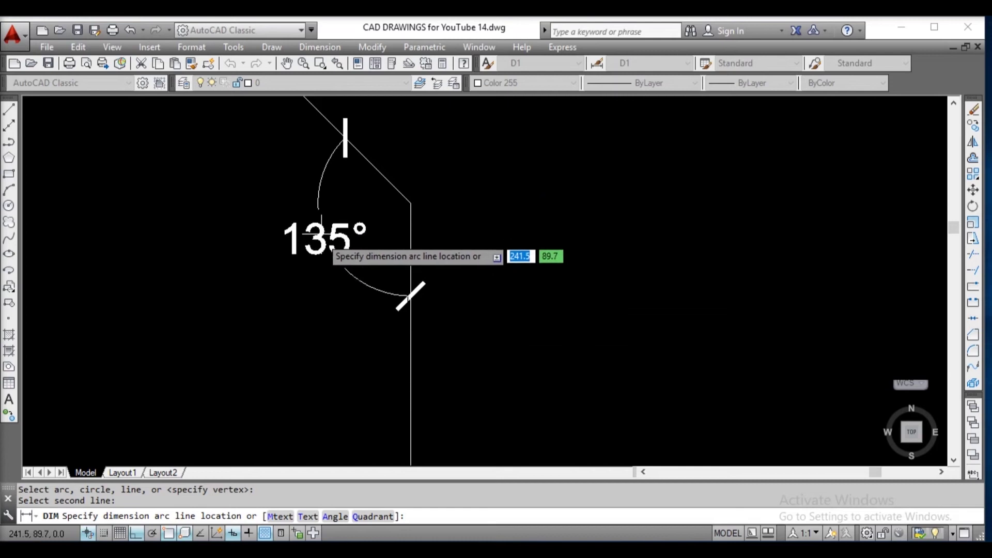
text(t)
key(Return)
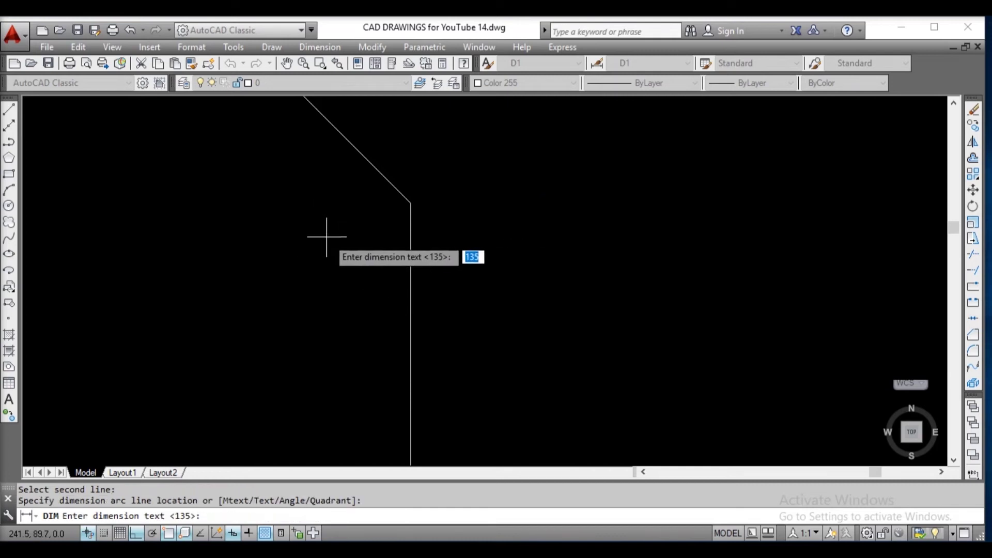
key(Return)
key(Return)
middle_drag(353, 221, 370, 379)
key(Escape)
key(Escape)
Draw a short vertical reference line straight up from the lower end of the left chamfer line.
text(l)
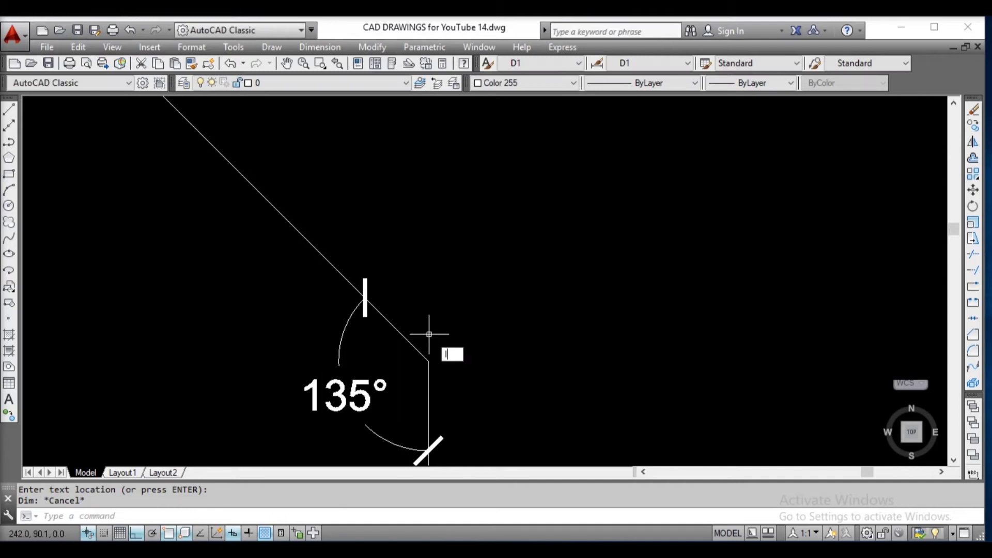
key(Return)
click(428, 360)
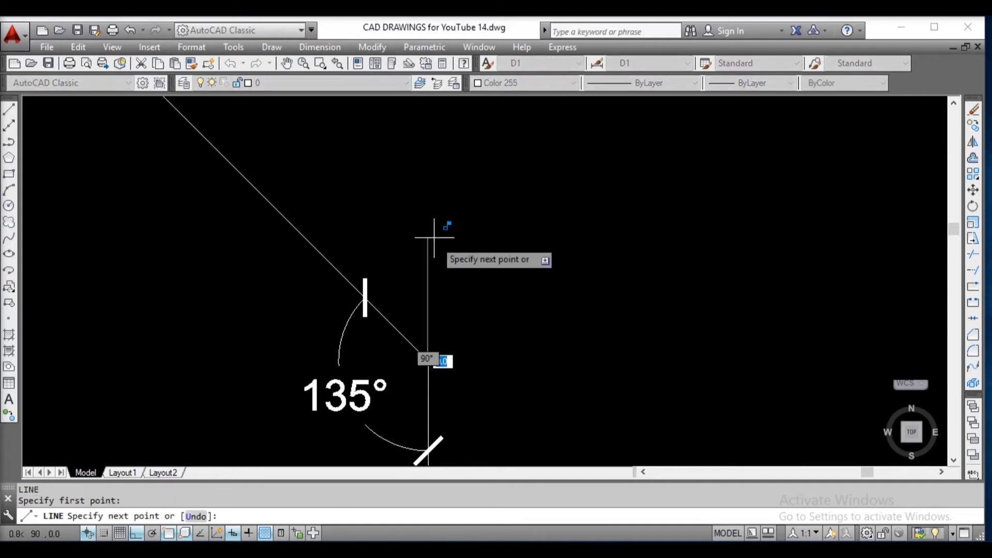
click(434, 219)
key(Return)
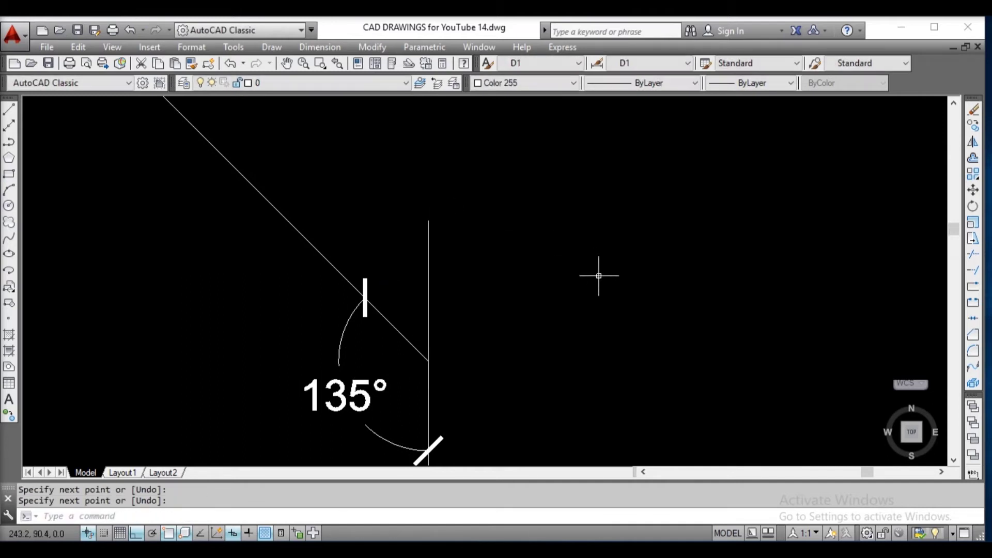
Add an angular dimension between the left chamfer line and the vertical reference line, placing its arc above the chamfer.
text(dim)
key(Return)
text(ang)
key(Return)
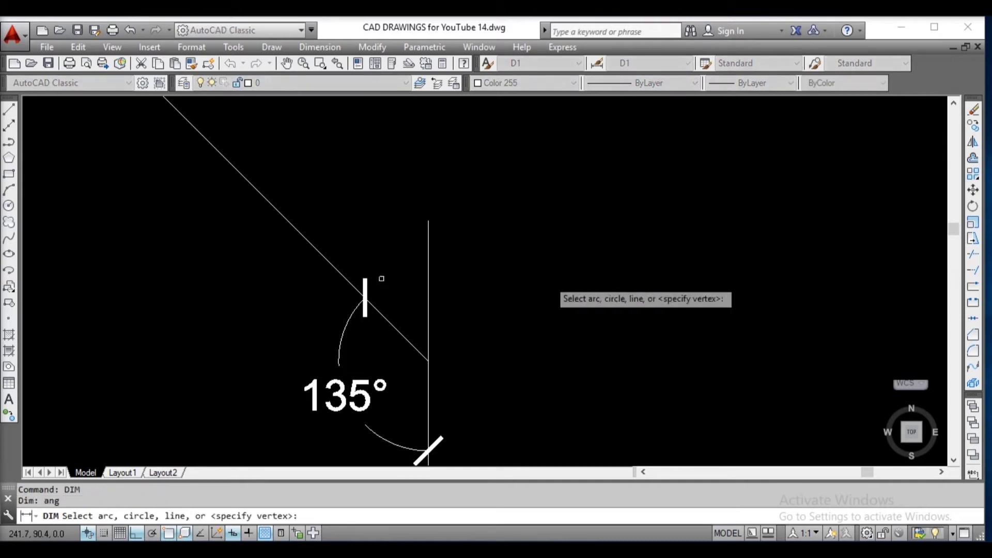
click(323, 255)
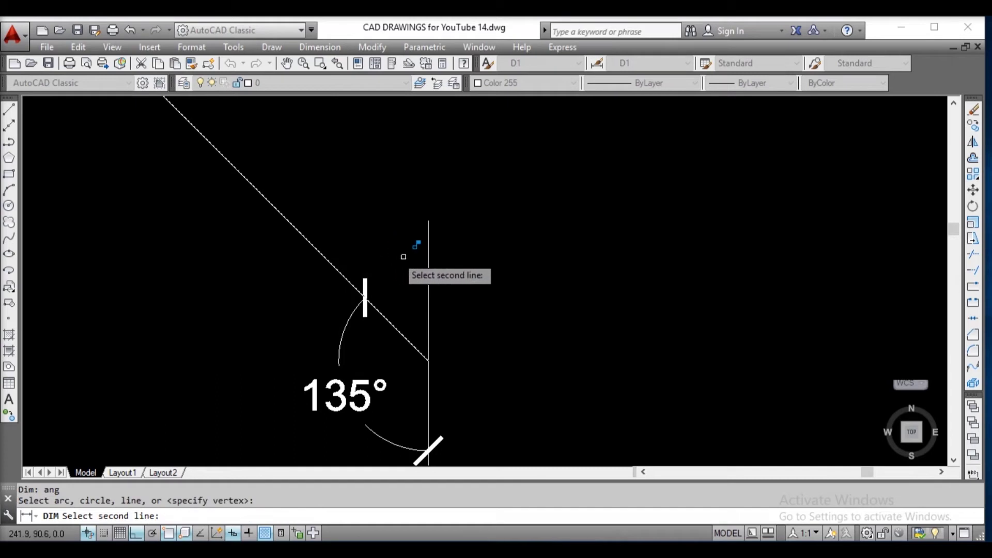
click(427, 265)
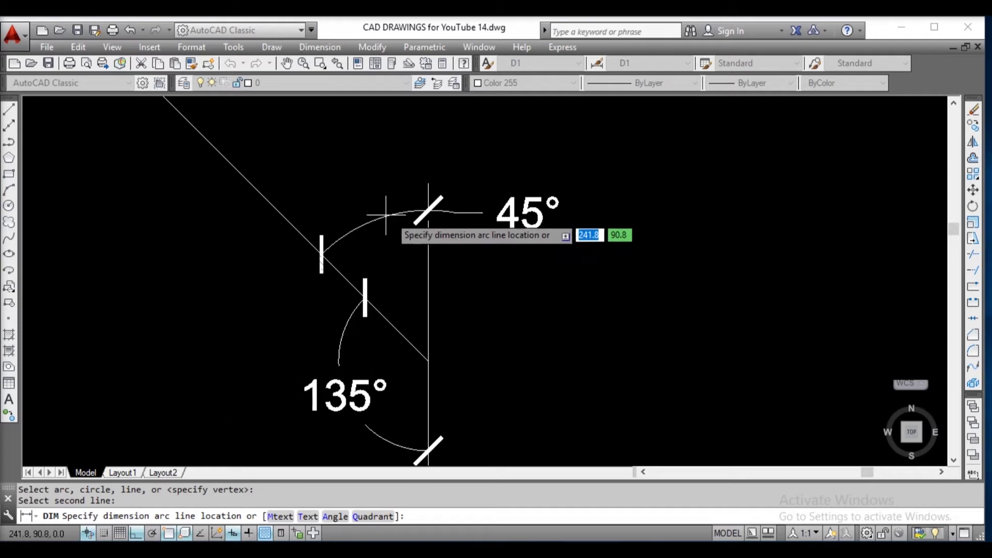
click(398, 215)
key(Return)
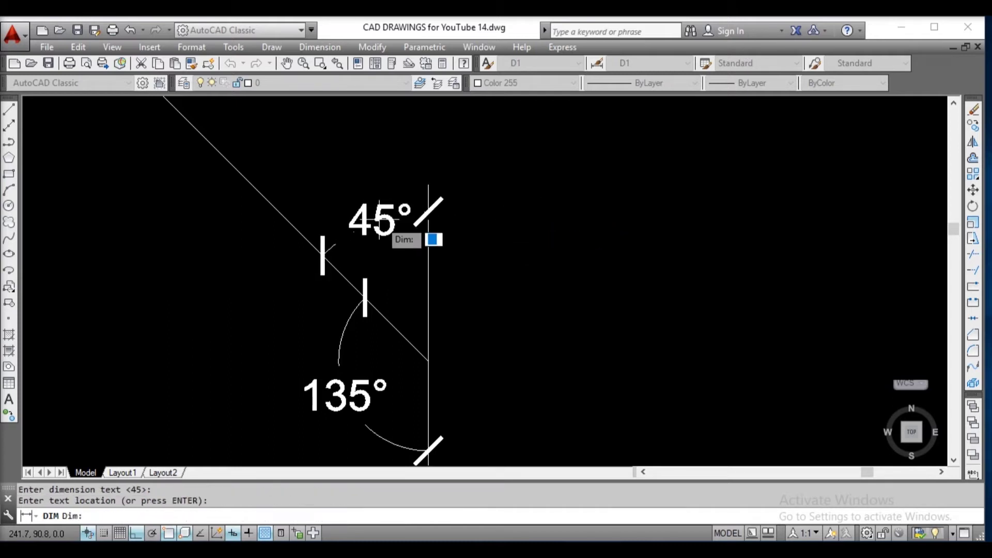
scroll(464, 261, down, 2)
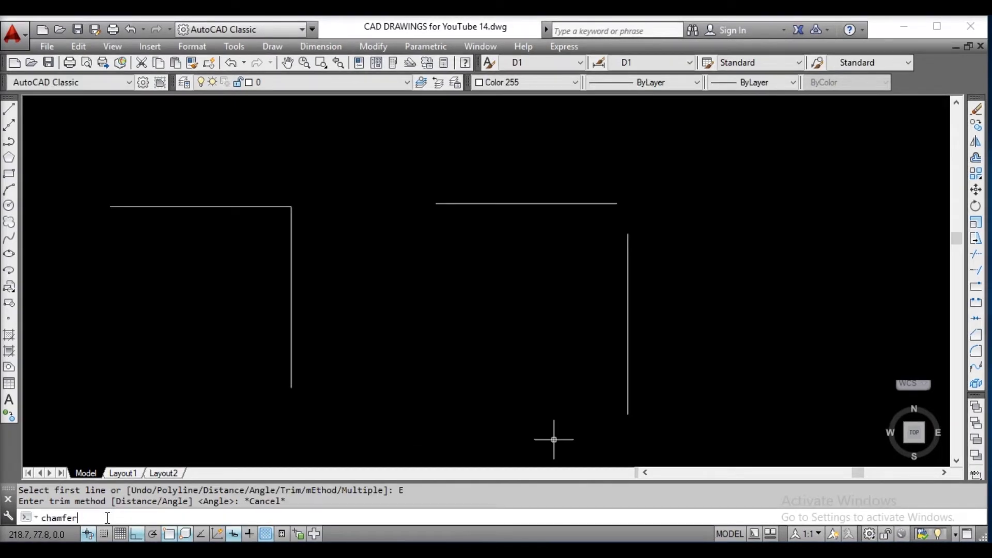
key(Return)
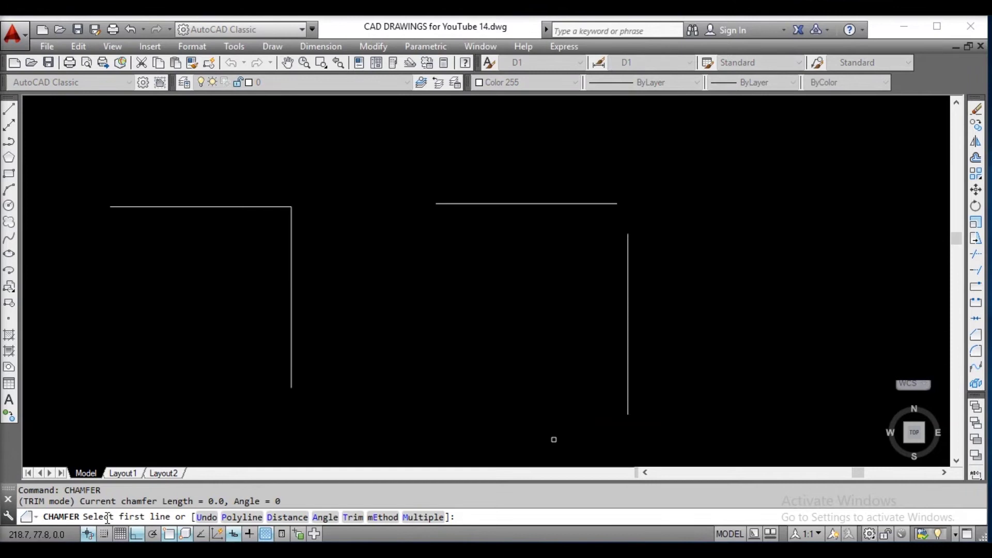
key(Escape)
click(376, 50)
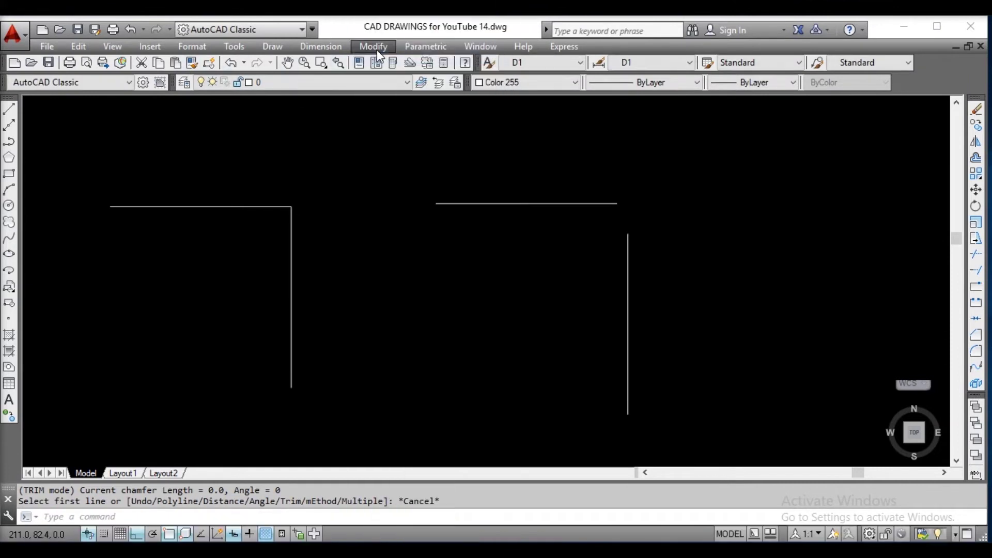
Chamfer the connected left corner using the Distance trim method with distances 2 and 1, picking the horizontal line first.
click(374, 47)
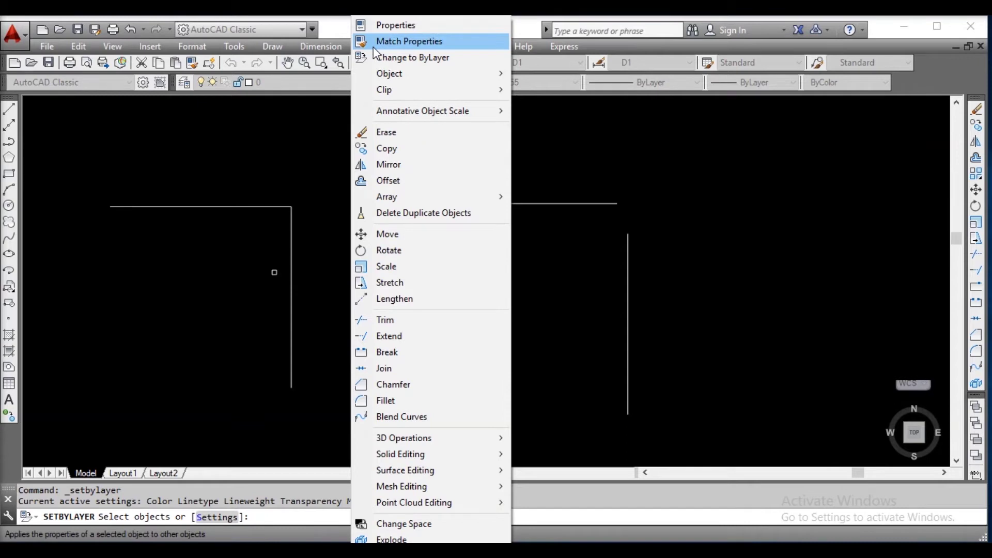
click(421, 384)
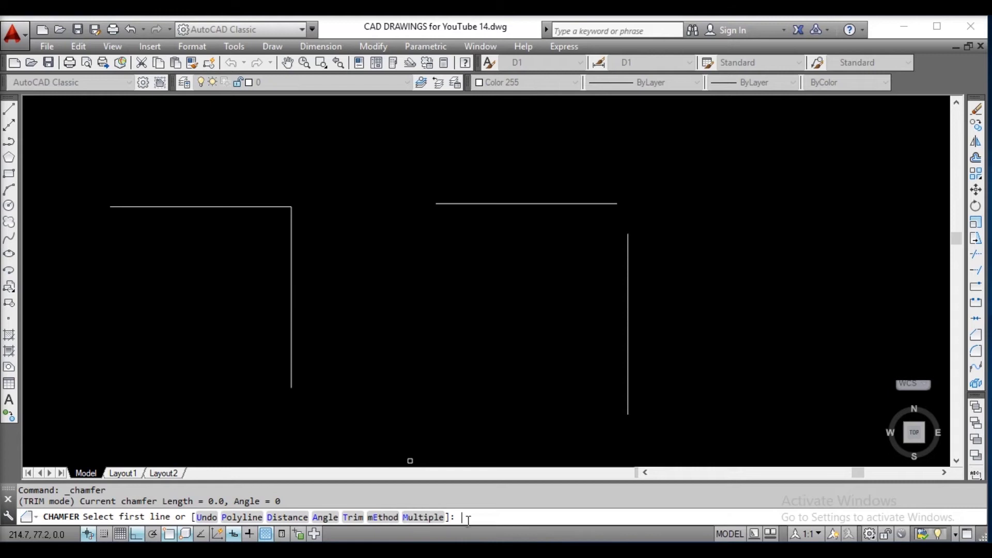
key(Return)
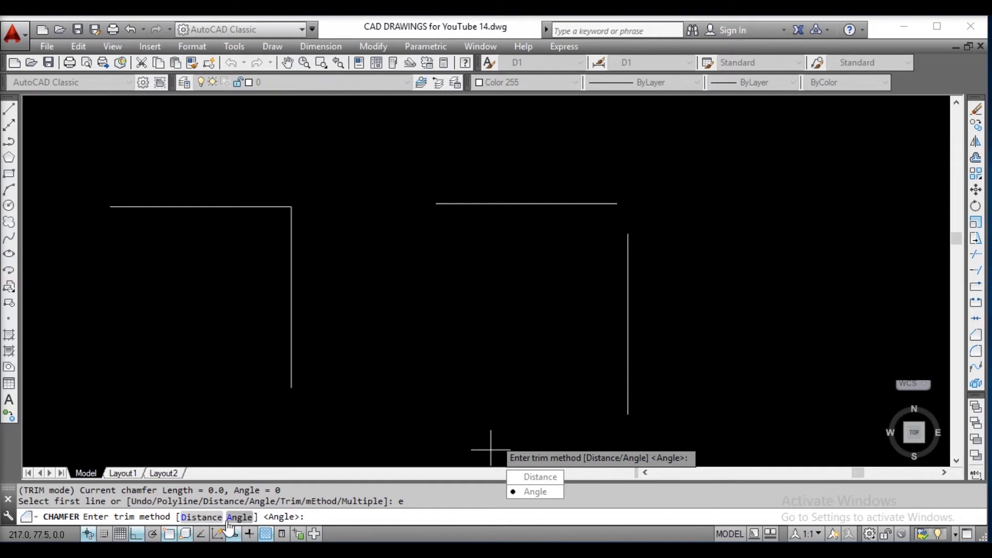
click(201, 516)
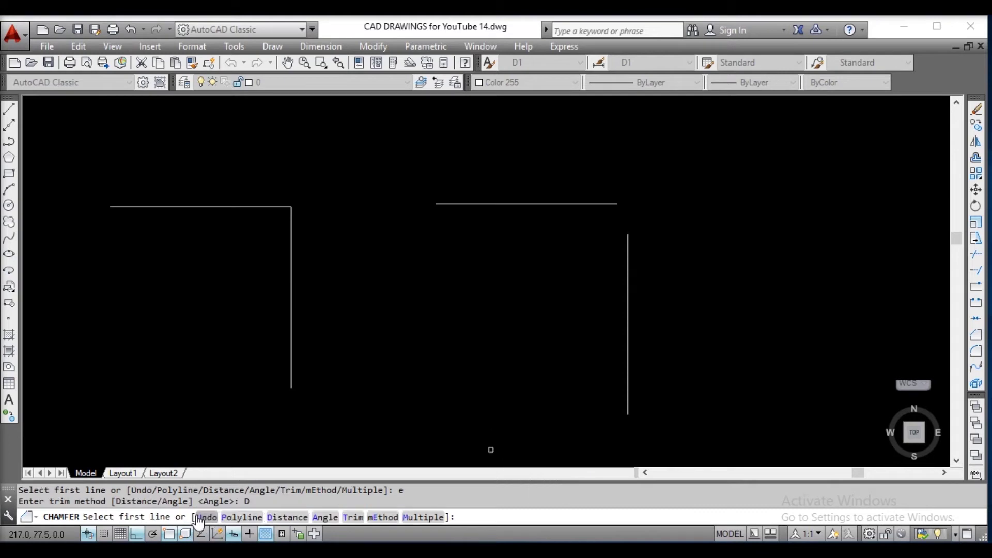
click(268, 205)
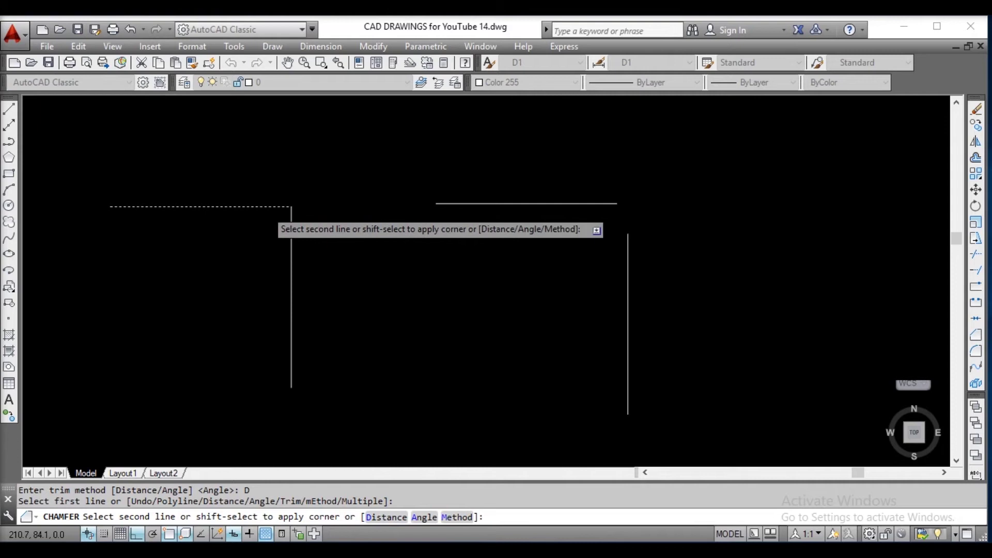
click(291, 260)
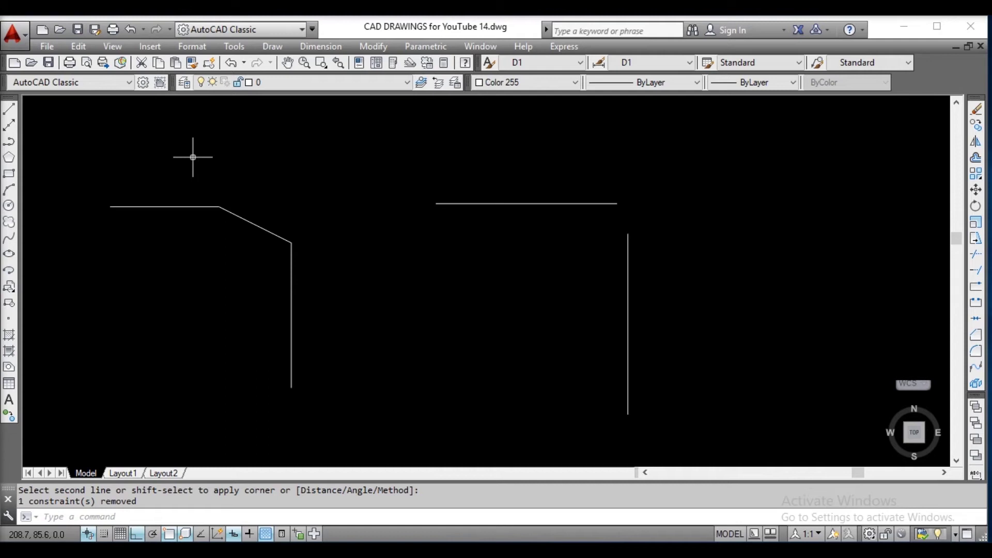
Chamfer the two unconnected lines on the right by the Distance trim method with distances 2 and 1, starting from the horizontal line.
key(Return)
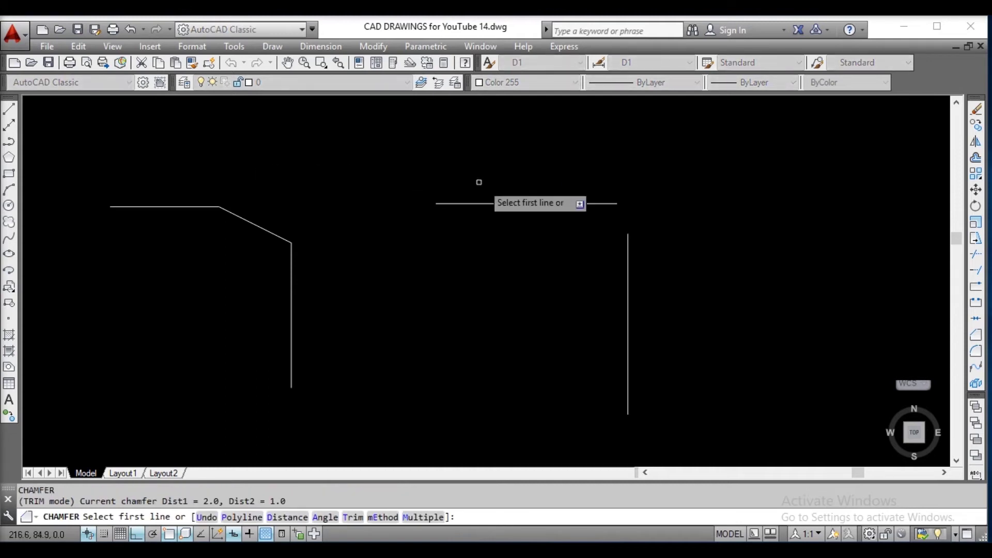
click(383, 517)
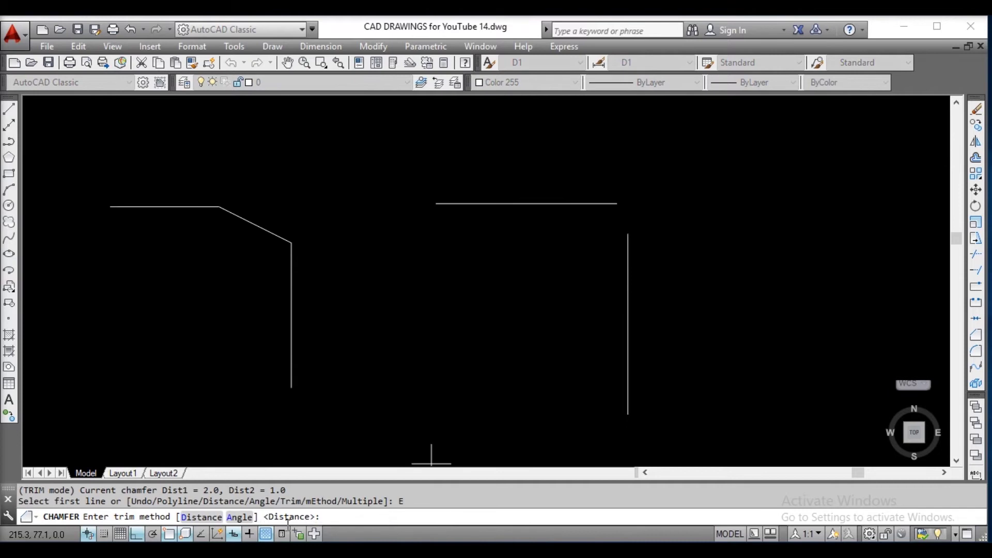
click(212, 515)
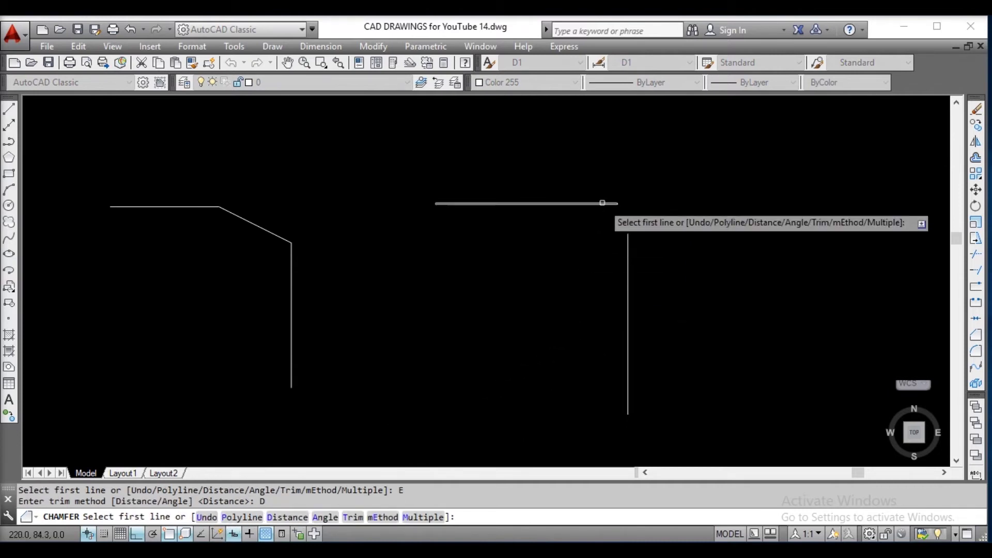
click(603, 203)
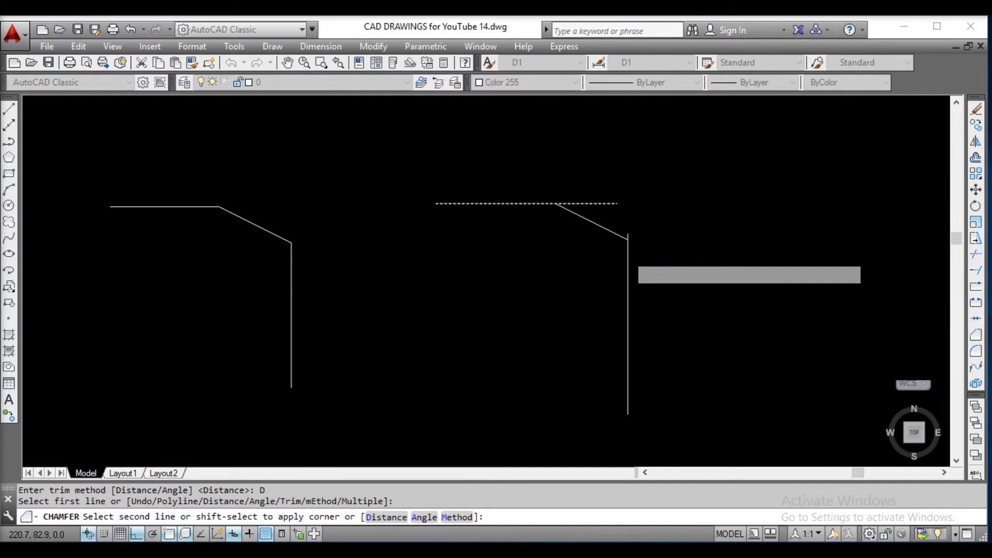
key(Escape)
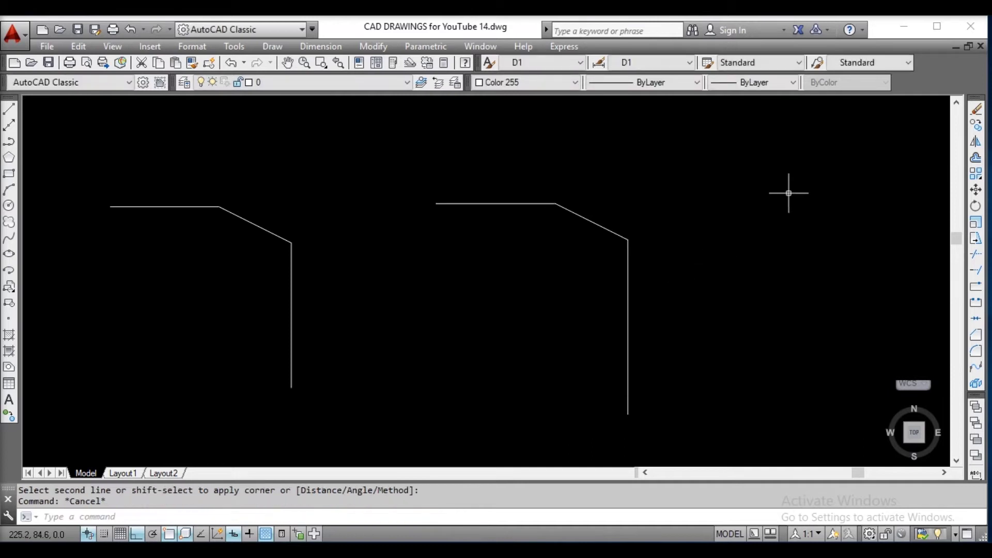
Undo the Distance-method chamfers on the right lines and the left corner.
key(ctrl+z)
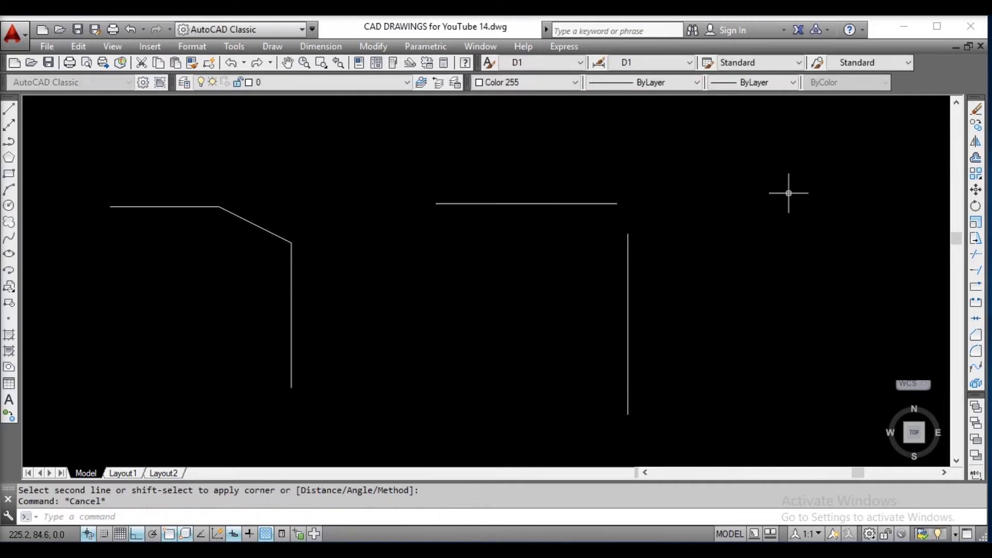
key(ctrl+z)
Chamfer the connected left corner using the Angle trim method with length 3 and angle 45, picking the horizontal line first.
text(cha)
key(Return)
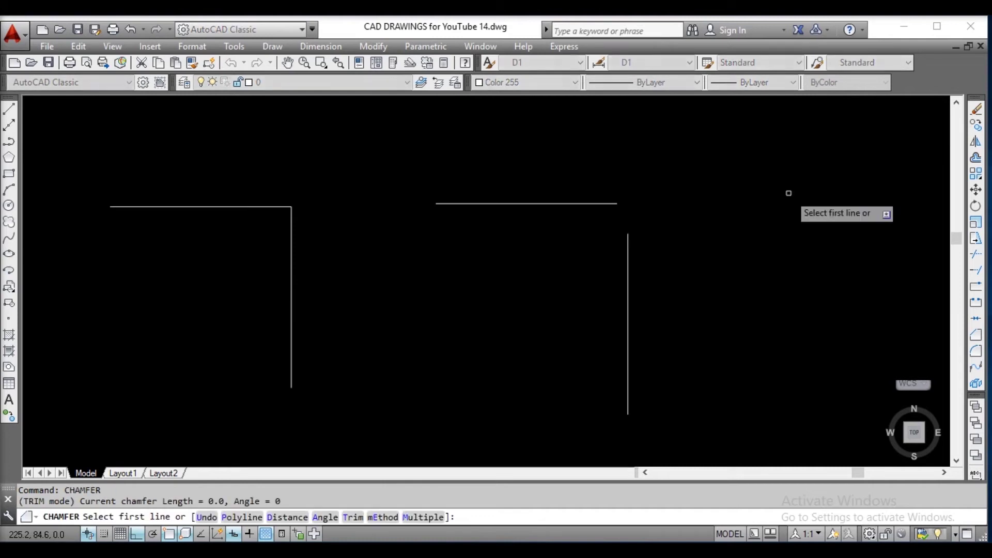
click(382, 516)
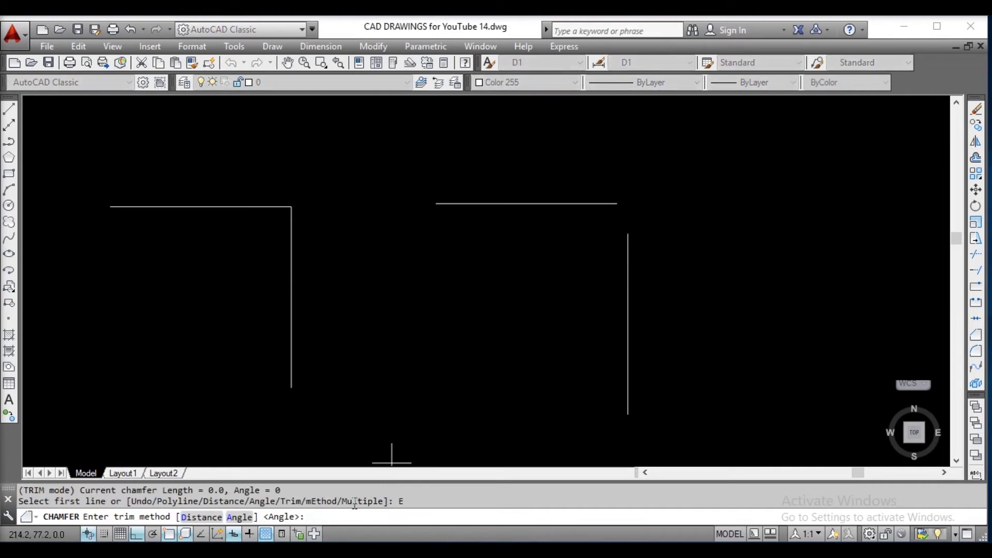
click(239, 516)
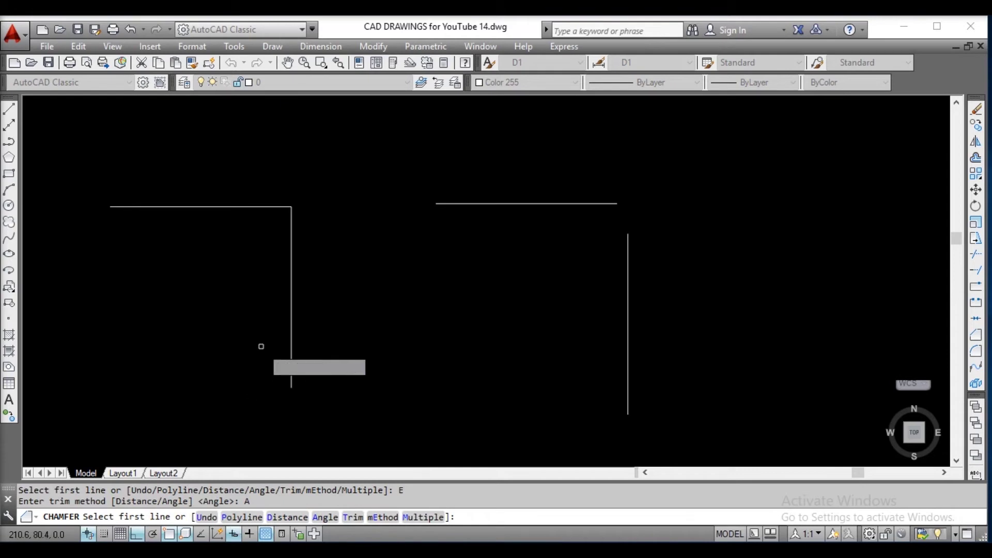
click(274, 207)
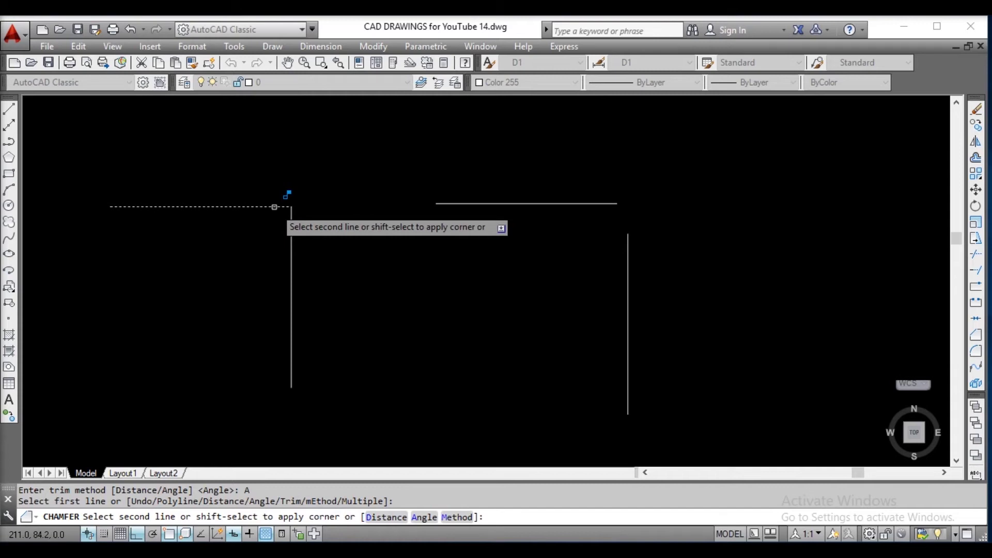
click(424, 516)
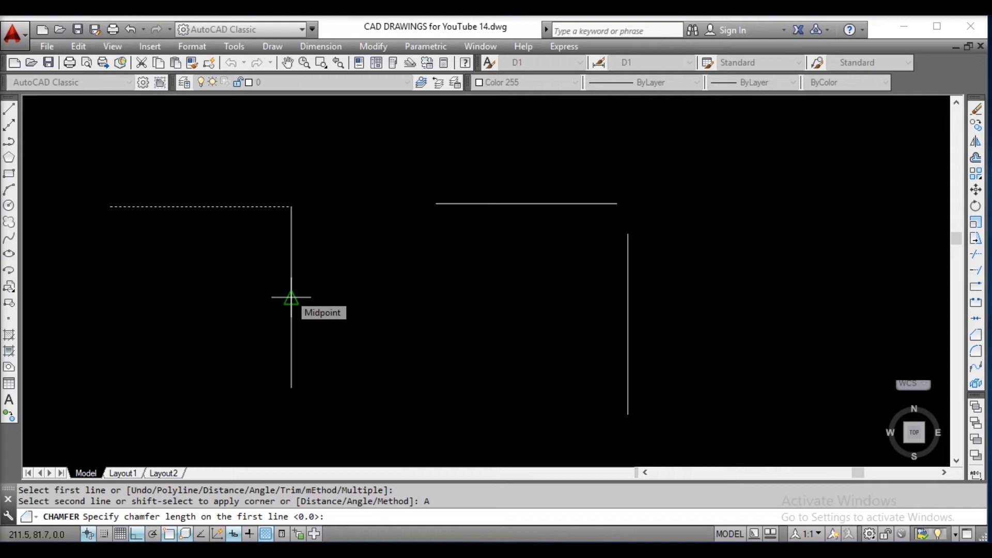
text(3)
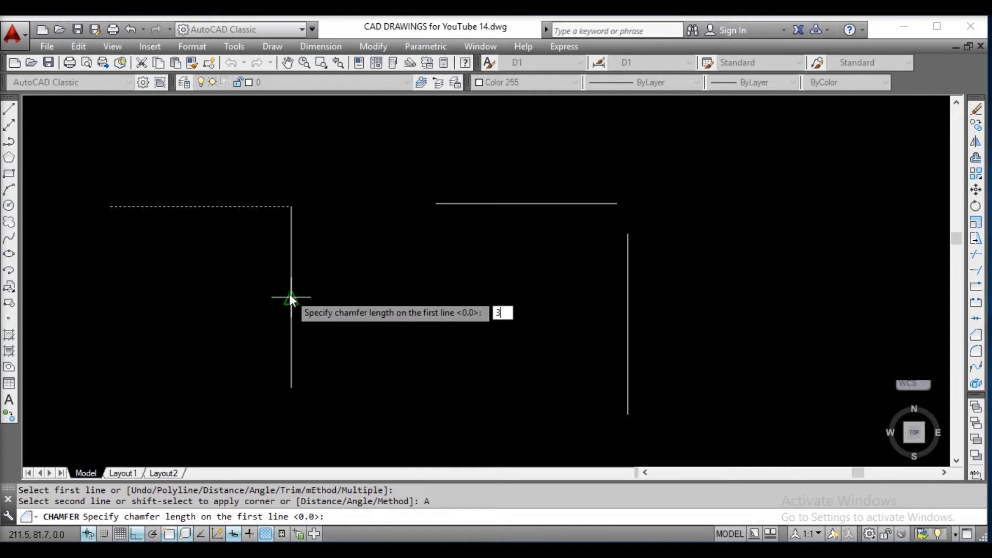
key(Return)
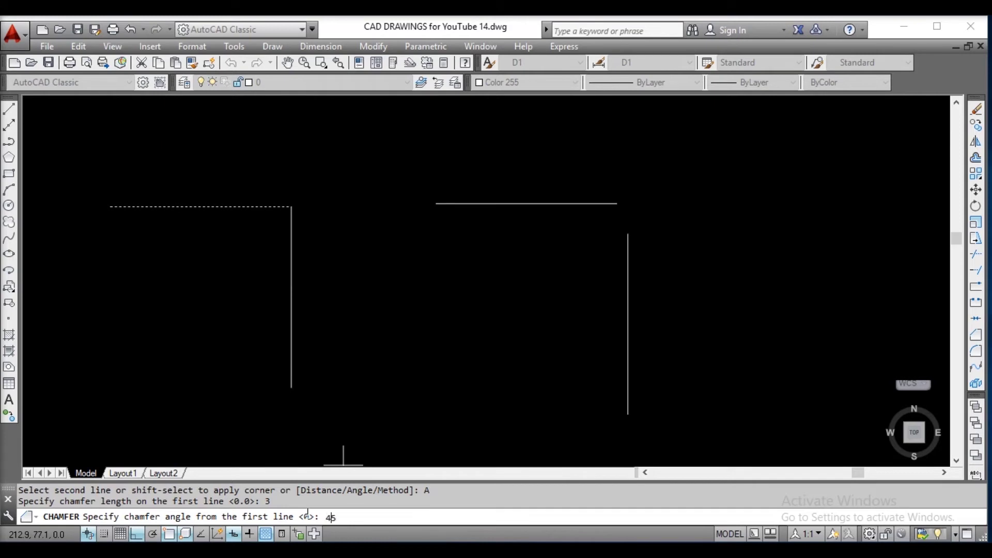
text(45)
key(Return)
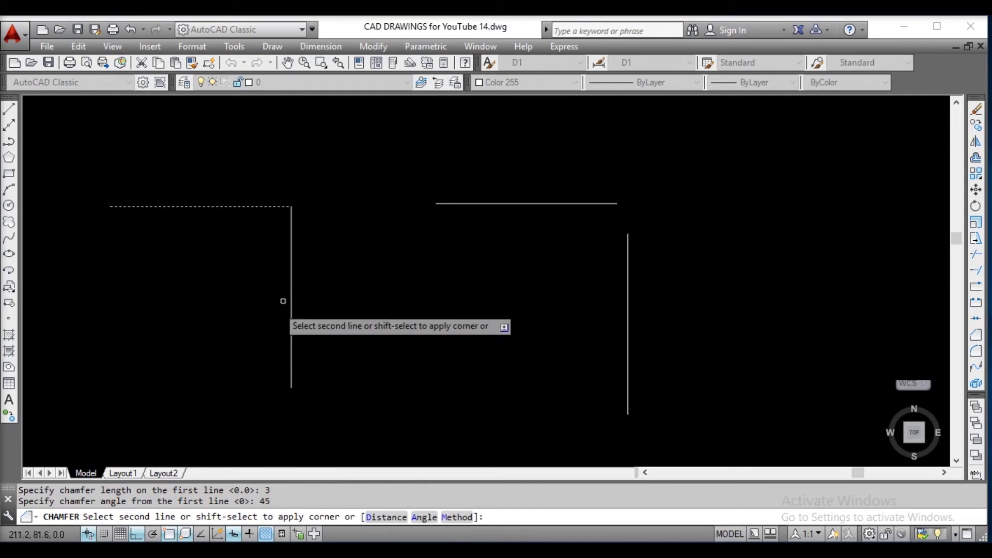
click(290, 283)
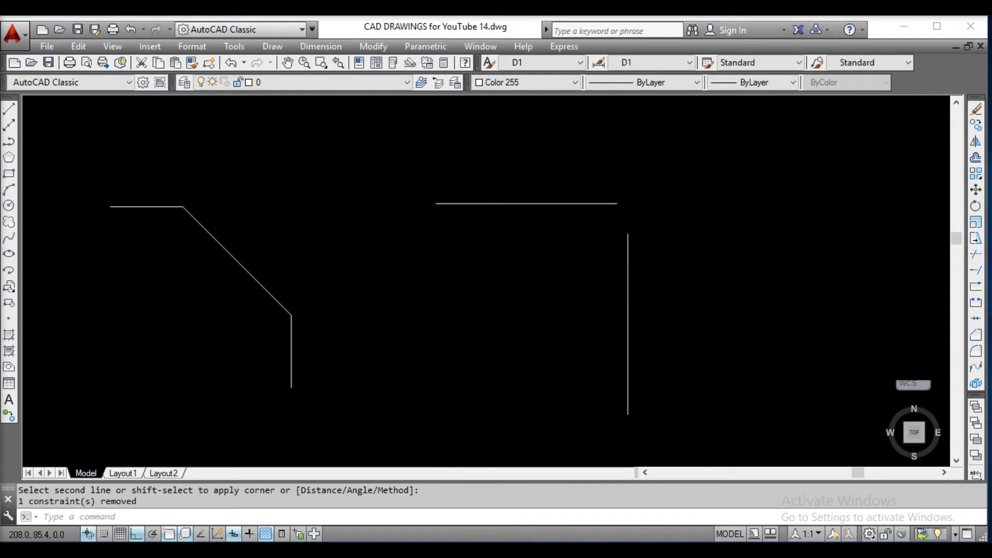
Chamfer the two unconnected right lines using the Angle trim method with length 2 and angle 45, starting from the horizontal line.
key(Return)
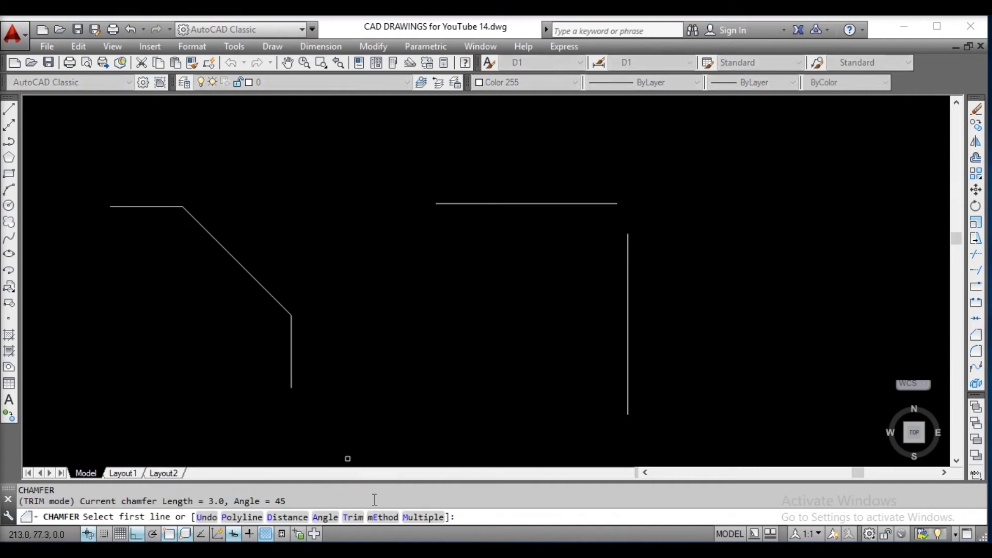
click(383, 517)
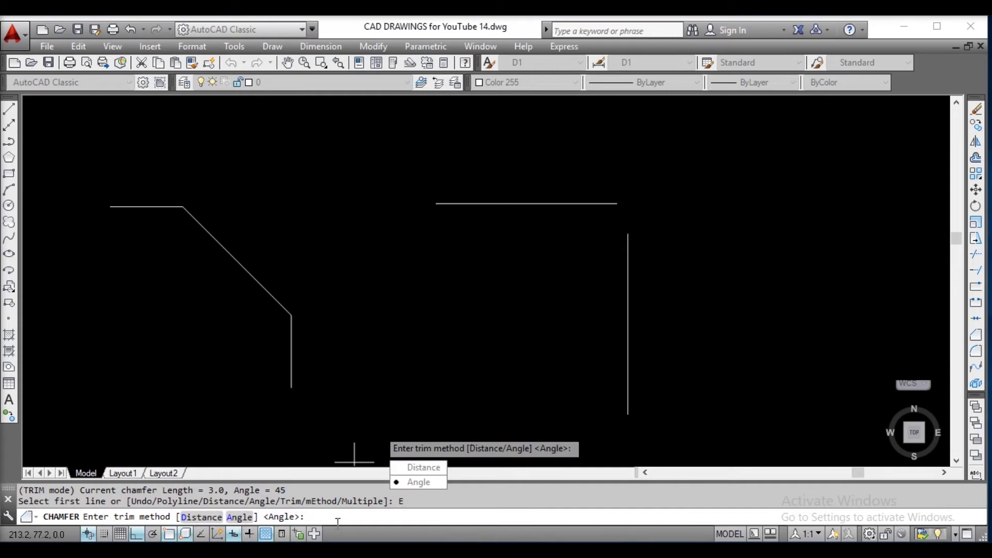
click(239, 517)
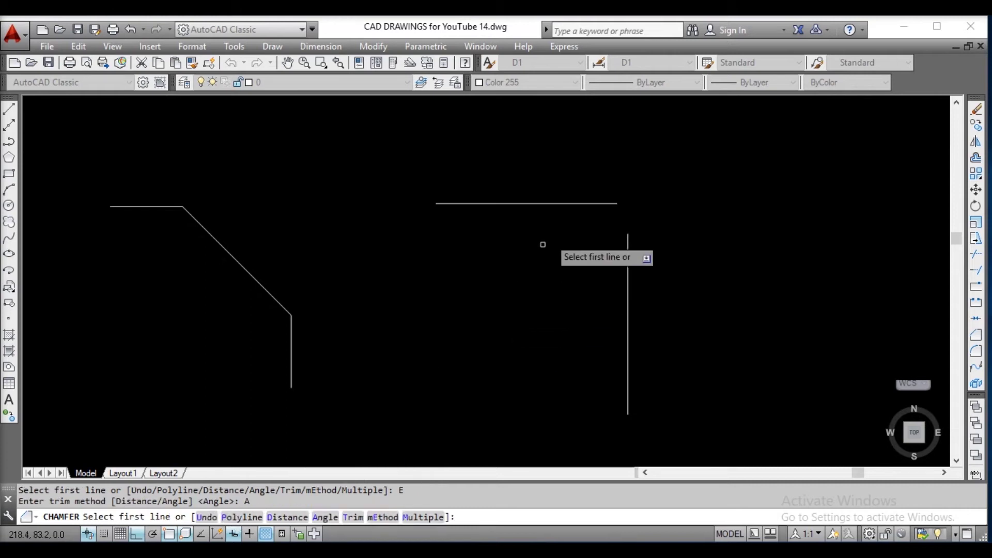
click(573, 203)
text(A)
key(Return)
text(2)
key(Return)
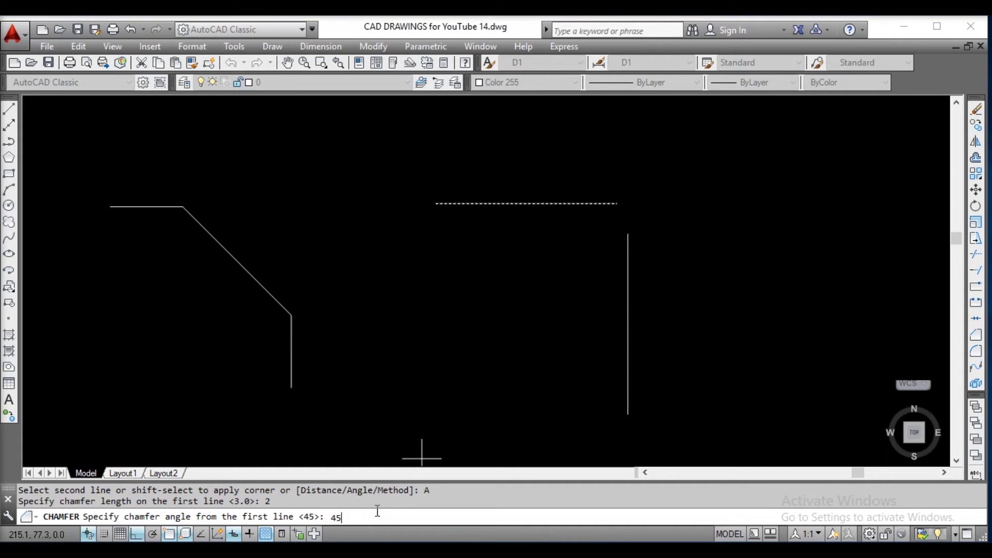
text(45)
key(Return)
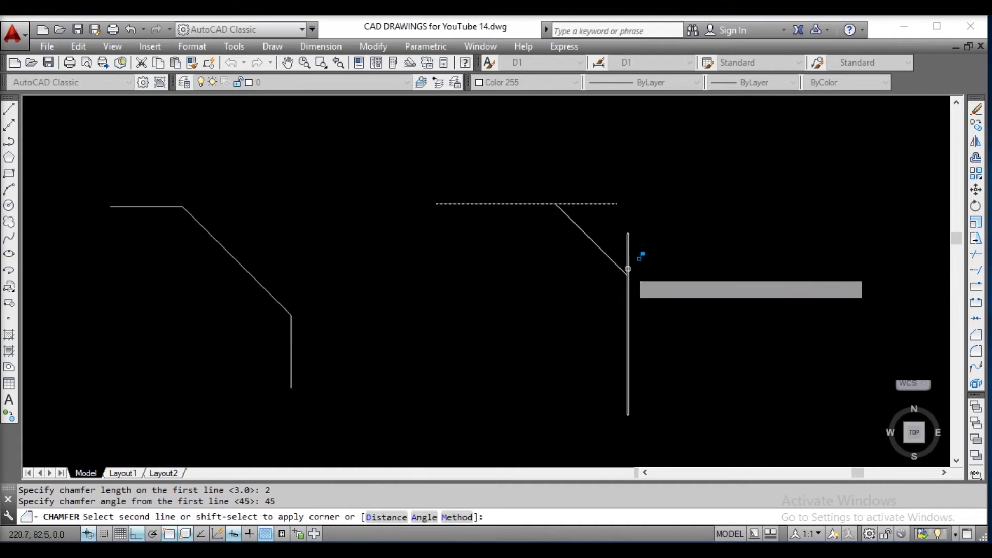
click(627, 270)
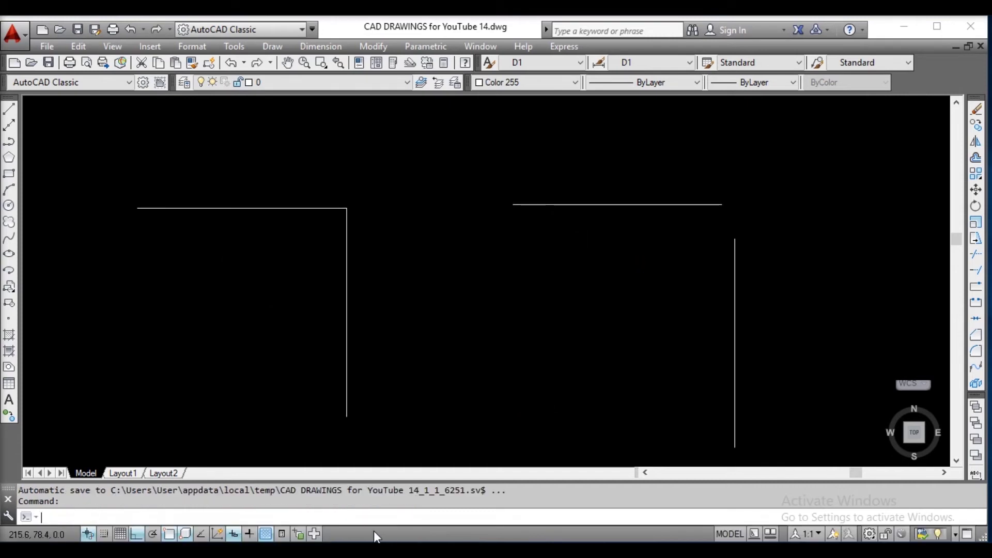
Start Chamfer with the Multiple option and chamfer the left corner with both distances set to 3, picking the horizontal line first.
text(chamfer)
key(Return)
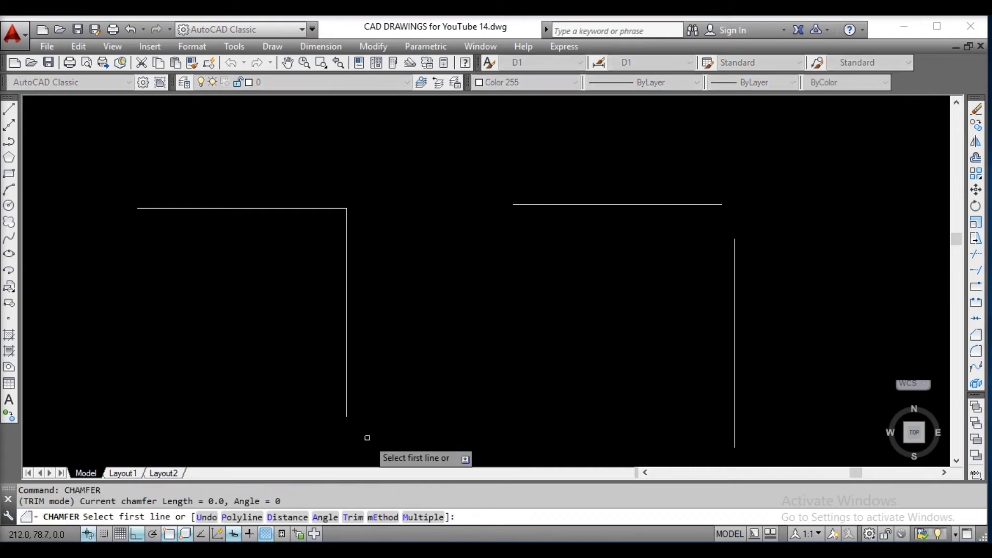
click(424, 518)
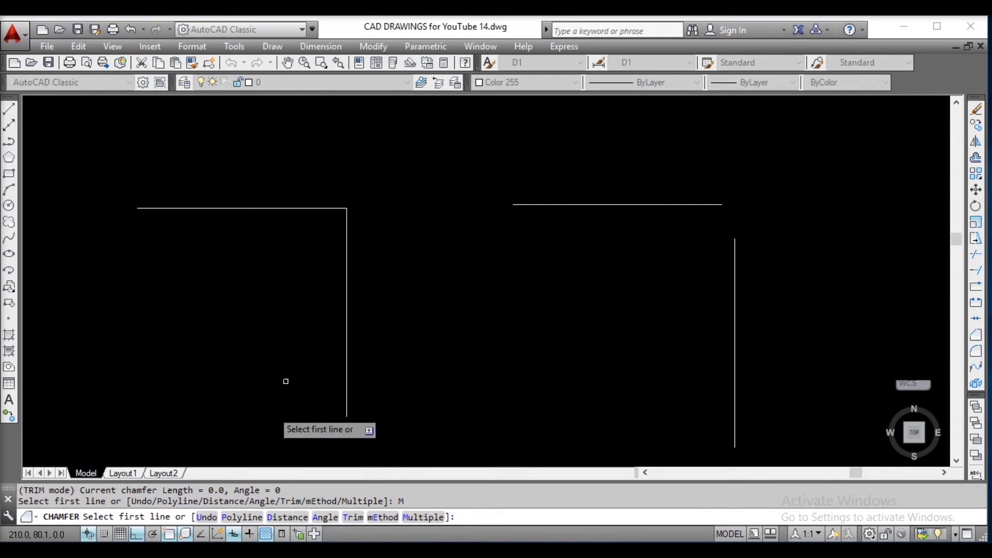
click(275, 207)
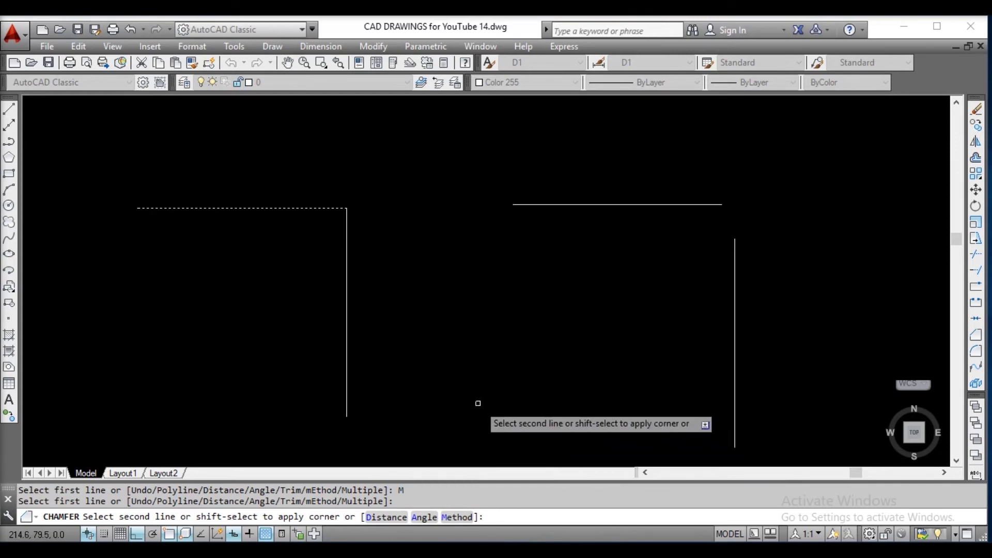
click(386, 517)
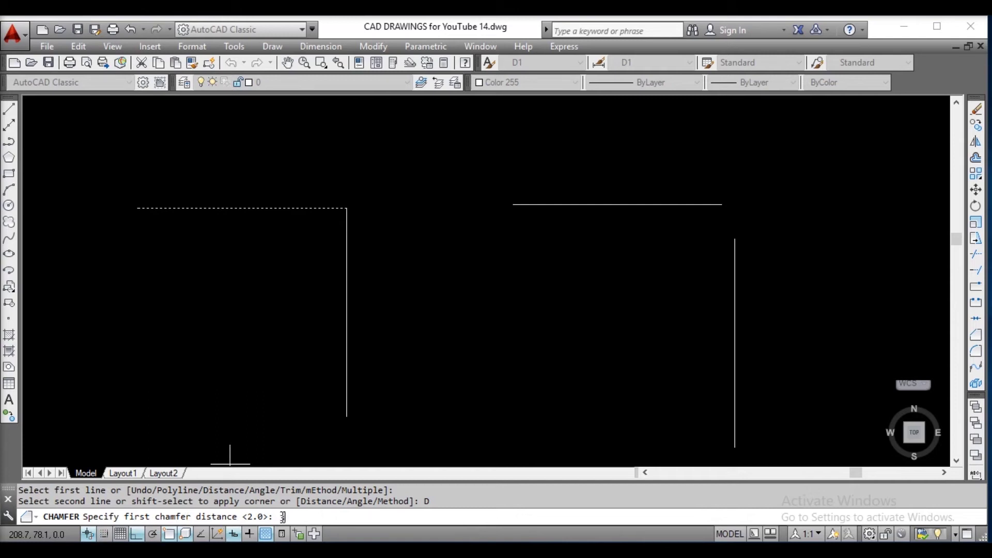
key(Return)
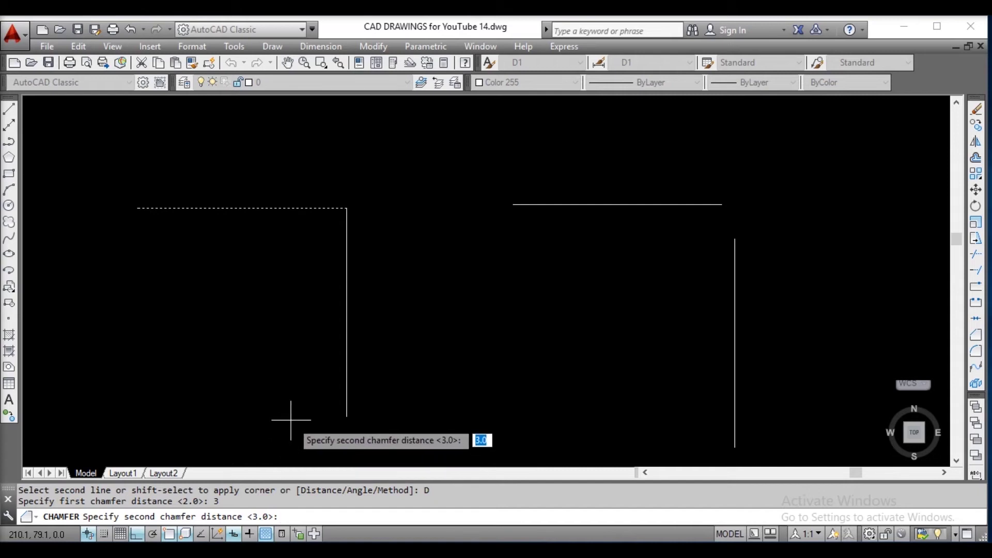
text(3)
key(Return)
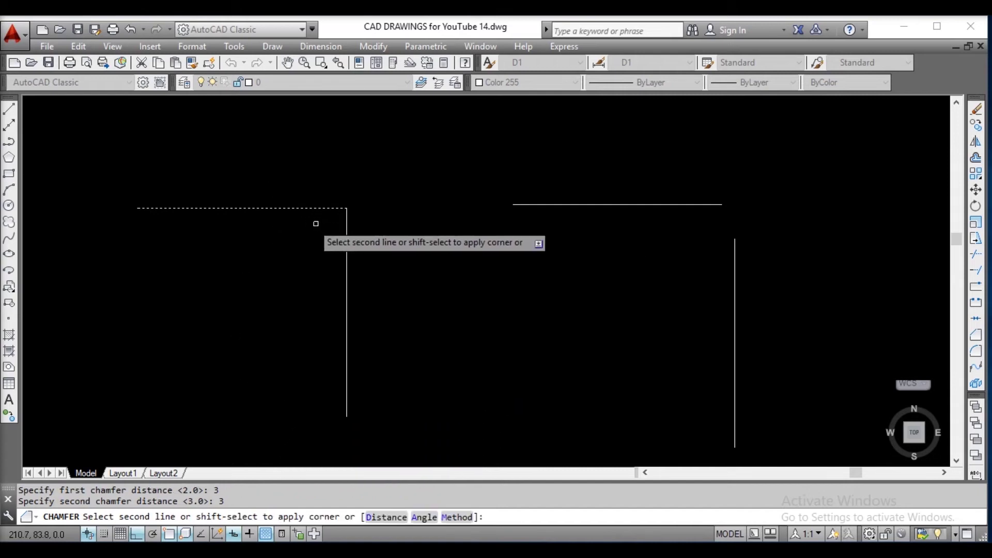
click(346, 256)
click(346, 263)
key(Return)
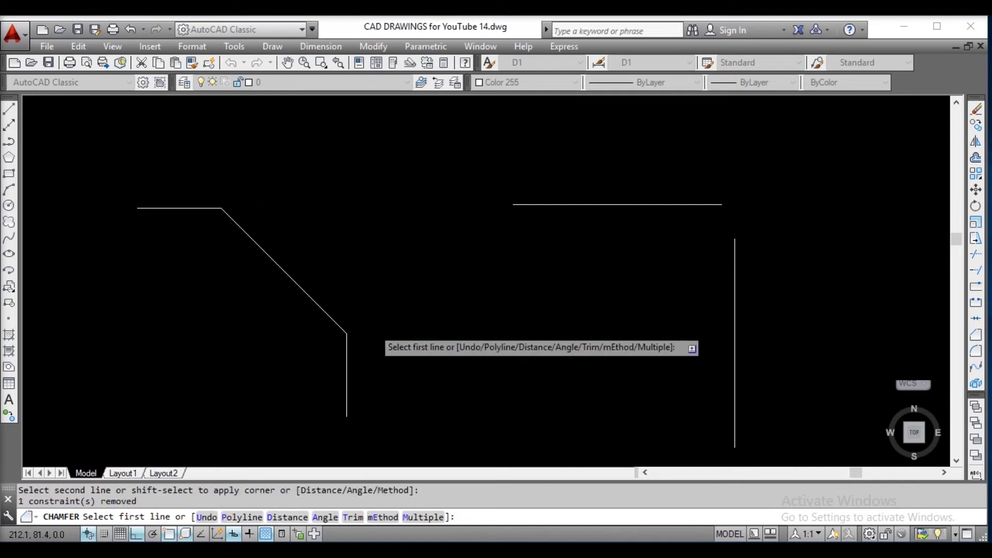
Within the same Multiple chamfer, bevel the two unconnected right lines by length 1 and angle 30, starting from the horizontal line.
middle_drag(386, 270, 304, 244)
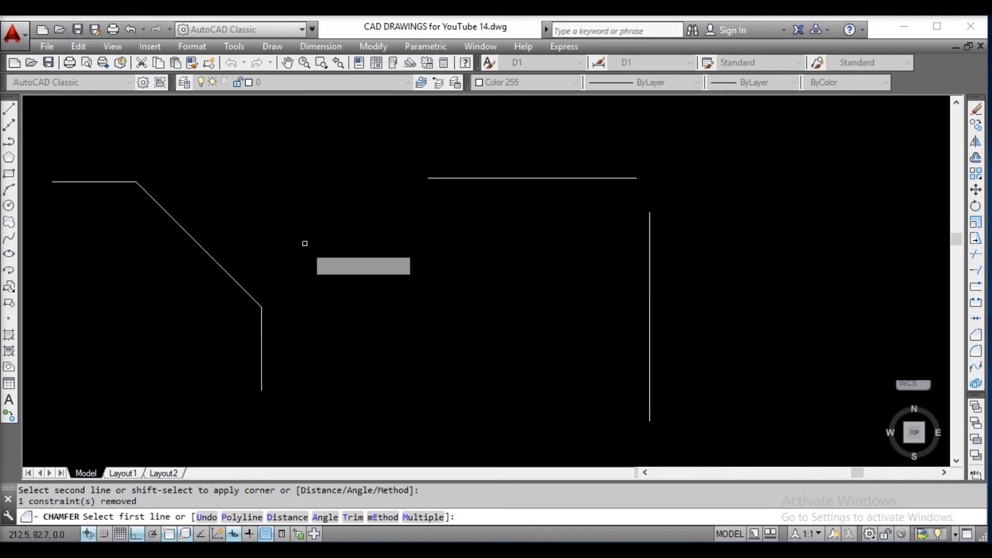
click(424, 514)
click(425, 517)
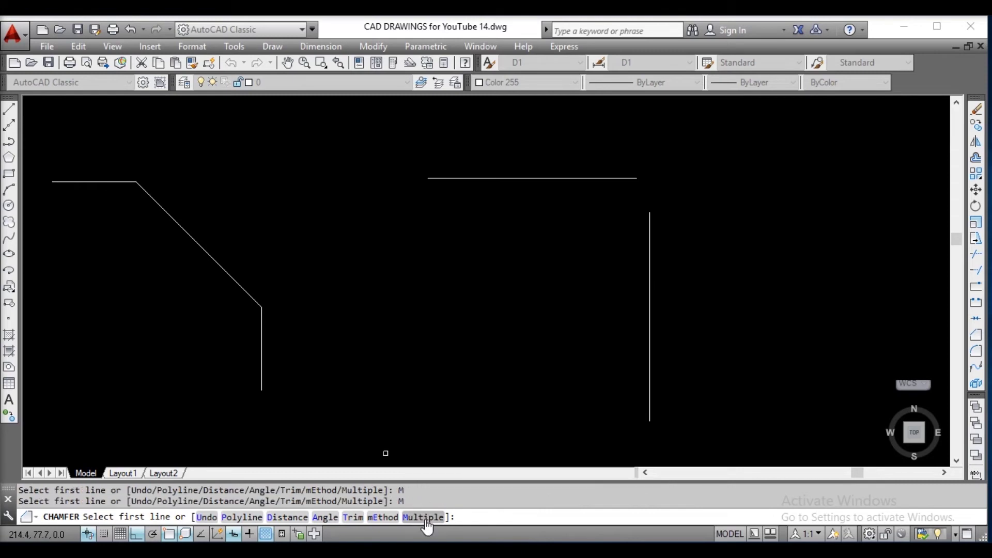
click(581, 178)
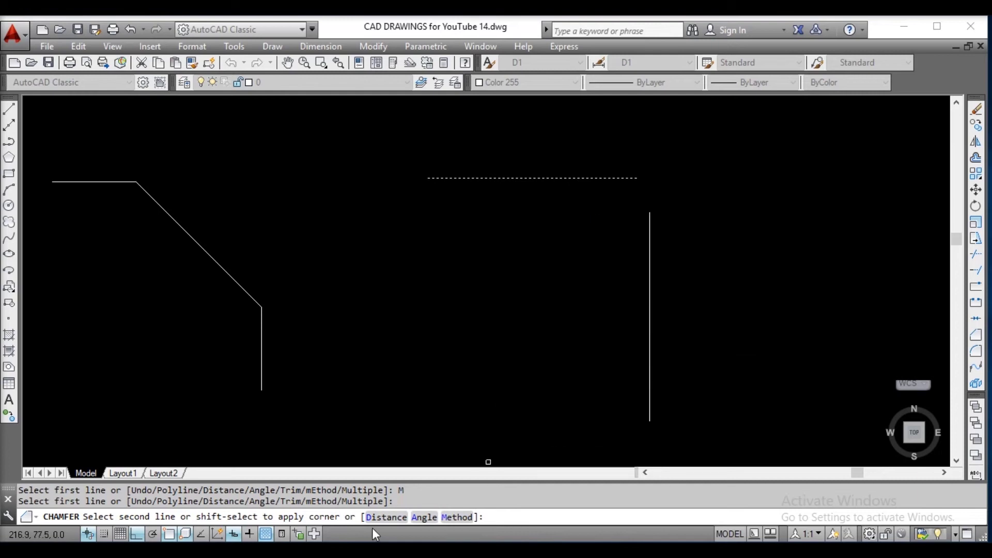
click(424, 517)
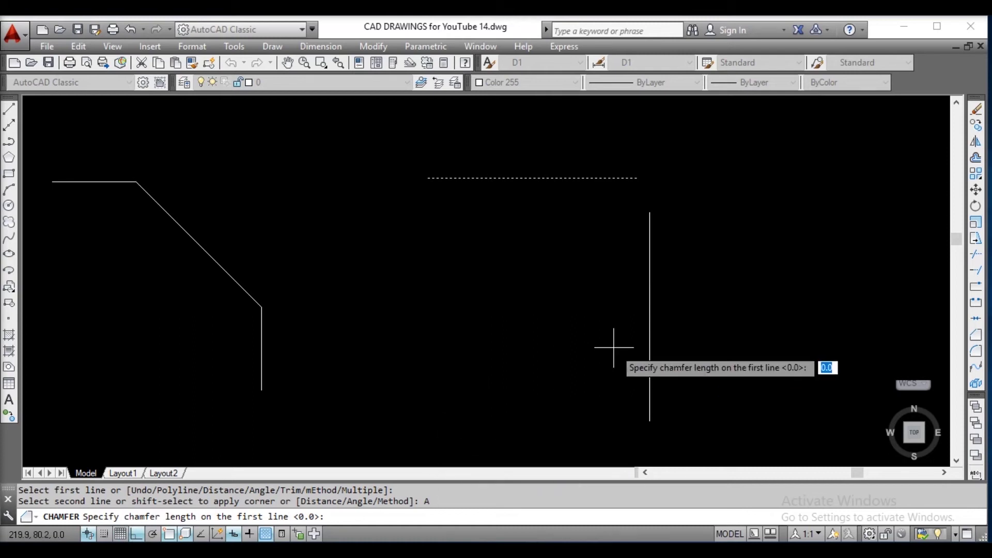
text(1)
key(Return)
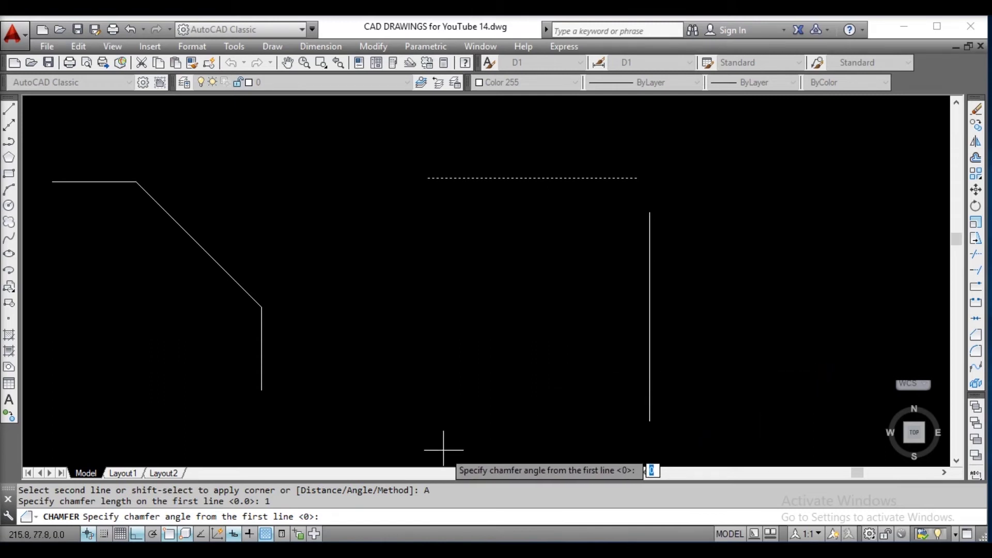
text(30)
key(Return)
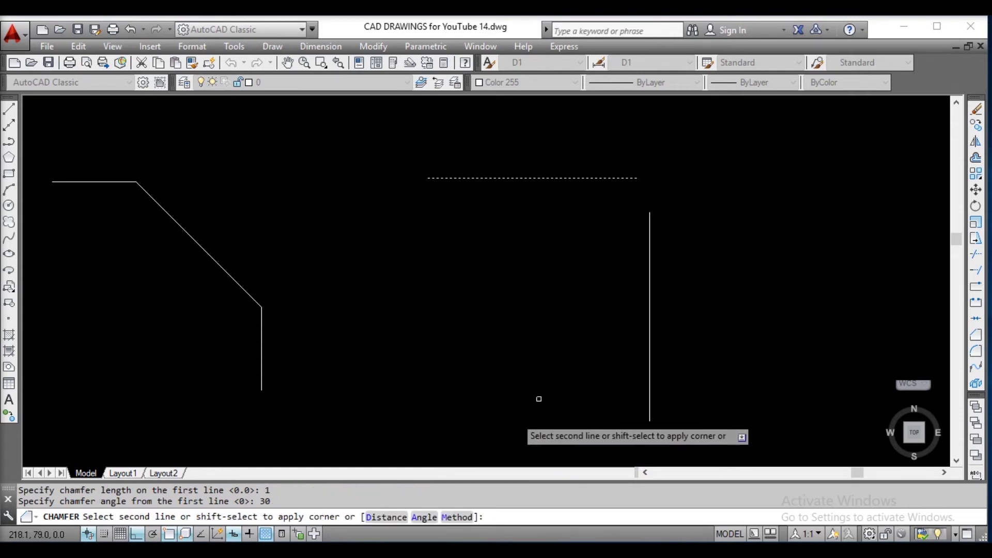
click(649, 301)
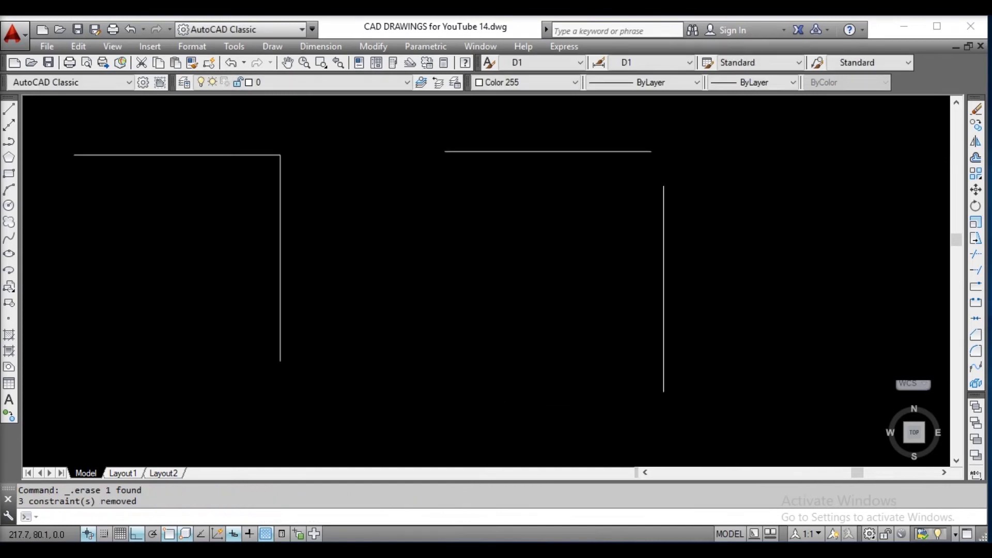
Try to chamfer the left corner with the Chamfer command's Polyline option, picking its horizontal line.
text(CH)
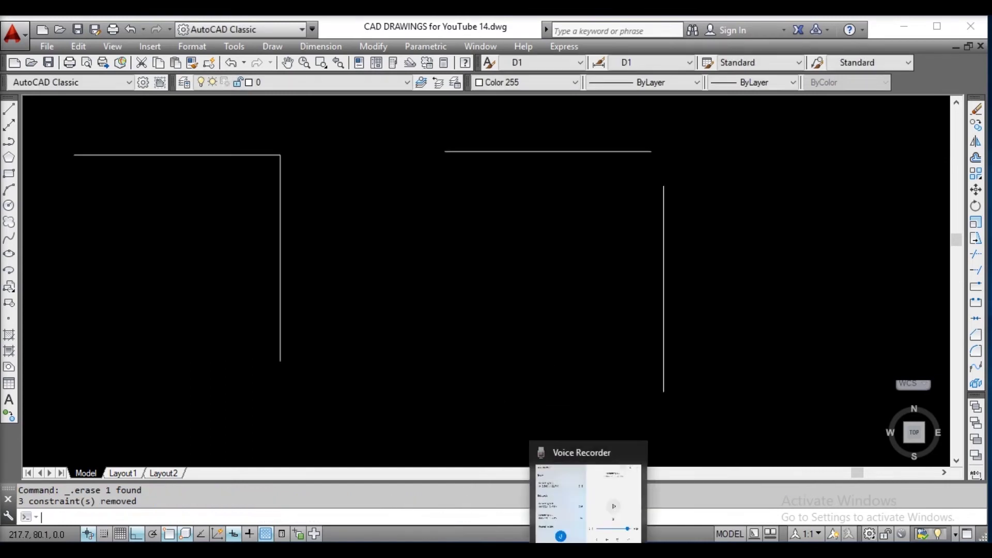
text(AMFER)
key(Return)
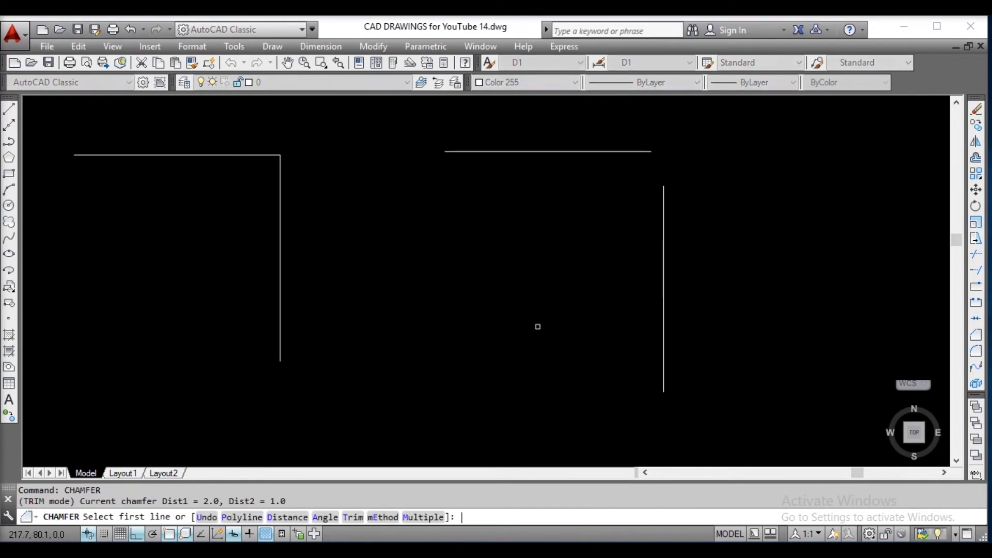
click(237, 517)
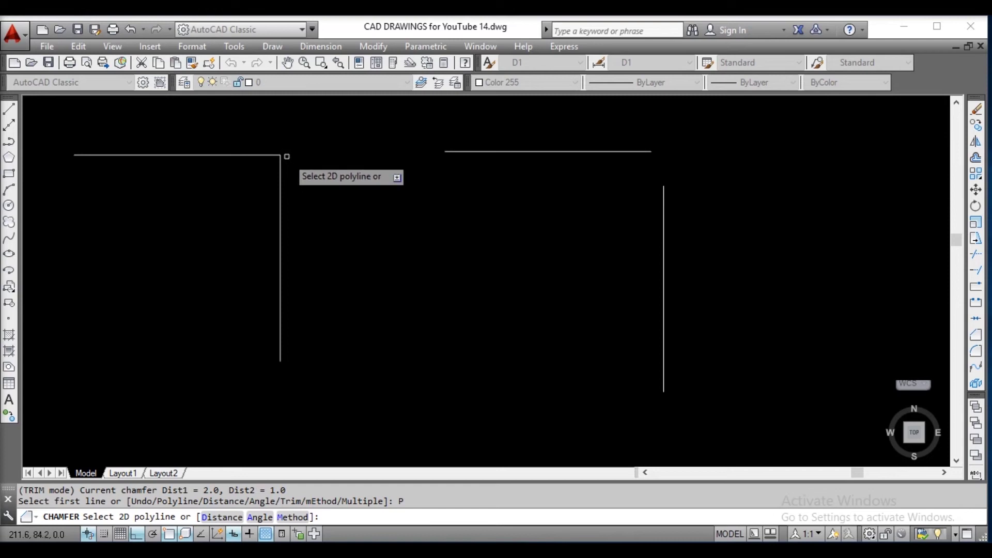
click(264, 153)
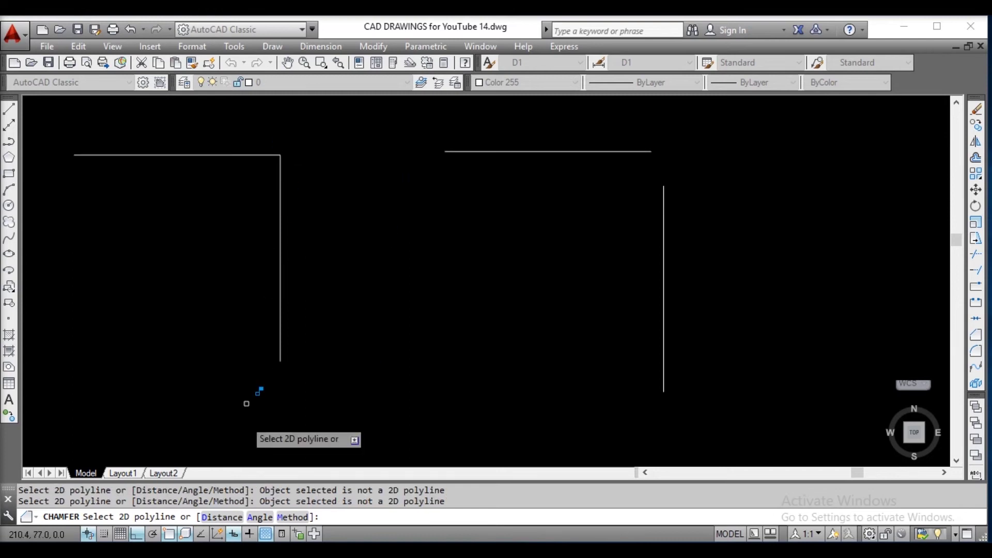
Set both the first and second distances of the polyline chamfer to 2.
click(222, 517)
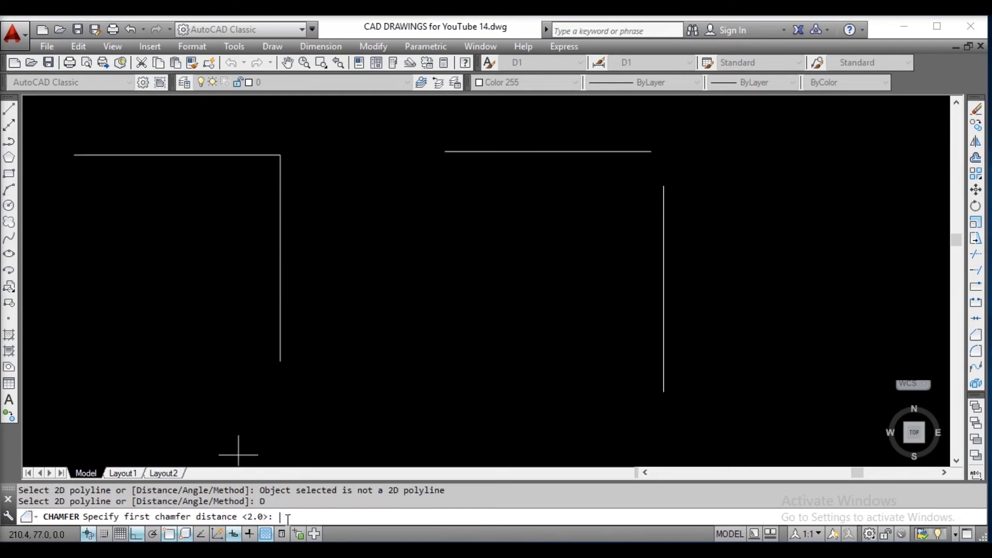
text(2)
key(Return)
text(2)
key(Return)
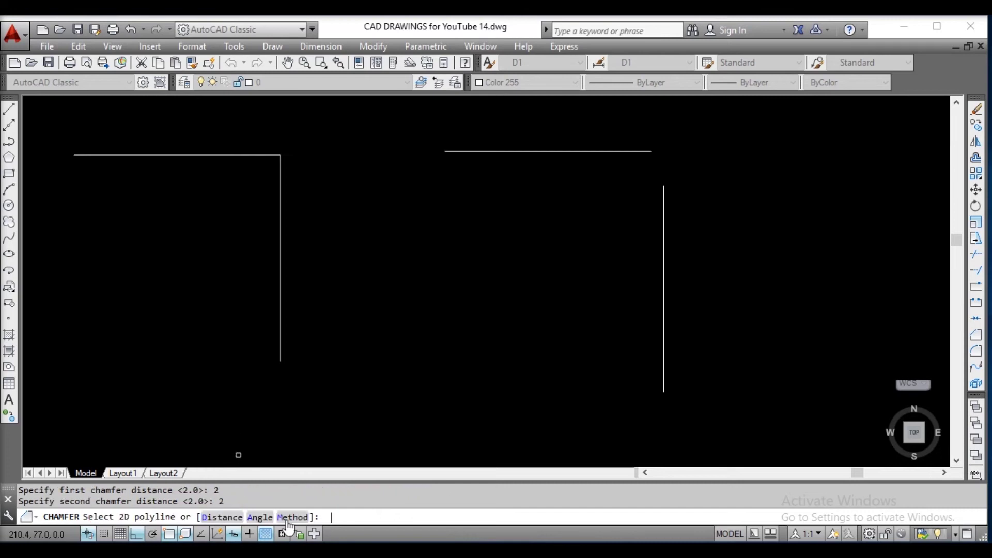
Try to apply the polyline chamfer to the left corner by selecting its horizontal and vertical lines.
click(273, 154)
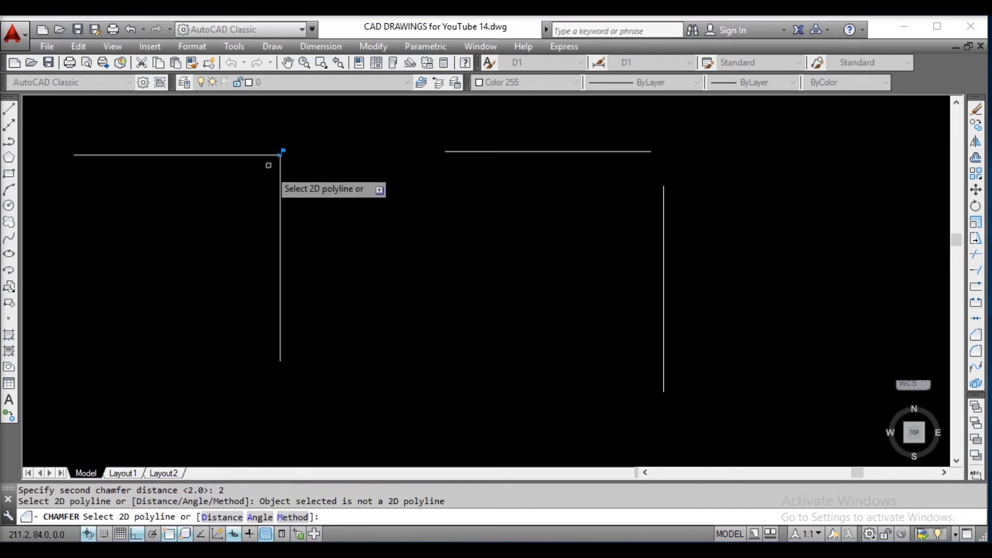
click(288, 193)
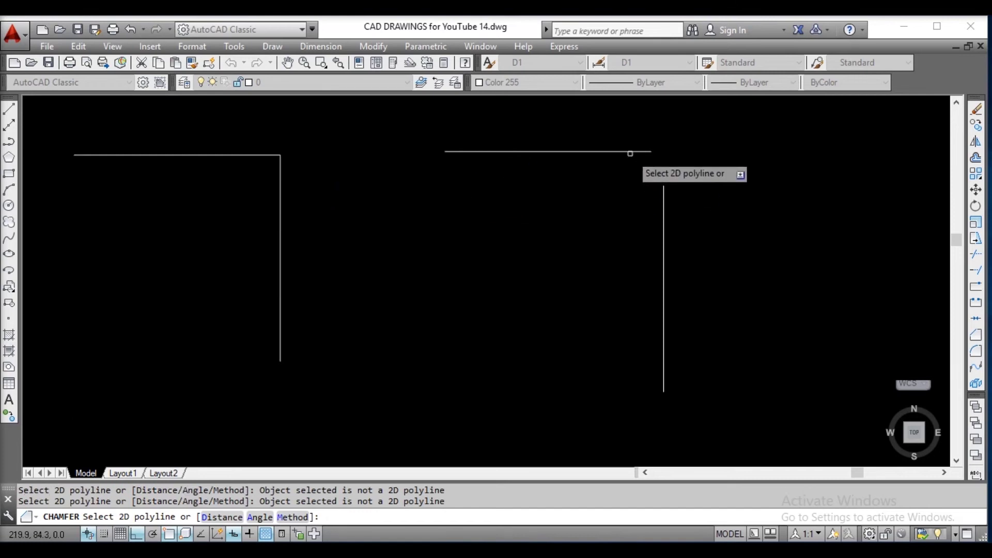
scroll(669, 222, down, 3)
mouse_move(662, 240)
middle_down()
mouse_move(321, 250)
mouse_move(378, 246)
middle_up()
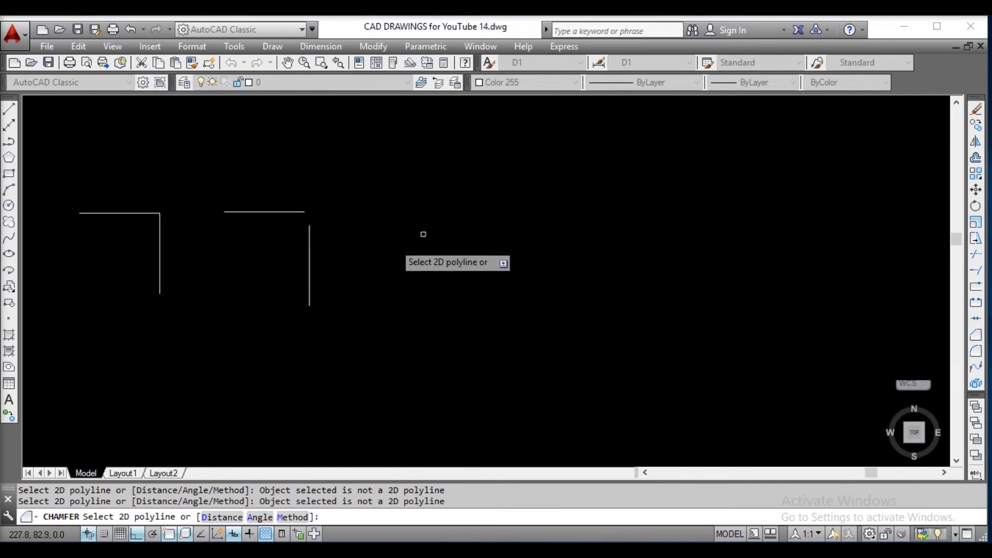
scroll(379, 232, up, 2)
scroll(379, 232, up, 1)
middle_drag(323, 243, 368, 224)
key(Escape)
Draw a rectangle 10 wide and 5 high in the empty area beside the two unconnected lines.
text(RE)
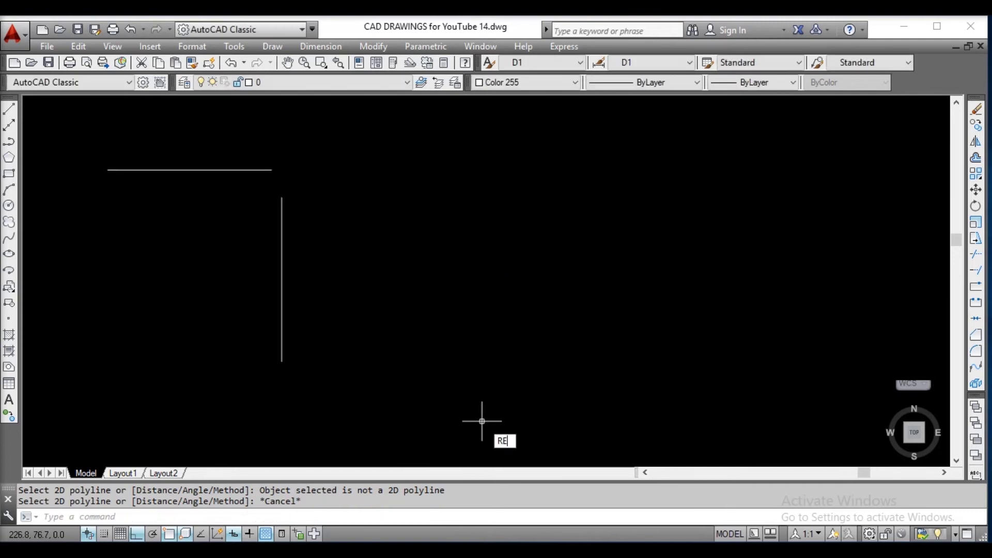
text(C)
key(Return)
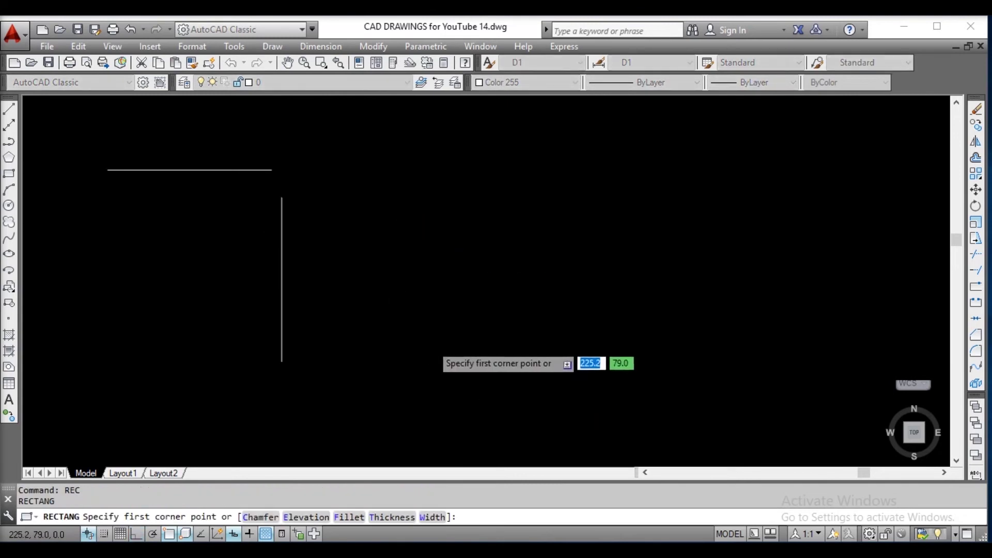
click(429, 343)
text(@)
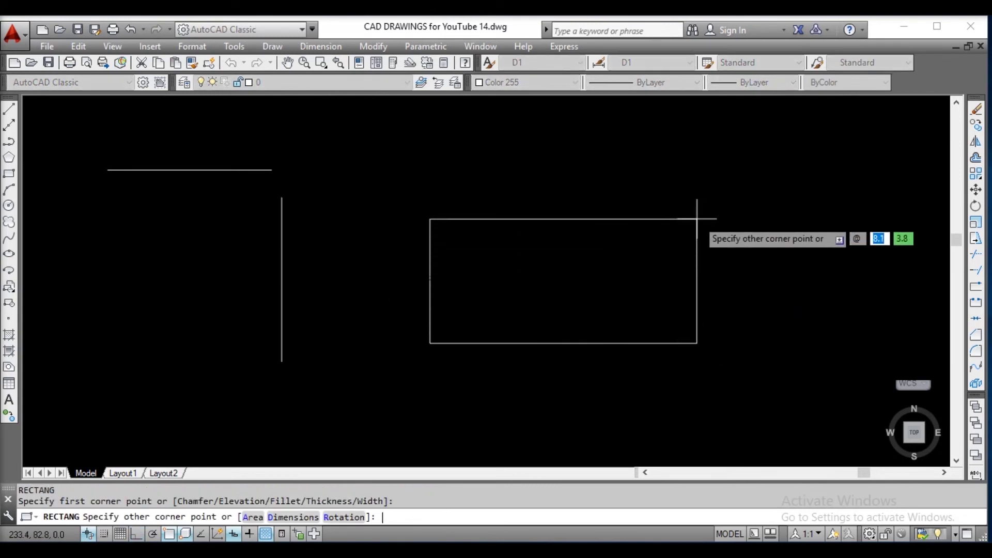
text(10,5)
key(Return)
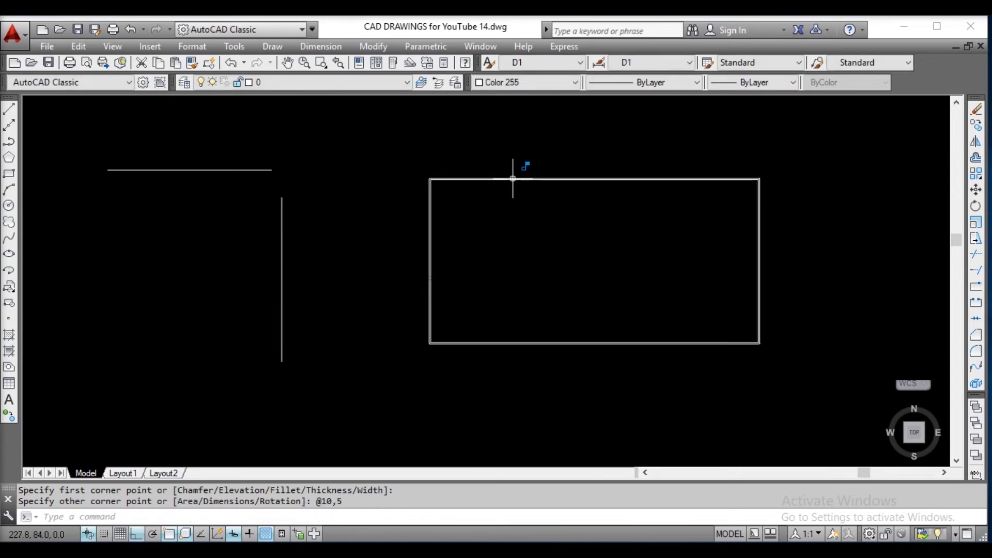
mouse_move(512, 179)
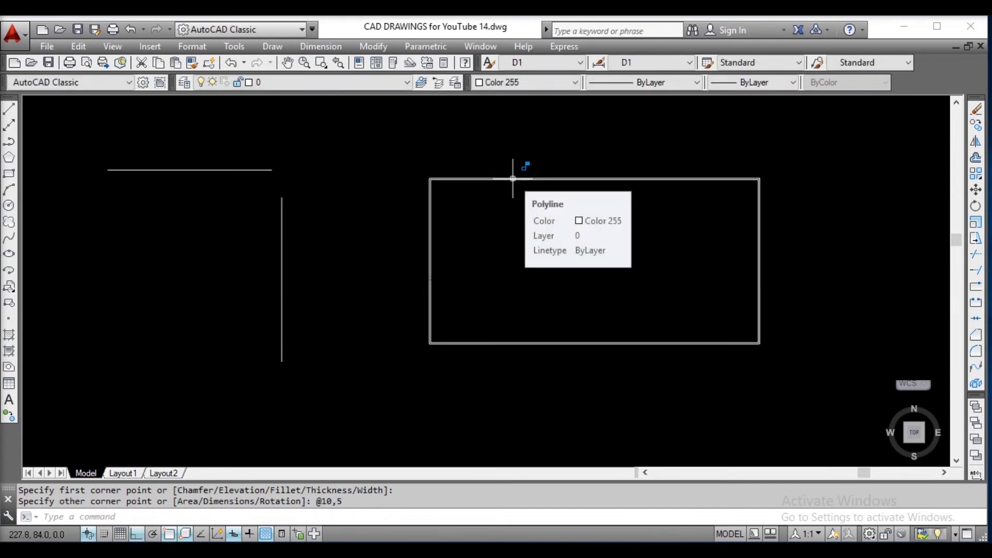
key(Escape)
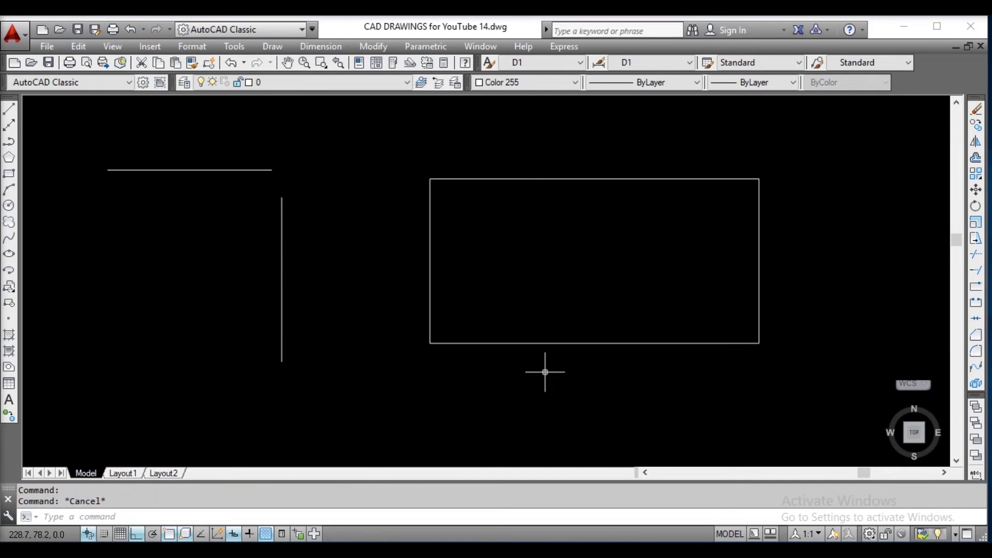
Chamfer the whole rectangle using the Polyline option with both distances set to 1, and undo that chamfer.
text(chamf)
key(Return)
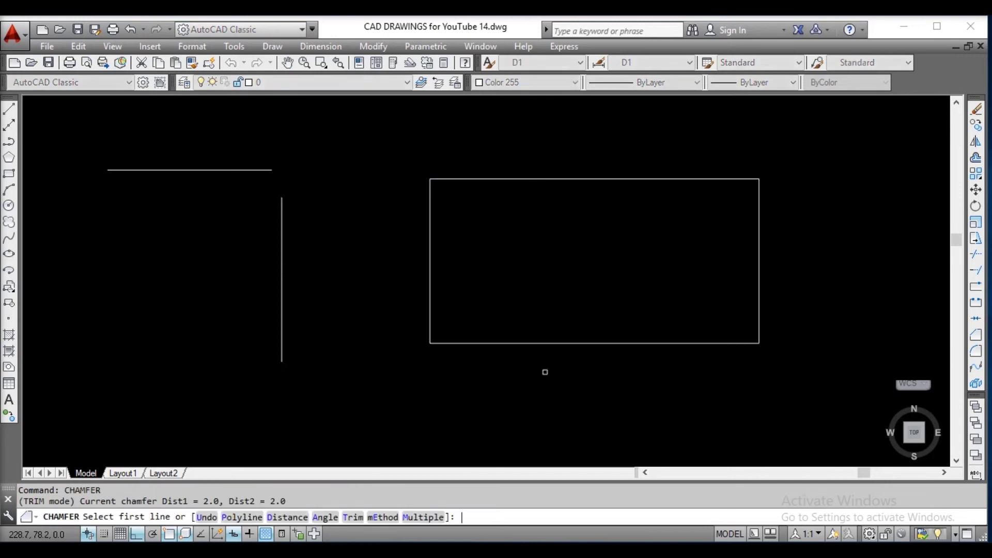
click(241, 517)
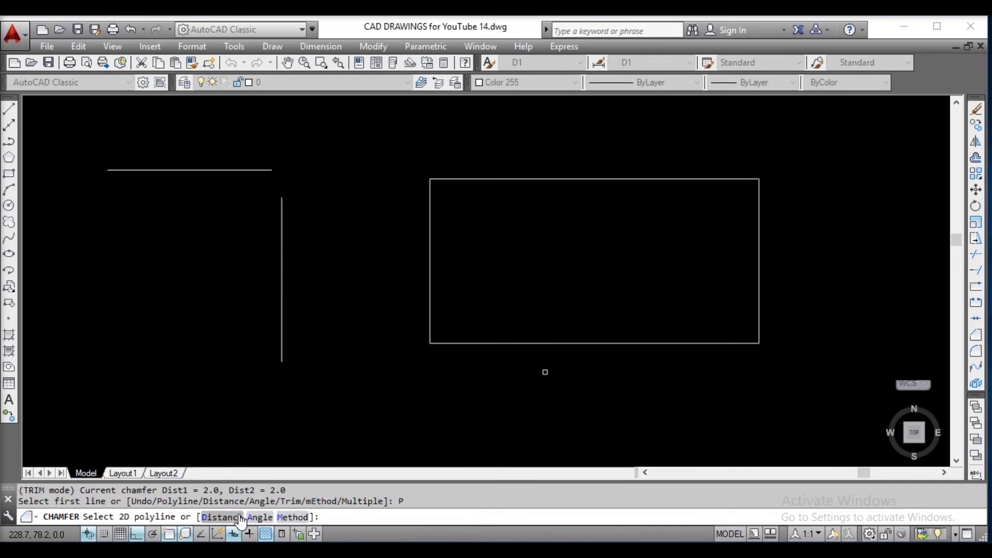
click(219, 518)
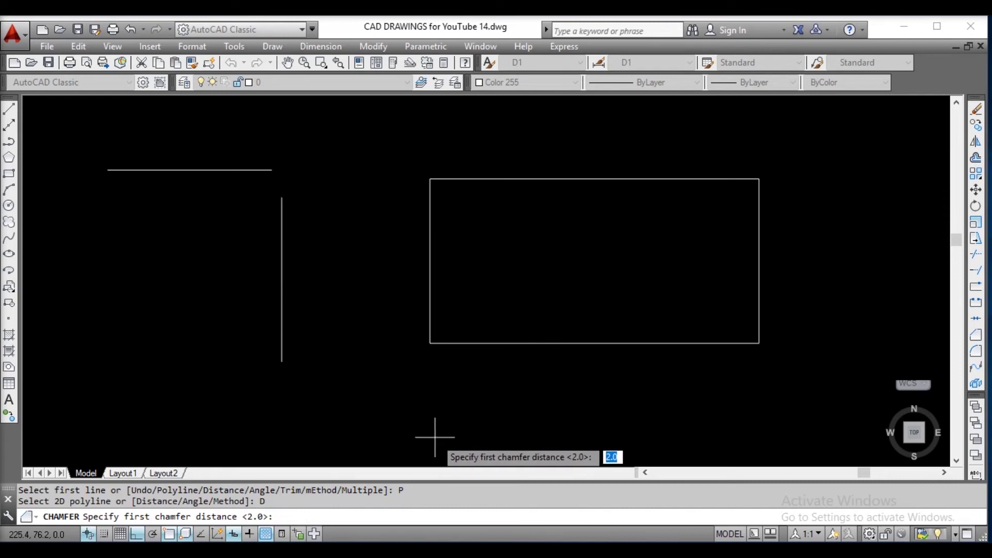
text(1)
key(Return)
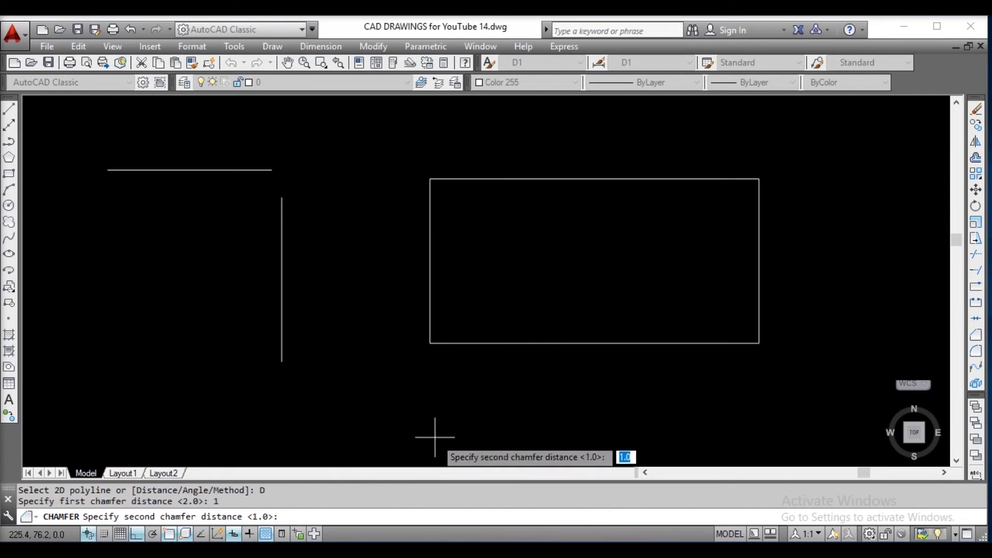
key(Return)
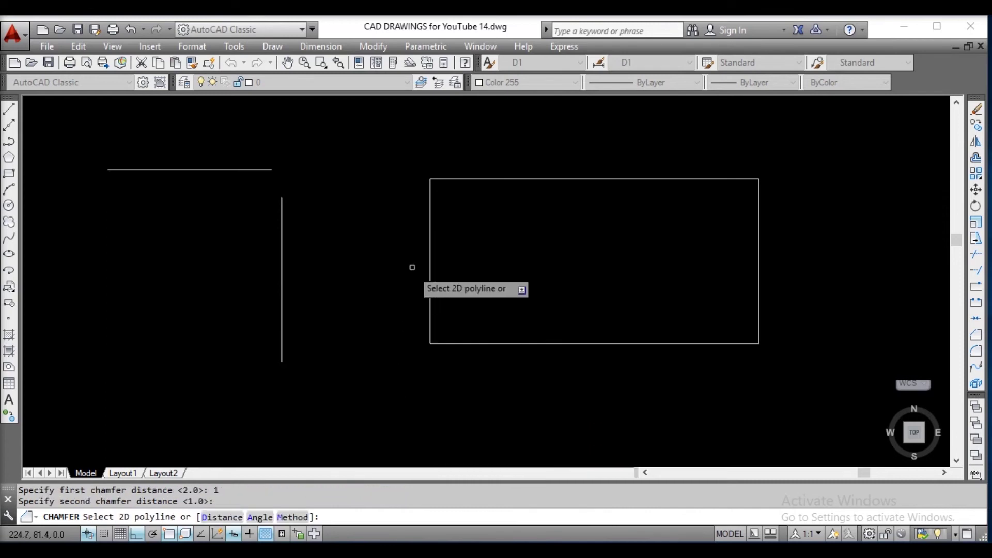
click(431, 228)
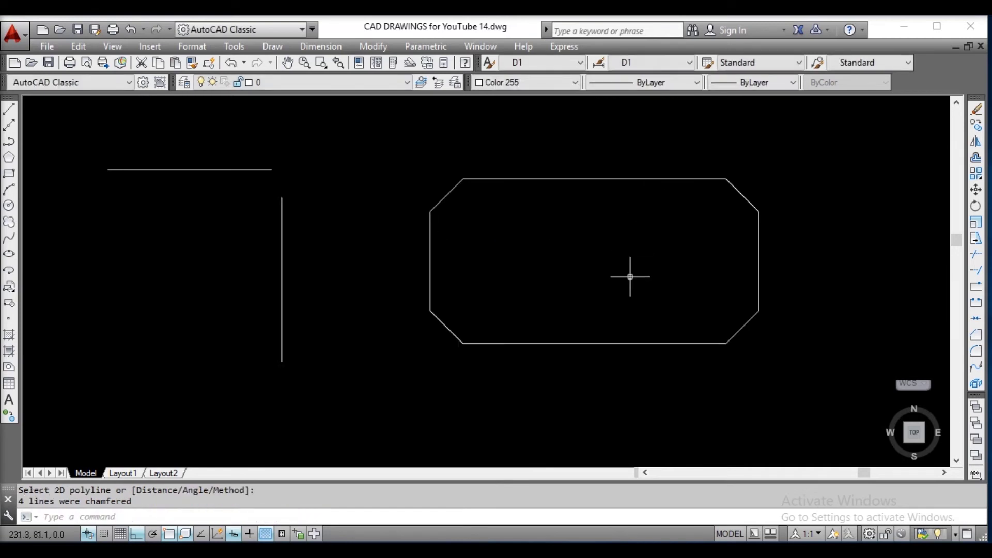
key(ctrl+z)
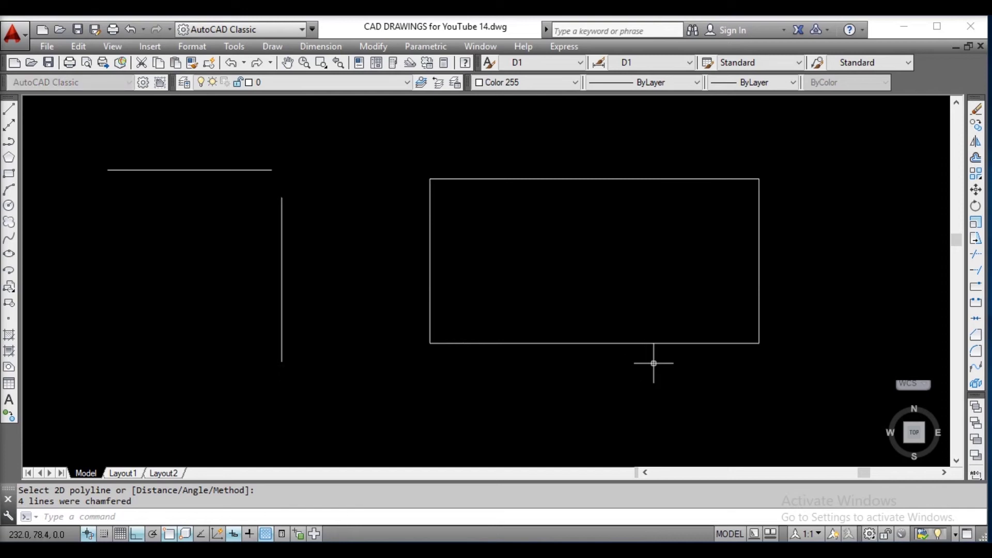
Chamfer all corners of the rectangle using the Polyline option with an Angle chamfer of length 2 and angle 30.
text(cham)
key(Return)
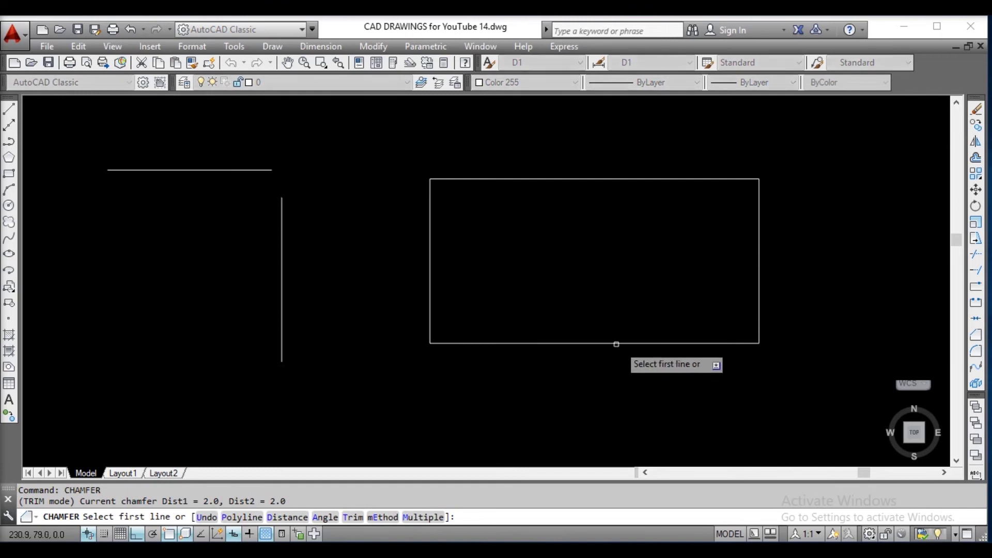
click(242, 516)
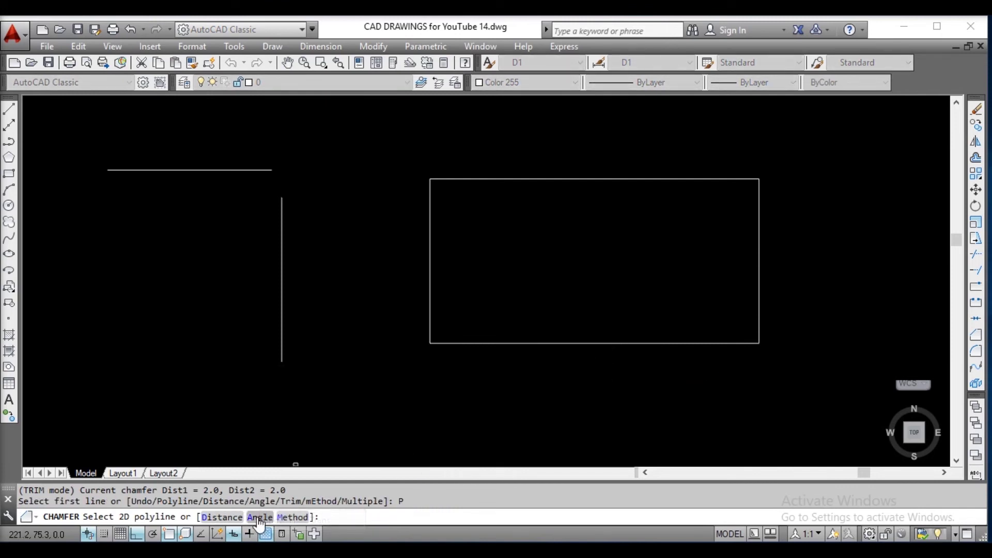
click(259, 517)
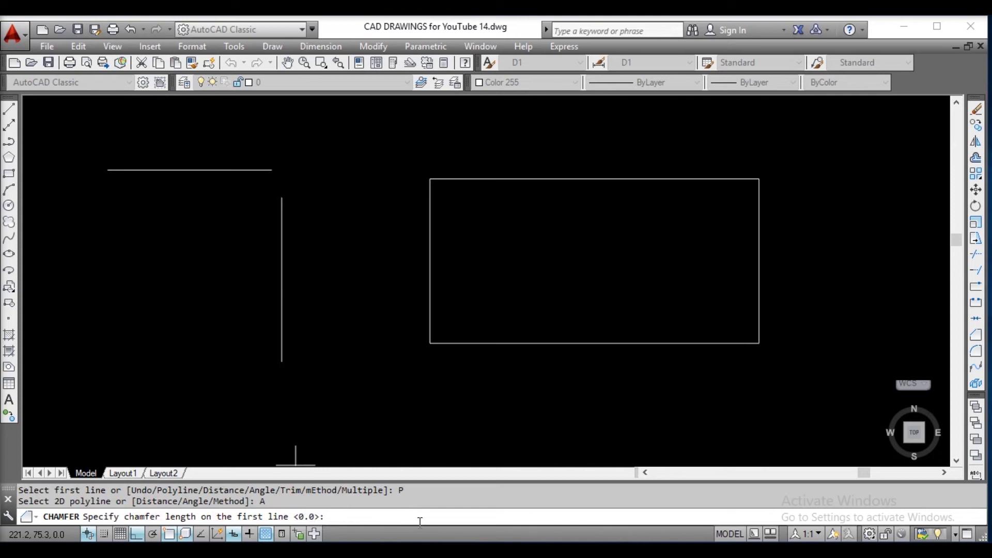
text(2)
key(Return)
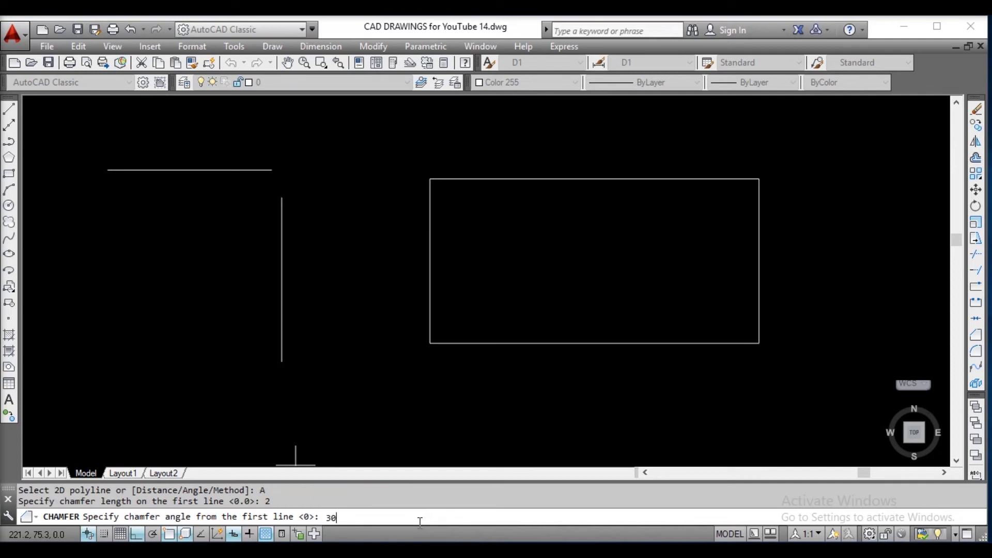
key(Return)
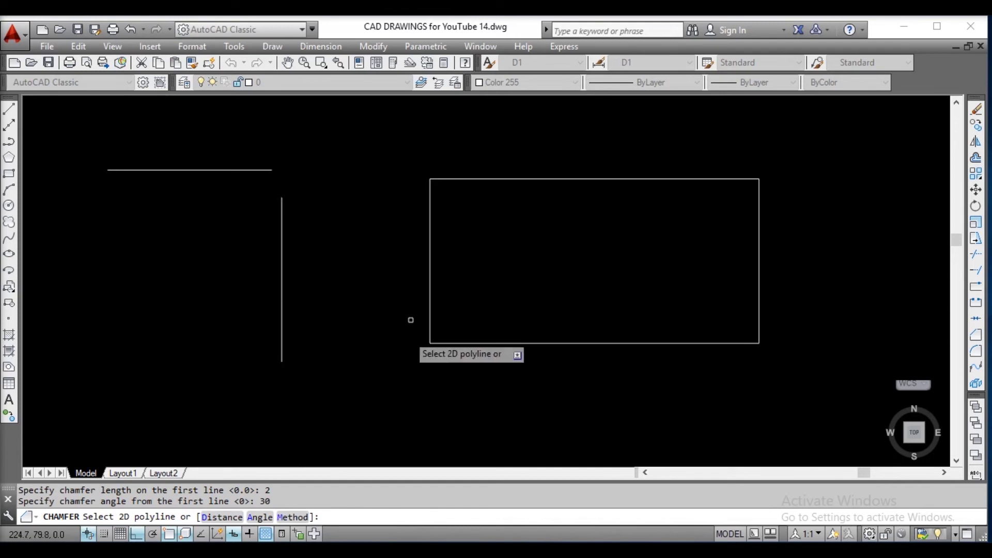
click(430, 237)
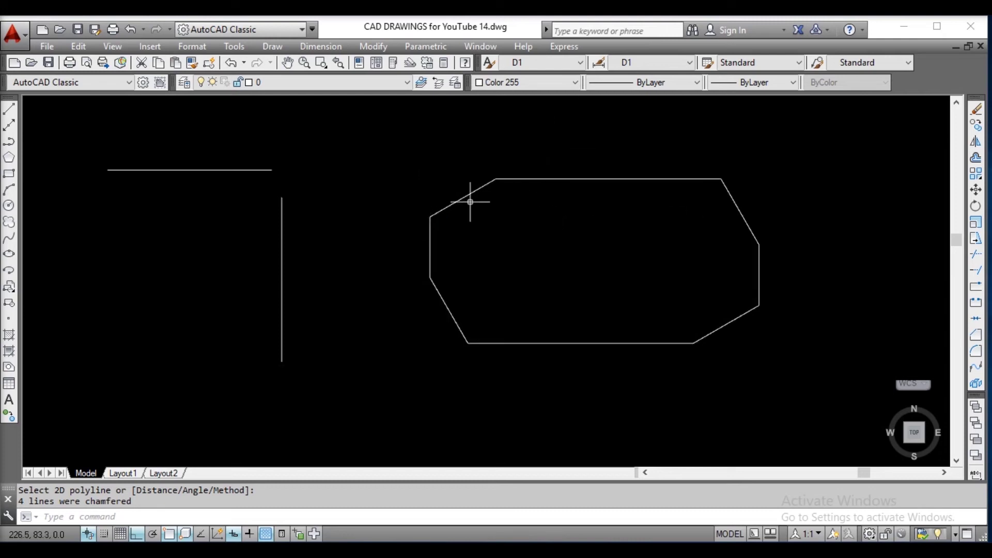
Undo the angled polyline chamfer on the rectangle.
scroll(441, 178, up, 2)
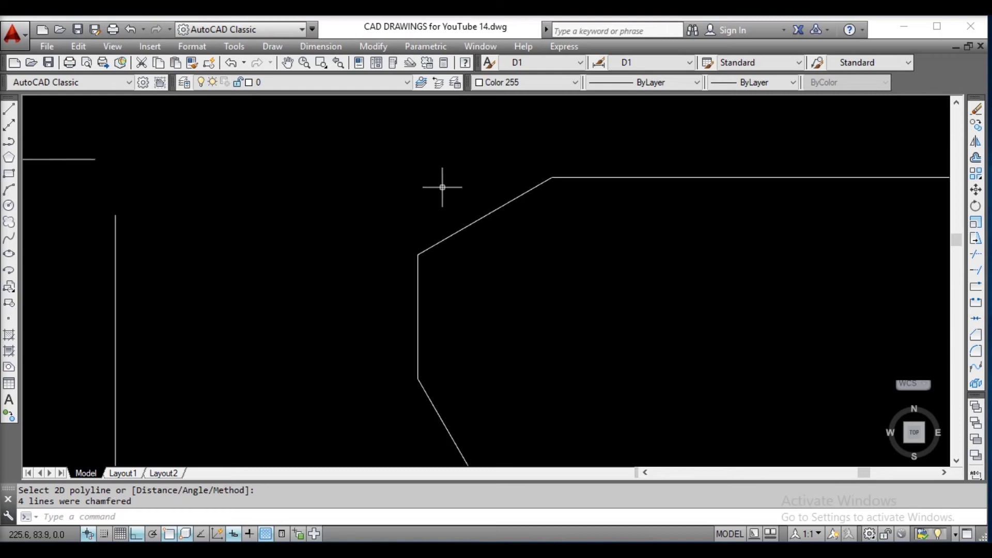
scroll(444, 181, down, 3)
middle_drag(458, 212, 362, 198)
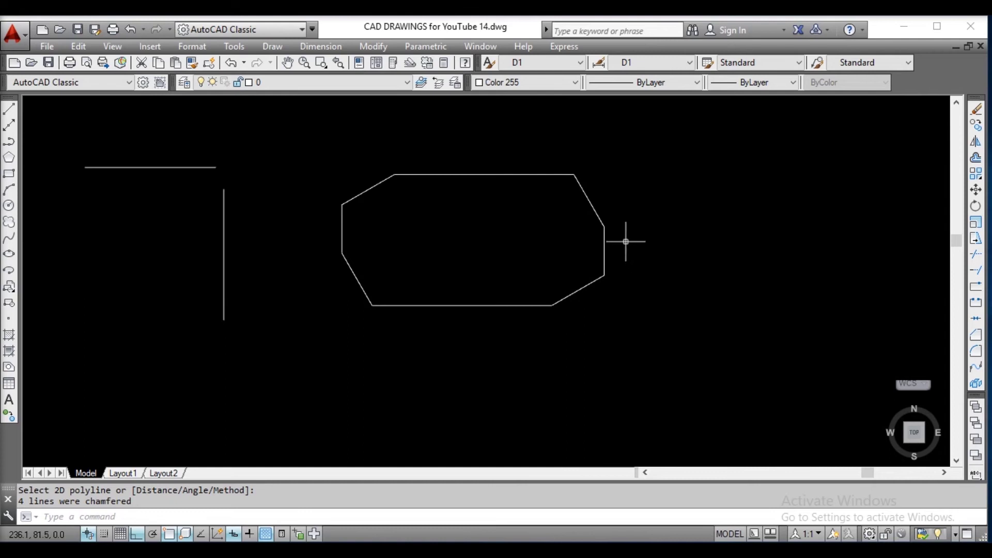
key(ctrl+z)
key(ctrl+z)
text(CGANFER)
key(Return)
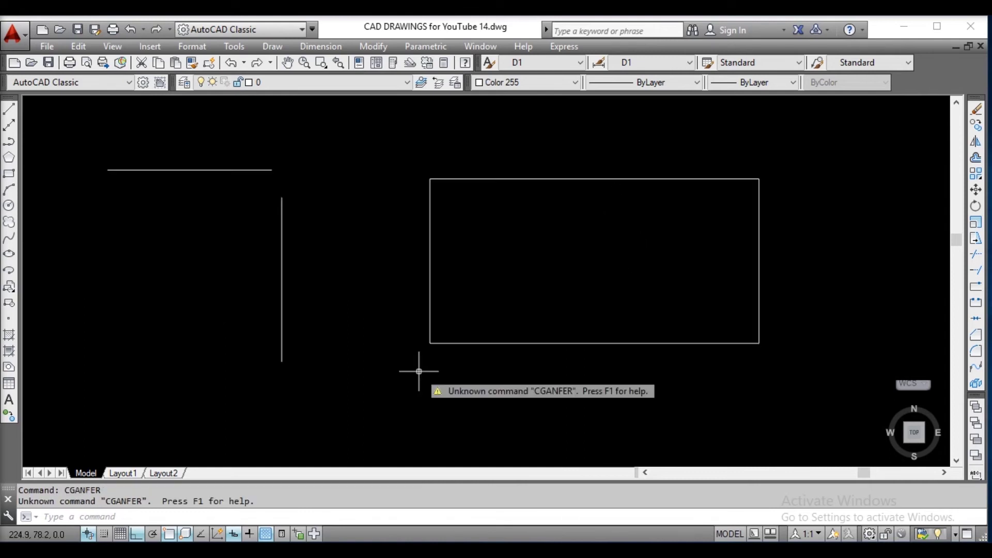
click(177, 512)
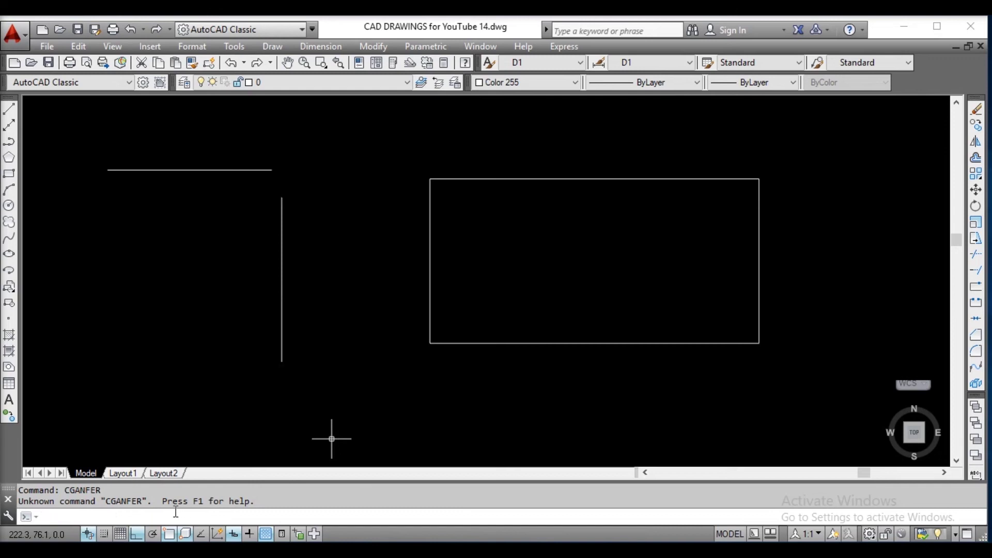
text(CHAMFER)
key(Return)
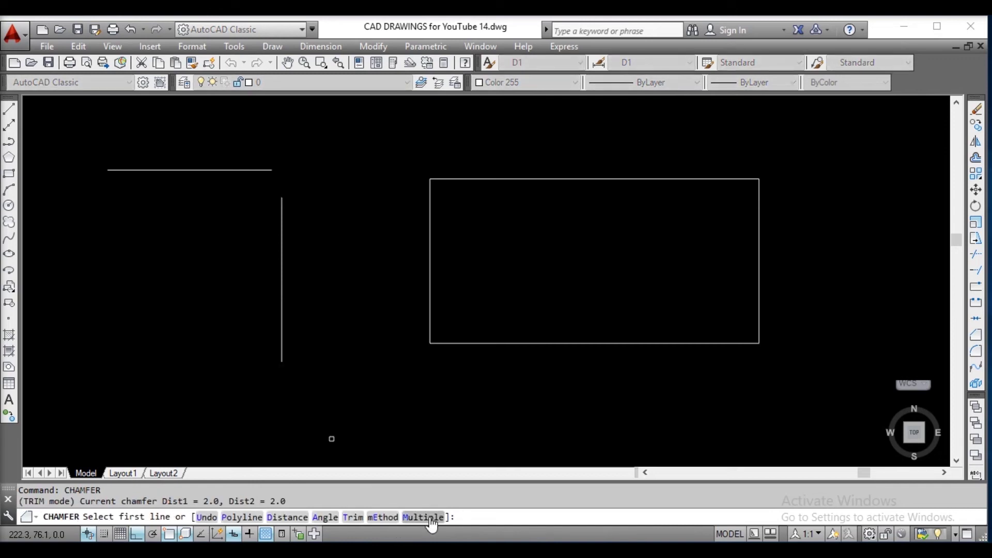
click(382, 516)
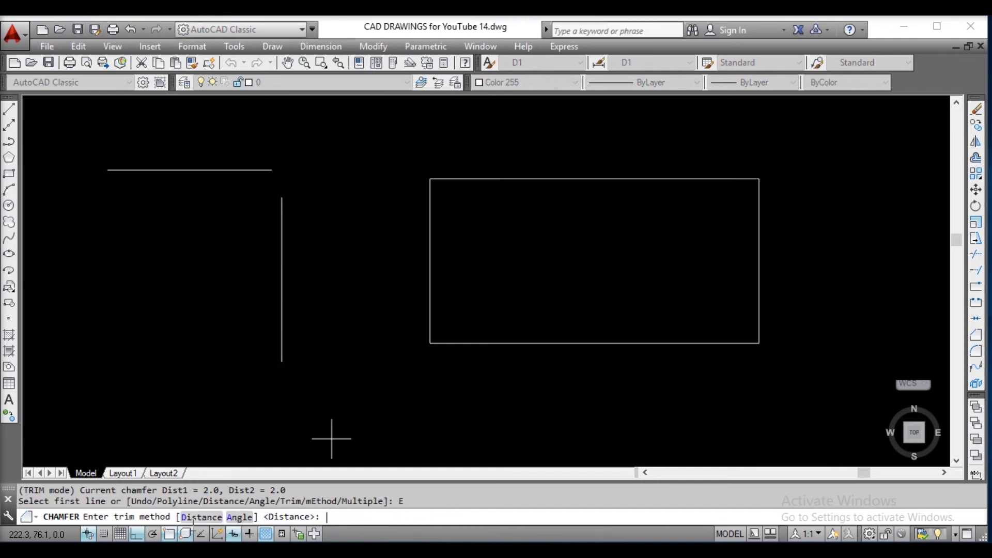
key(Escape)
Start Chamfer with the Polyline option and bring up its Method choices.
text(CHAMFER)
key(Return)
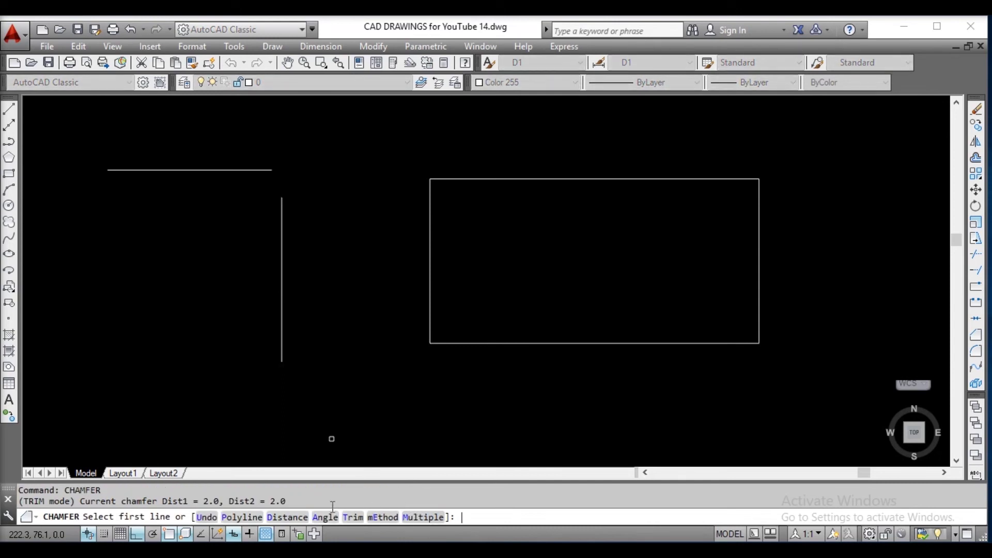
click(246, 517)
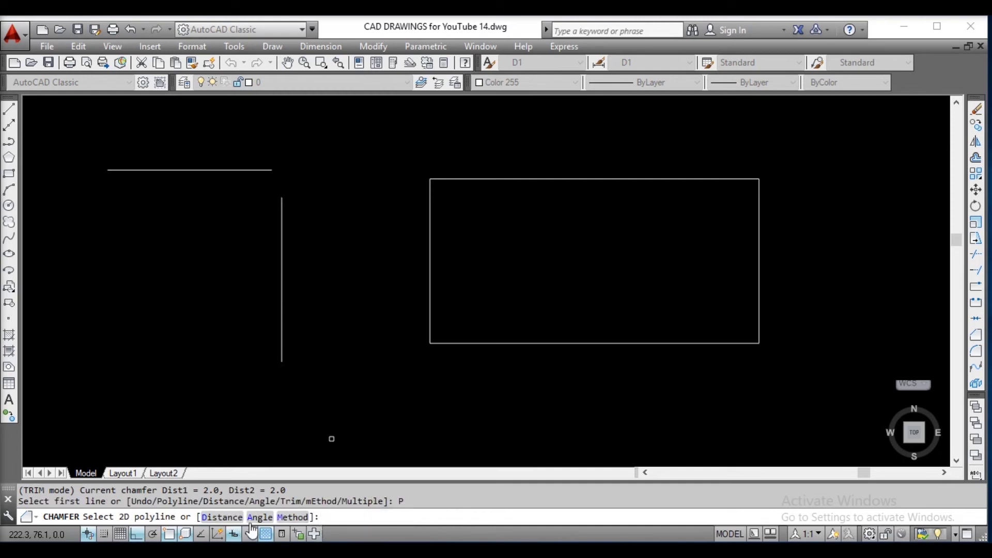
click(291, 518)
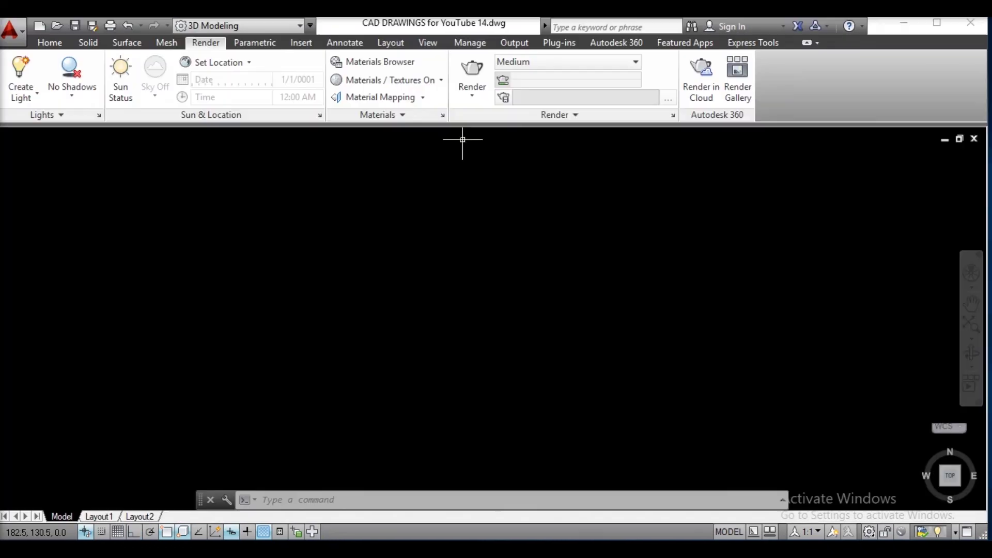
In the empty drawing area of the 3D Modeling workspace, draw a 5 by 5 square with the Rectangle command.
text(ec)
key(Return)
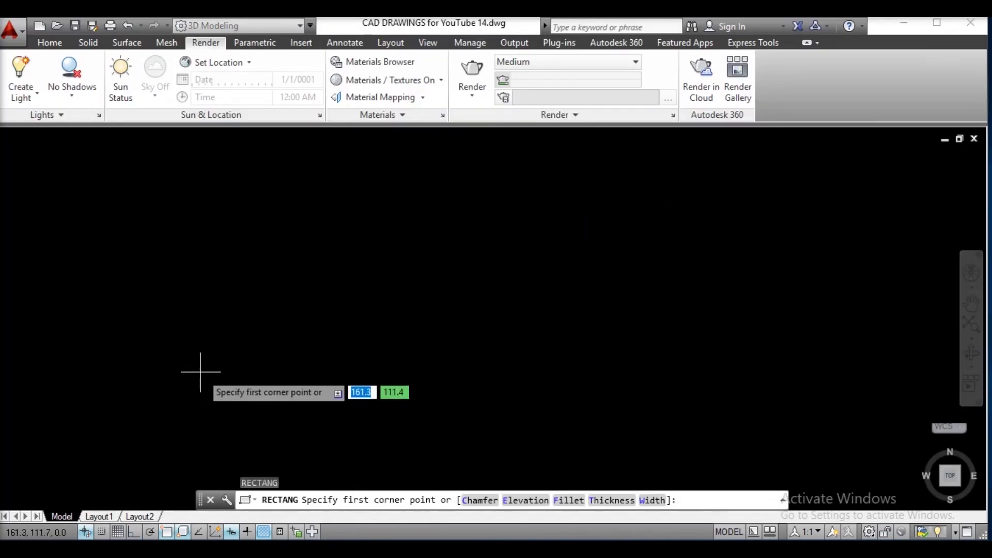
click(217, 352)
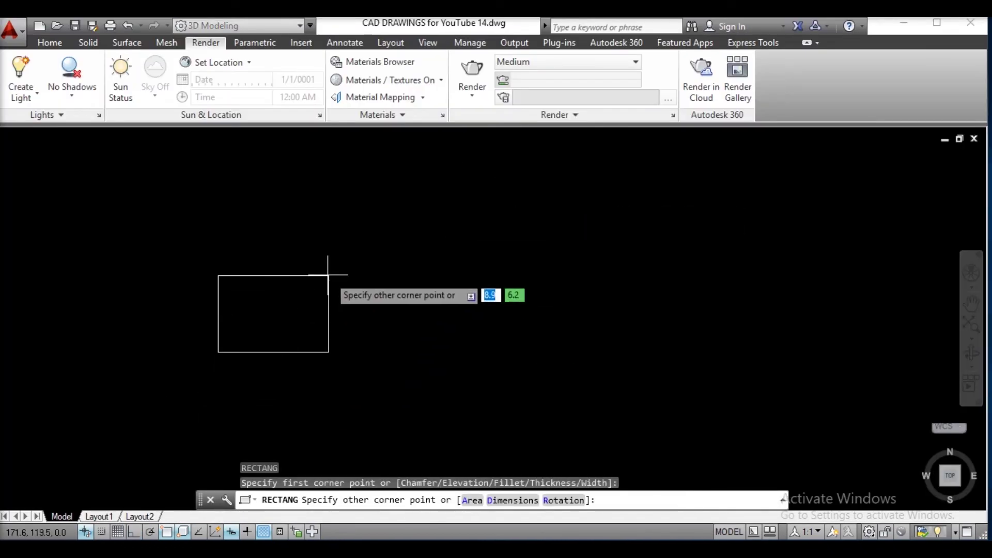
text(@10,10)
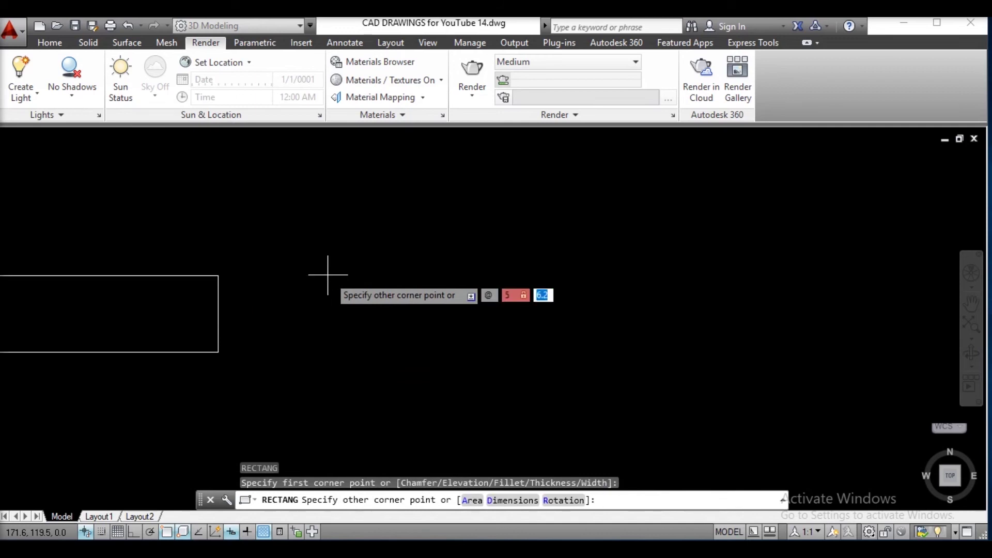
key(Return)
scroll(262, 348, up, 3)
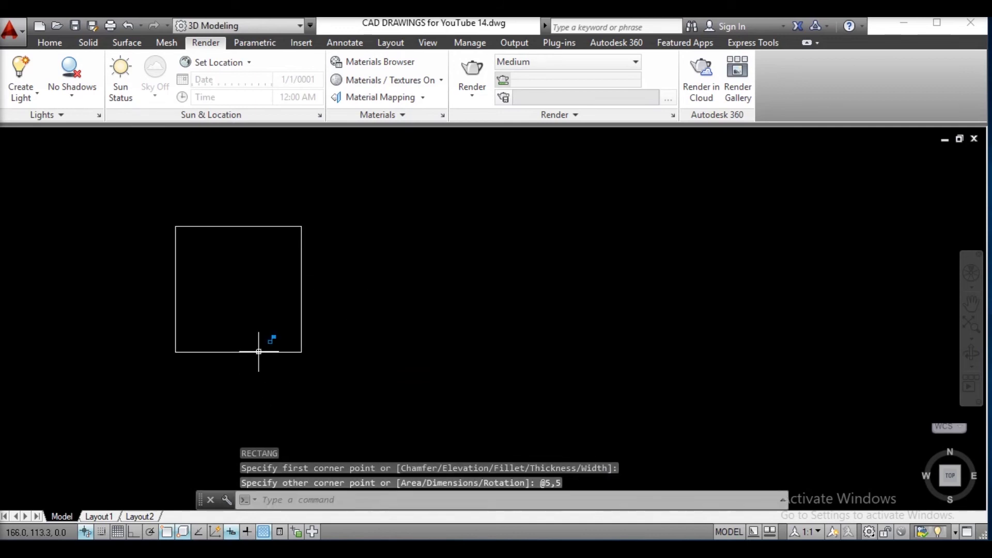
Chamfer the upper-left corner of the square with both chamfer distances set to 1.5.
middle_drag(267, 346, 247, 347)
text(c)
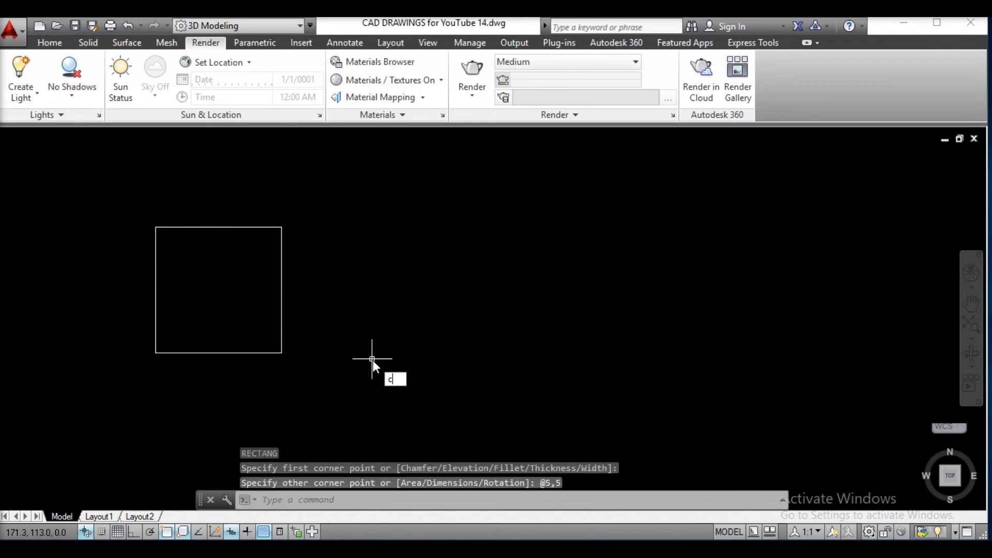
key(Escape)
key(Escape)
middle_drag(270, 321, 317, 316)
text(cha)
key(Return)
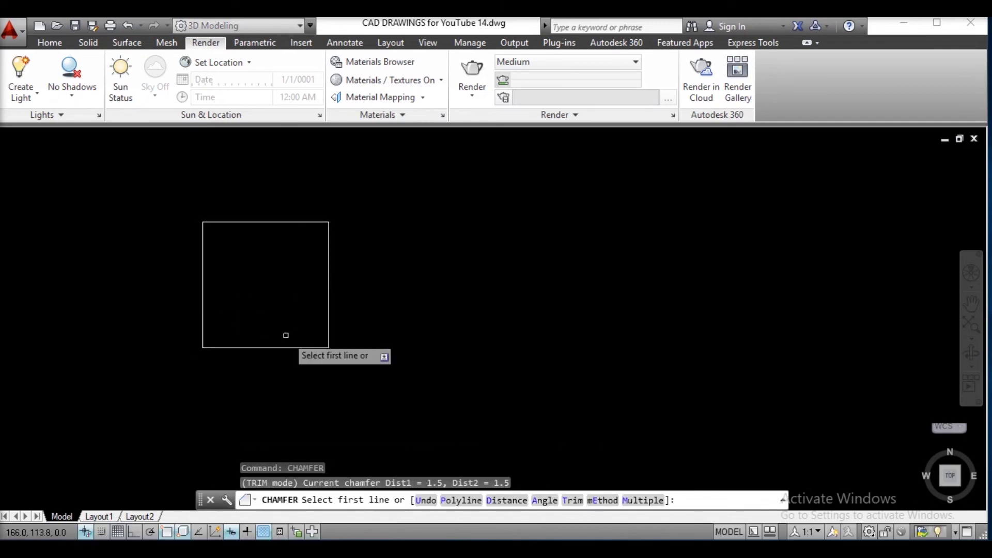
text(d)
key(Return)
key(Return)
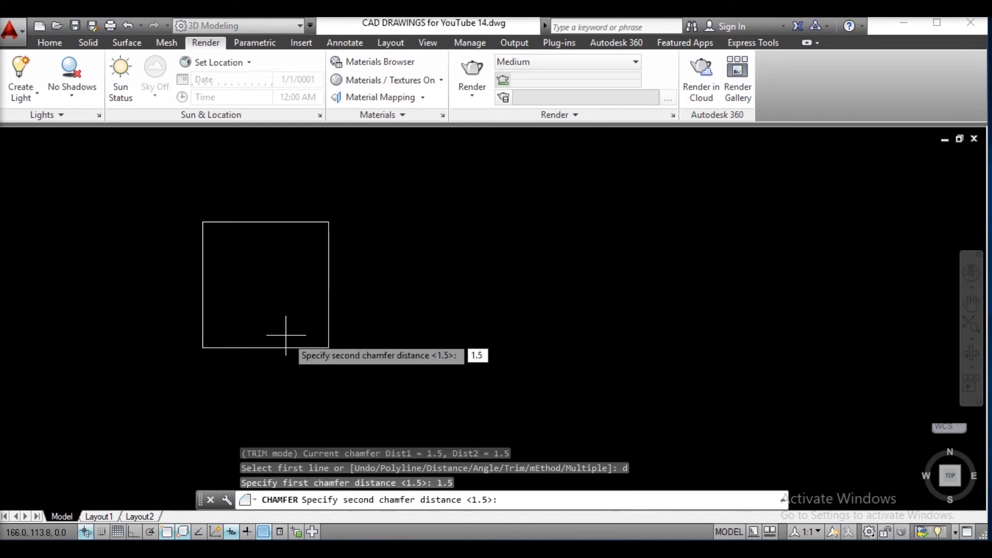
key(Return)
click(204, 236)
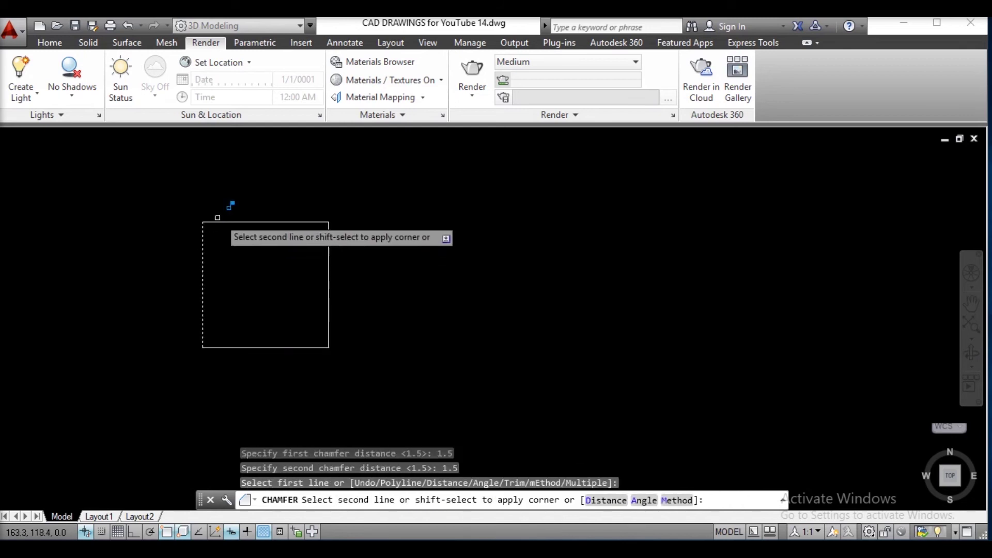
click(233, 222)
Chamfer the square's other three corners with the same 1.5 distances to form an octagon.
key(Return)
click(307, 221)
click(331, 234)
key(Return)
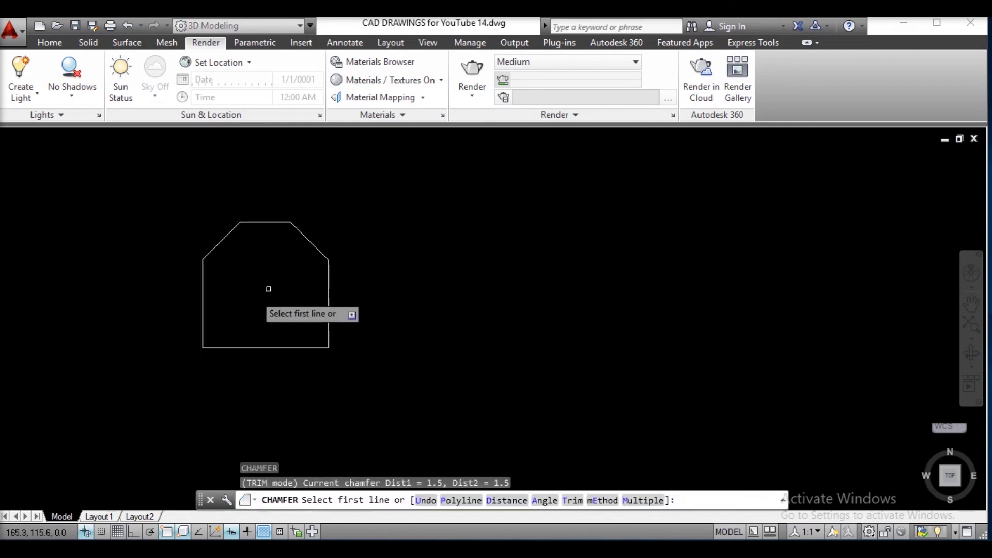
click(204, 309)
click(227, 350)
middle_drag(227, 350, 67, 292)
key(Return)
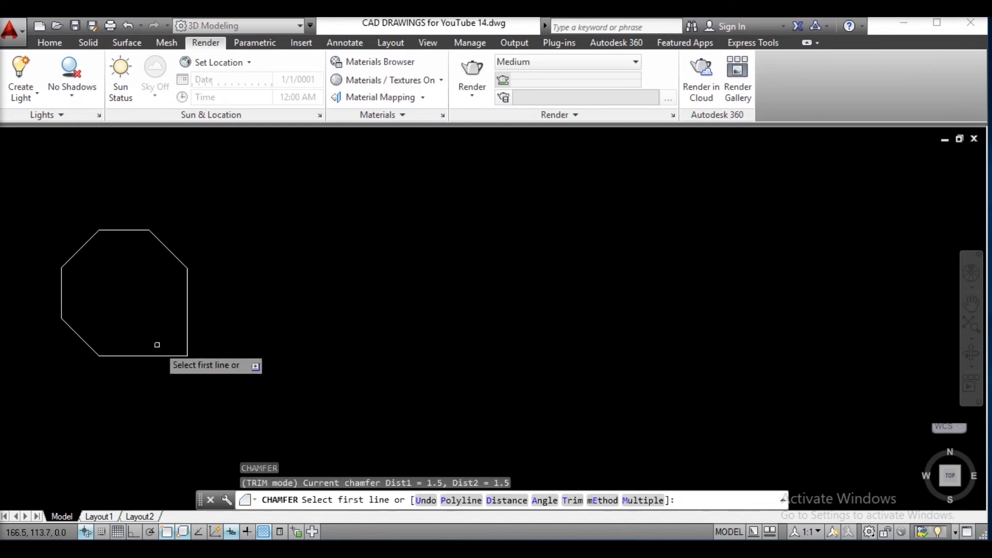
click(173, 354)
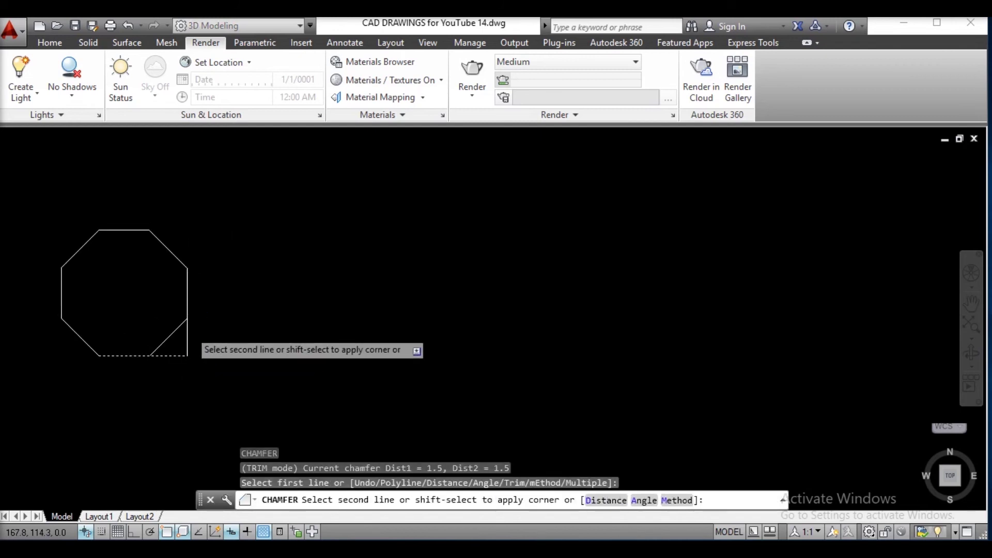
click(187, 331)
Copy the octagon twice to its right so that three octagons share vertical edges in a row.
middle_drag(185, 321, 341, 312)
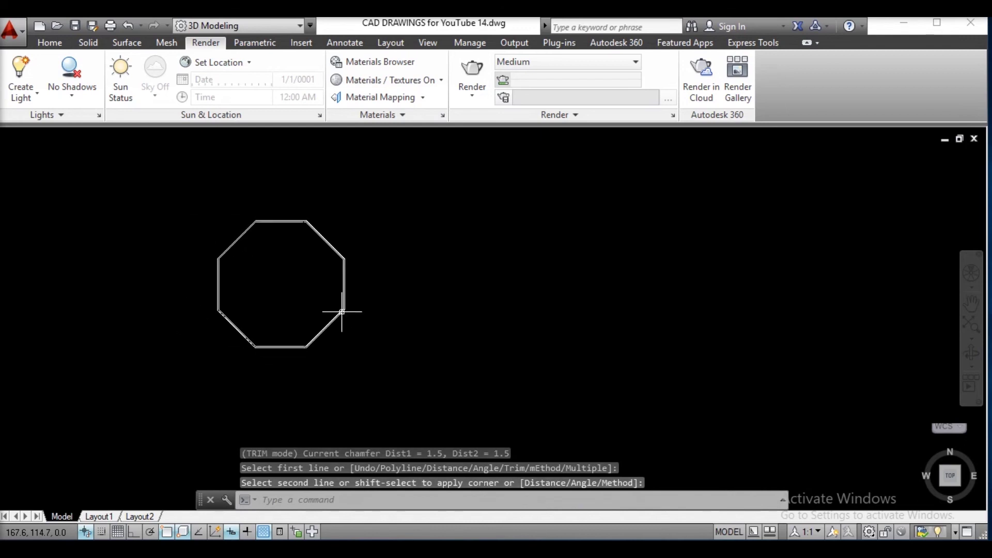
text(co)
key(Return)
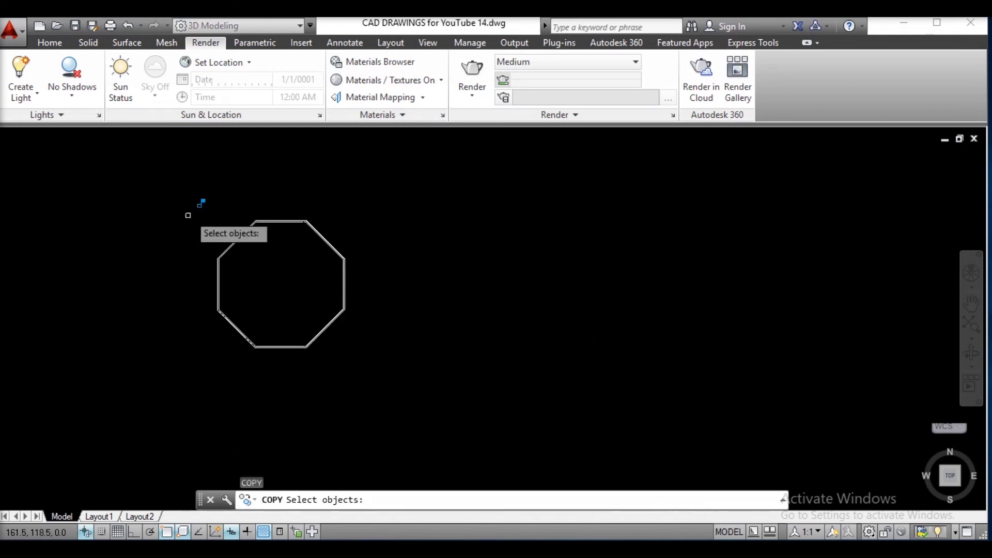
click(187, 215)
click(395, 388)
key(Return)
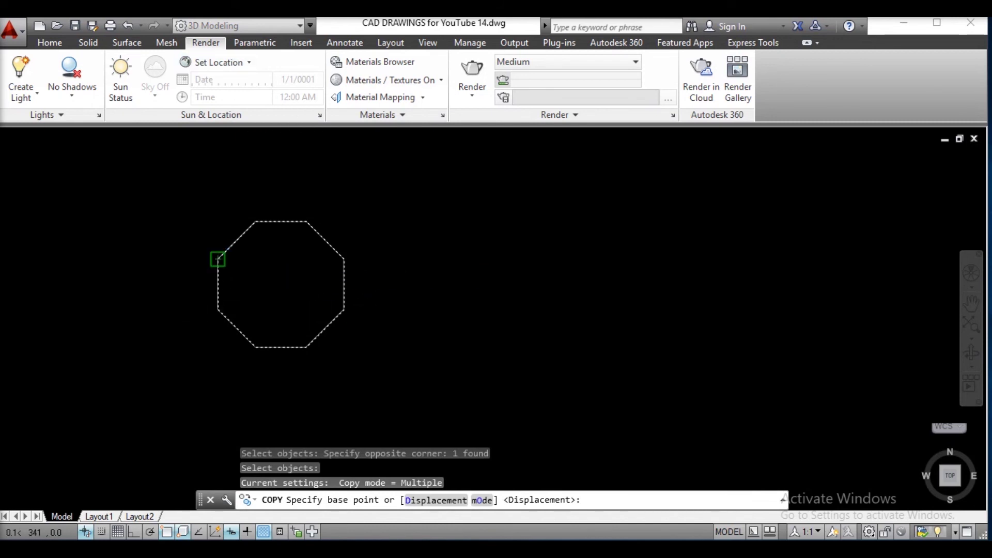
click(217, 258)
click(344, 259)
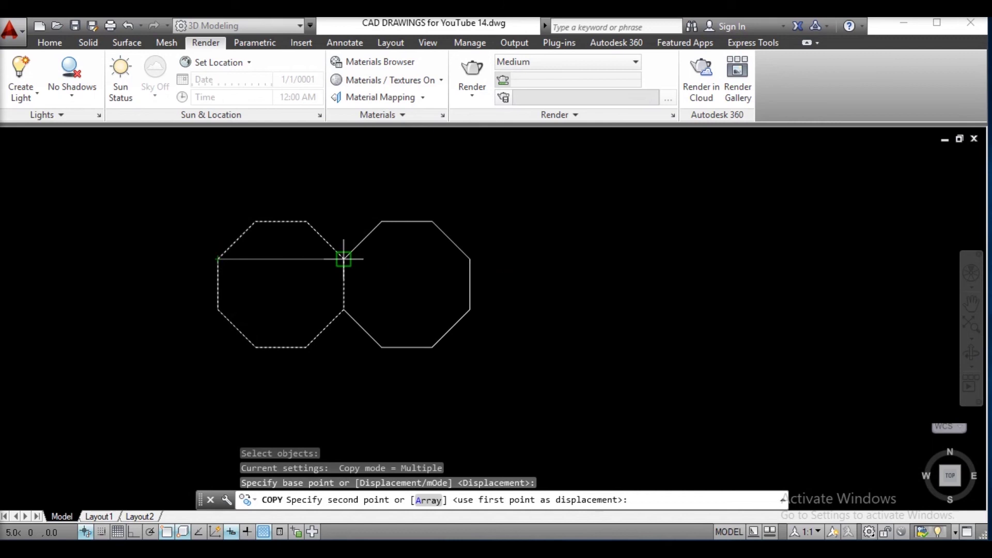
click(343, 258)
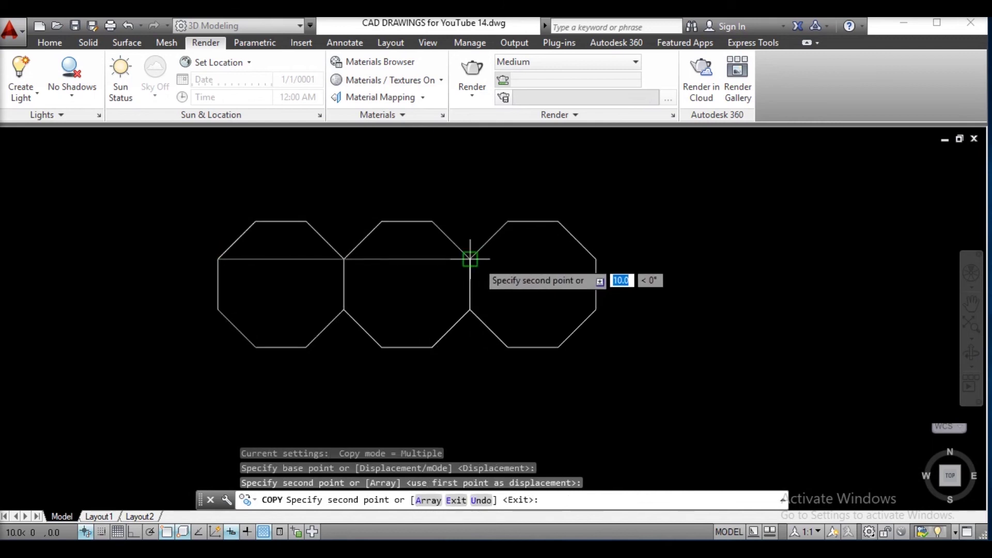
click(470, 259)
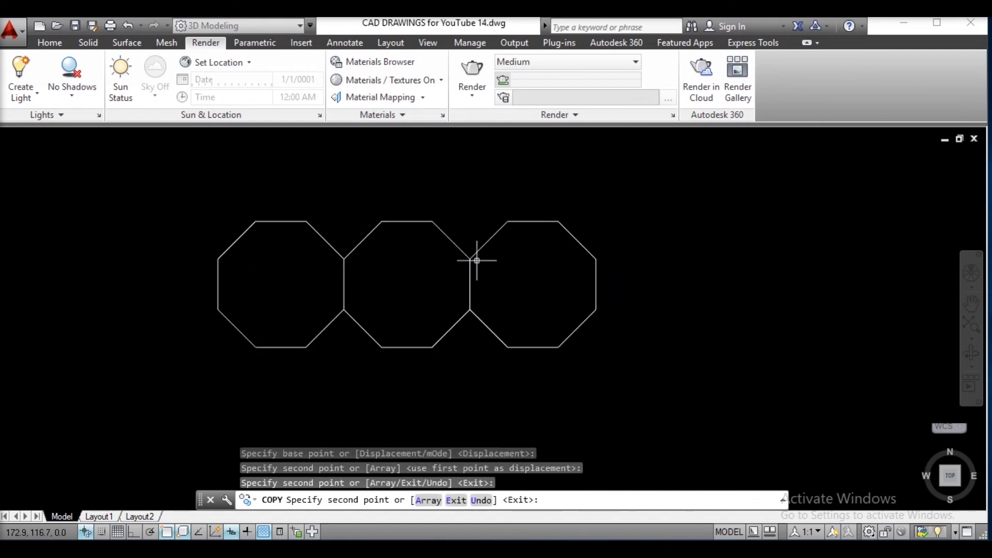
key(Return)
Mirror the row of three octagons about its bottom edge line, keeping the source objects.
text(mirror)
key(Return)
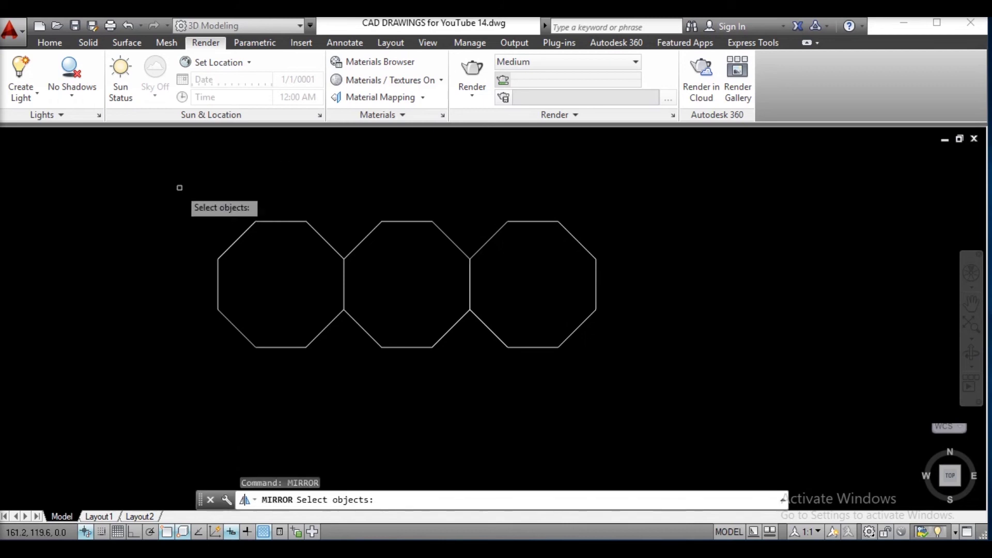
click(179, 187)
click(624, 388)
key(Return)
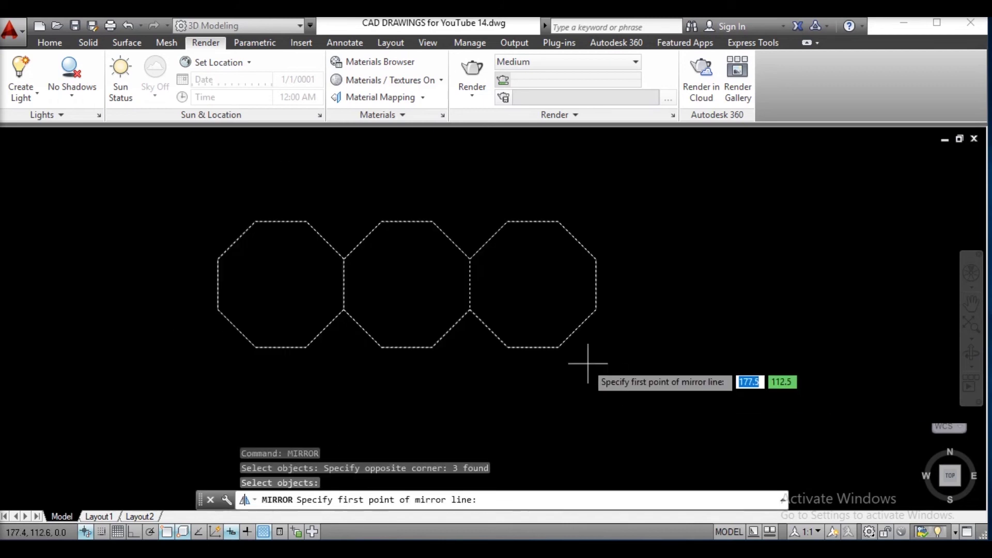
click(559, 347)
click(240, 345)
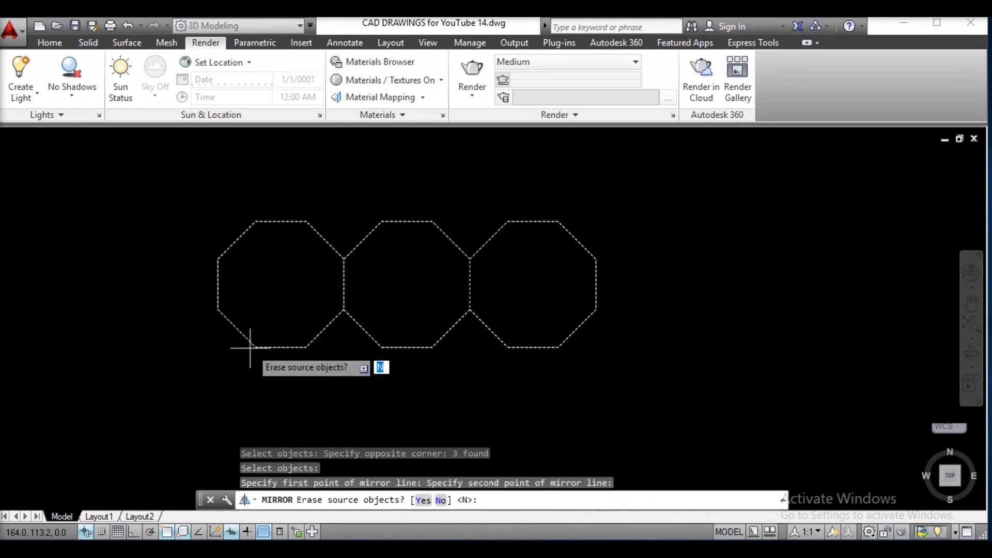
key(Return)
key(Return)
mouse_move(397, 335)
middle_down()
mouse_move(354, 255)
mouse_move(366, 292)
middle_up()
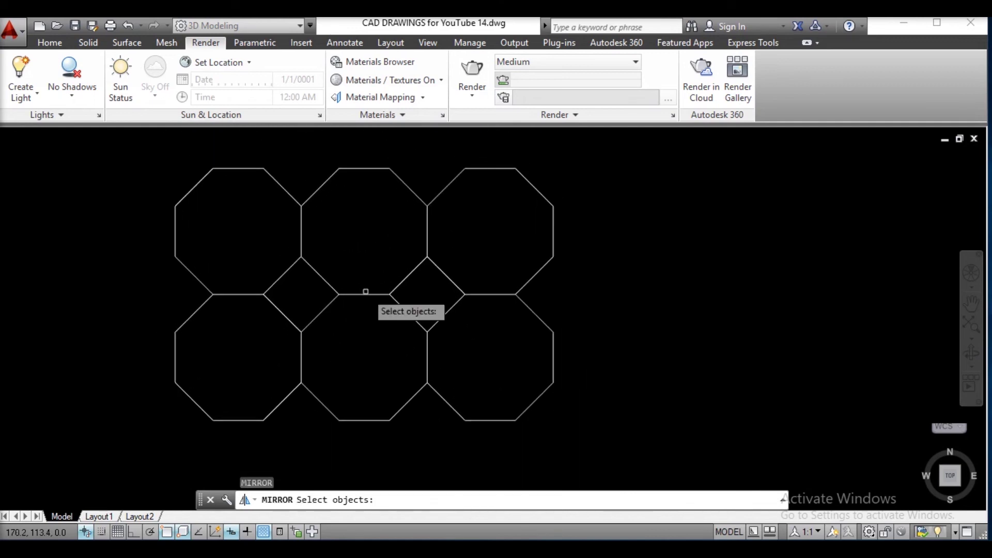
key(Escape)
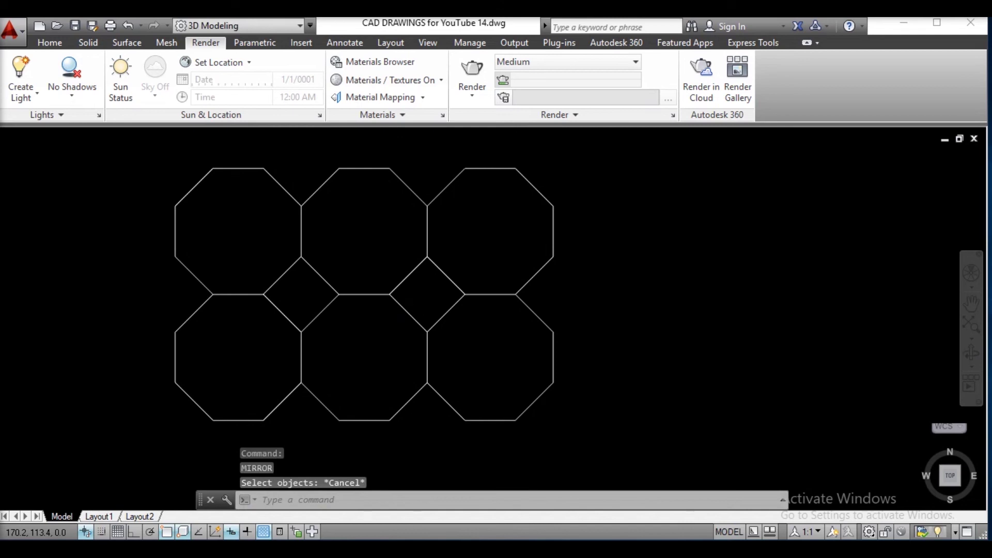
Mirror all six octagons about the bottom edge of the lower row, keeping the source objects.
key(Return)
click(120, 138)
click(574, 437)
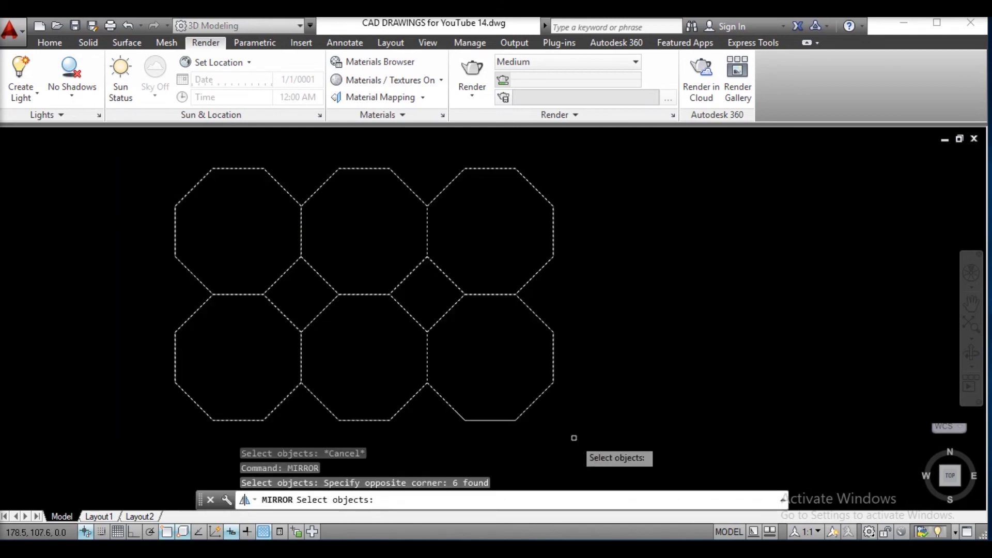
key(Return)
click(516, 420)
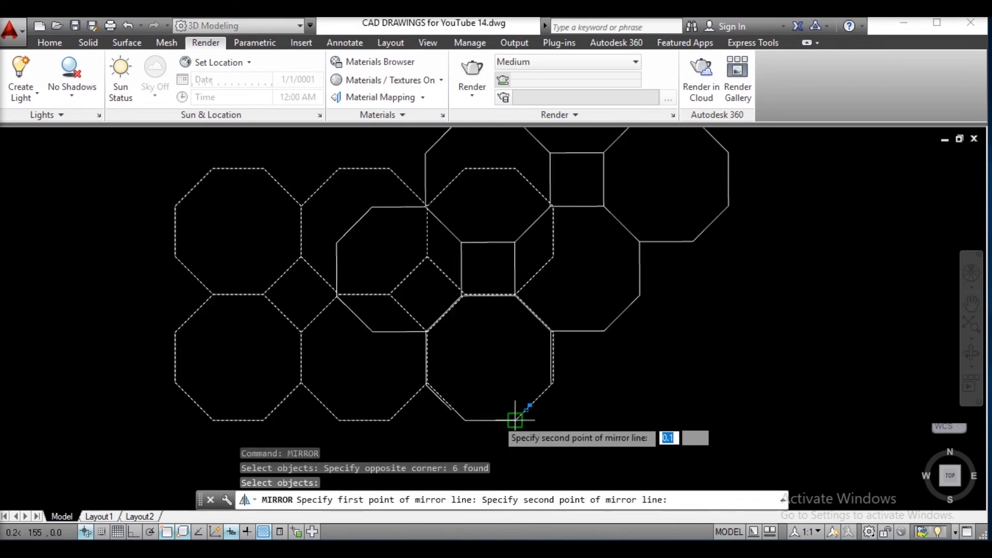
click(213, 420)
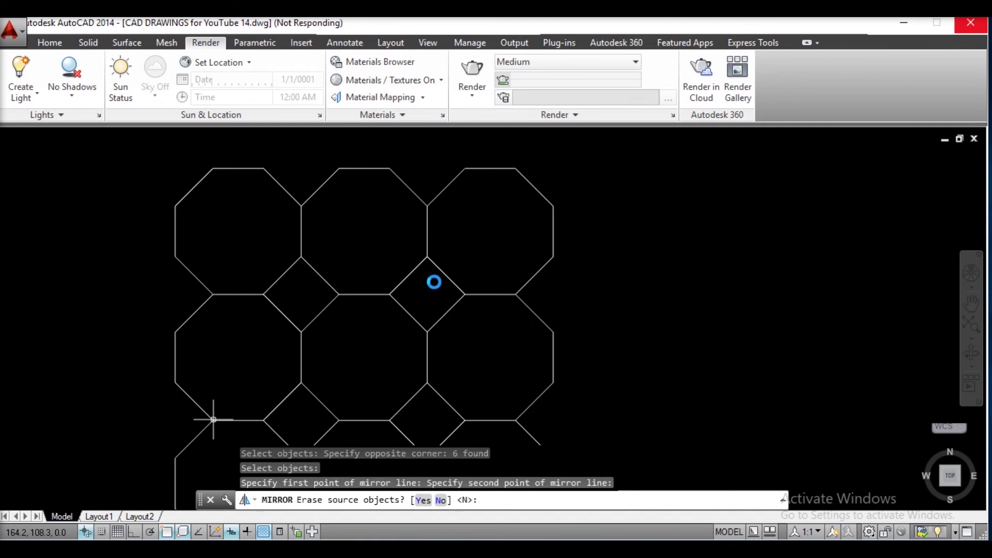
key(Return)
key(Return)
scroll(348, 308, down, 4)
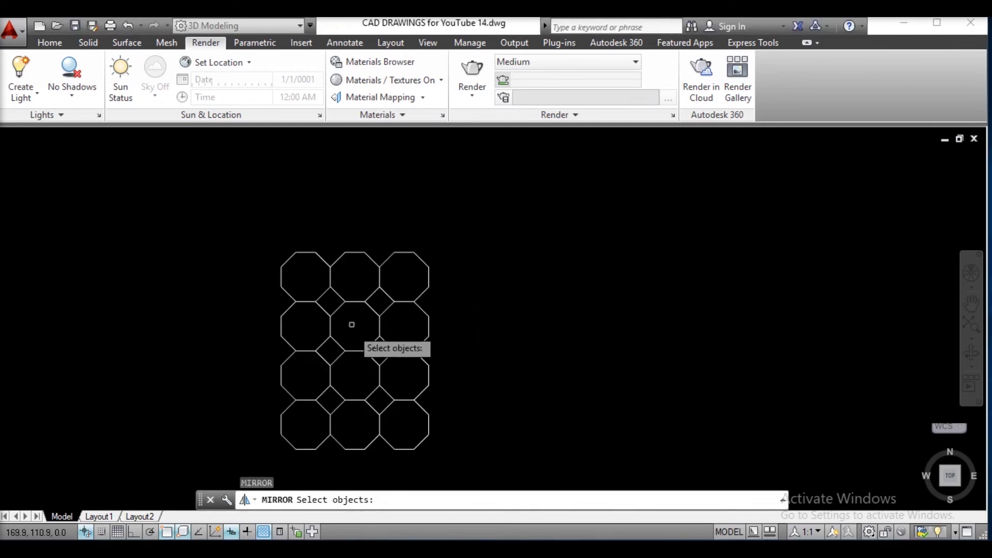
scroll(381, 274, up, 3)
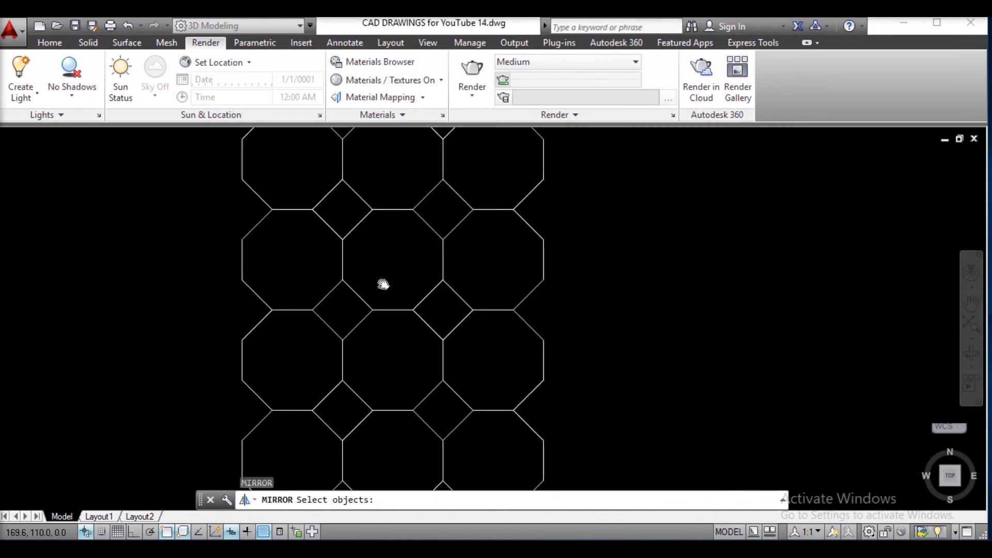
scroll(382, 284, down, 2)
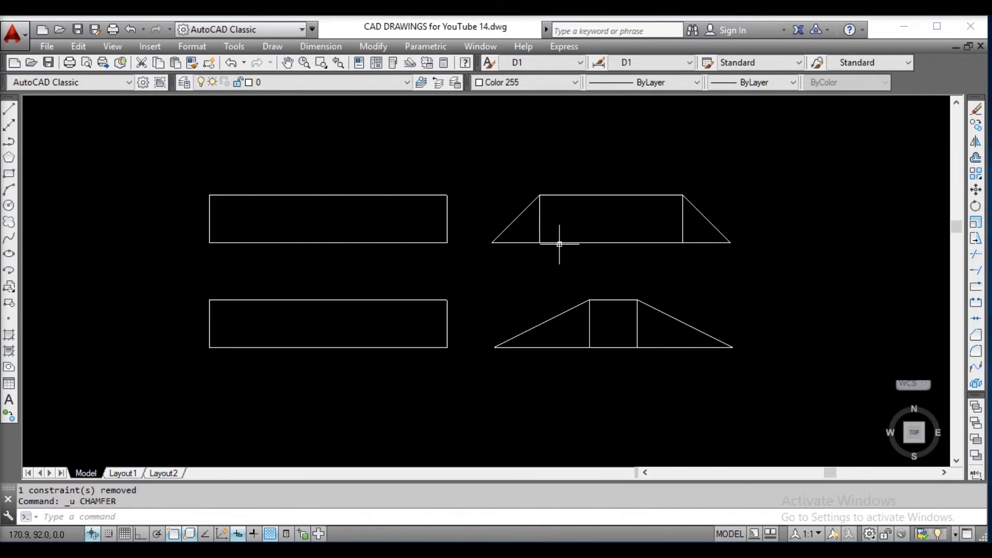
Measure the base and height of the left triangle in the upper trapezoid with the Dist command.
scroll(532, 226, up, 5)
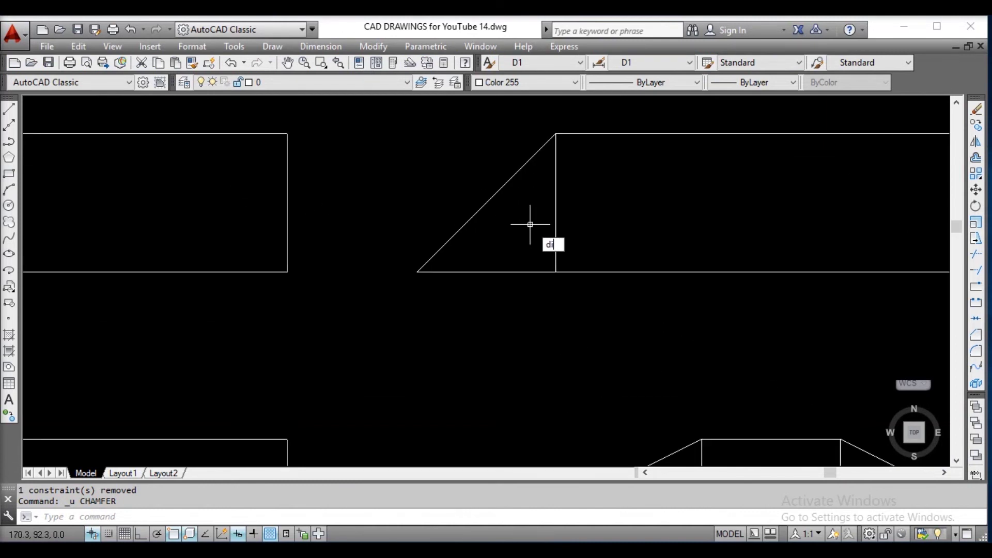
key(Return)
click(417, 271)
click(556, 272)
key(Return)
click(555, 271)
click(556, 134)
key(Return)
scroll(549, 246, down, 7)
scroll(571, 283, up, 4)
click(545, 203)
key(Escape)
Measure the base and height of the left triangle in the lower trapezoid with the Dist command.
text(di)
key(Return)
click(479, 355)
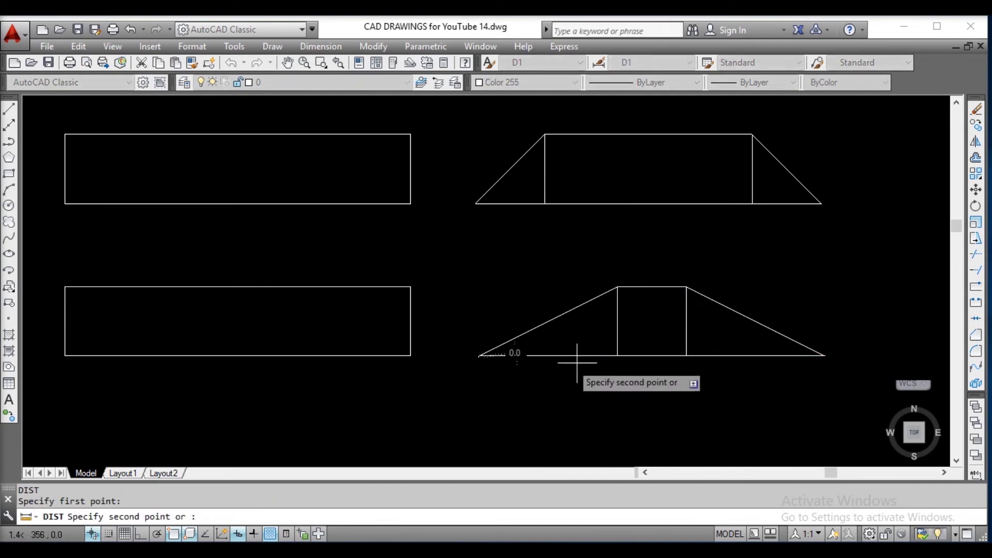
click(616, 355)
key(Return)
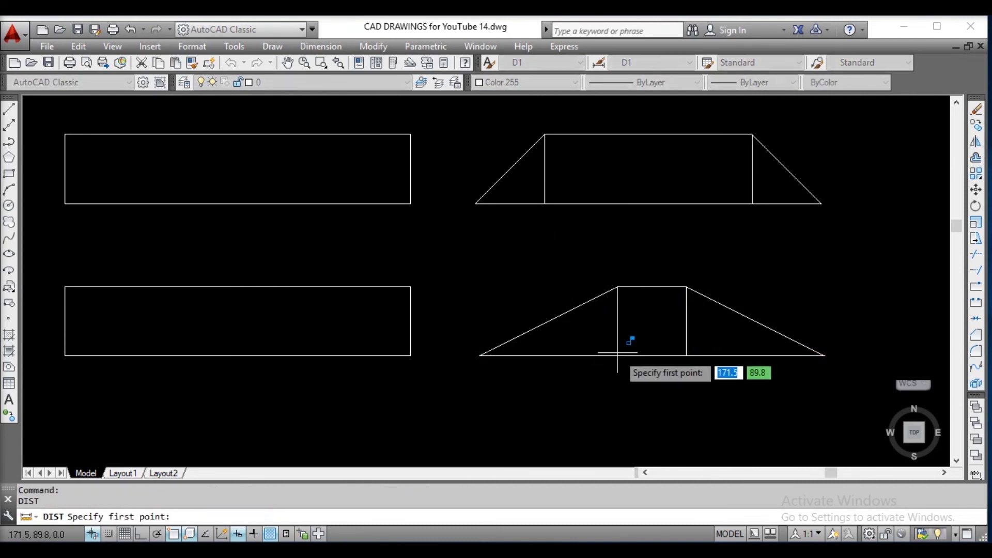
click(617, 355)
click(617, 287)
key(Return)
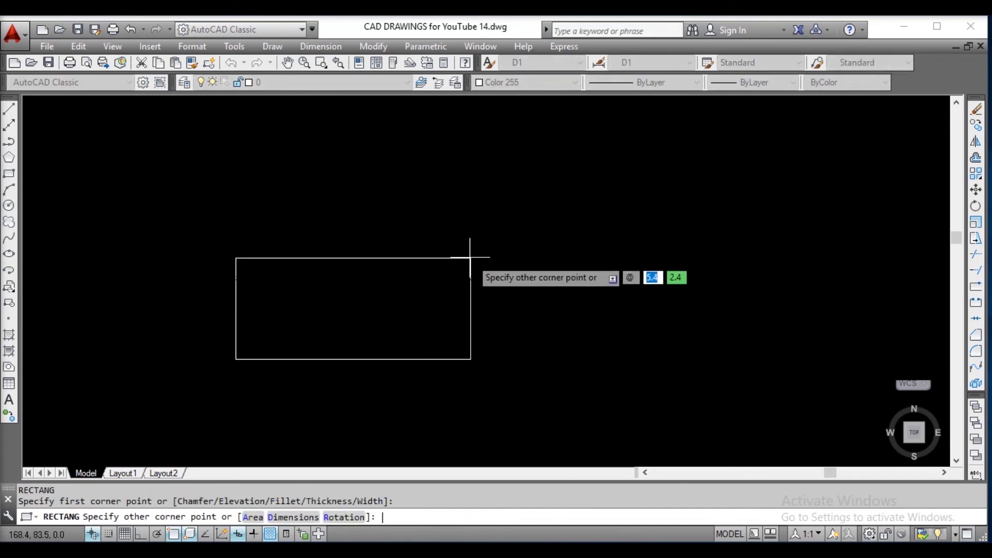
Draw a 5 by 1 rectangle in the empty drawing area.
text(,1)
key(Return)
middle_drag(368, 308, 365, 222)
Copy the rectangle to a position about 2 units below the original.
text(co)
key(Return)
click(182, 160)
click(473, 298)
key(Return)
click(227, 207)
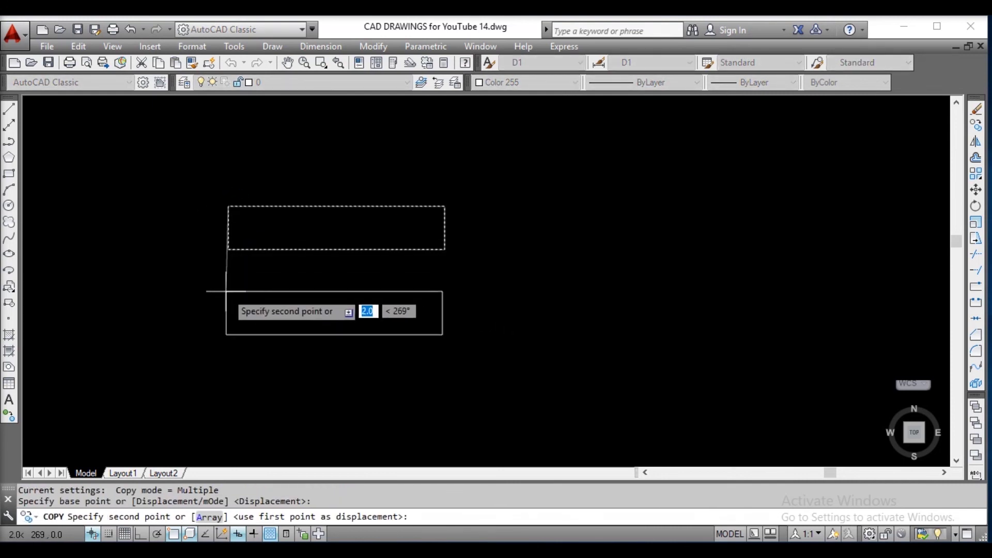
click(230, 297)
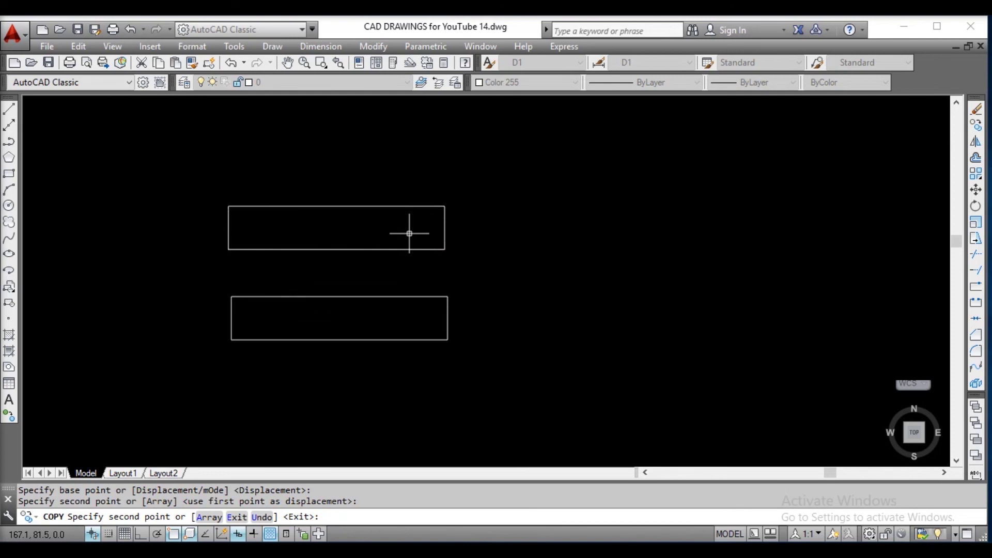
key(Escape)
text(cp)
key(Return)
text(chamfer)
key(Return)
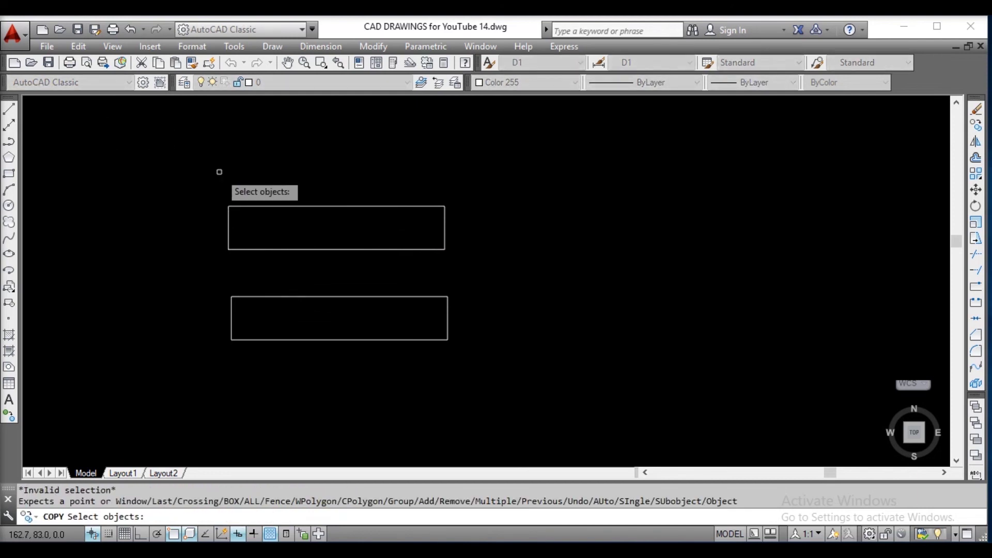
key(Escape)
Chamfer the upper-left corner of the upper rectangle with both distances set to 1.
text(chamfer)
key(Return)
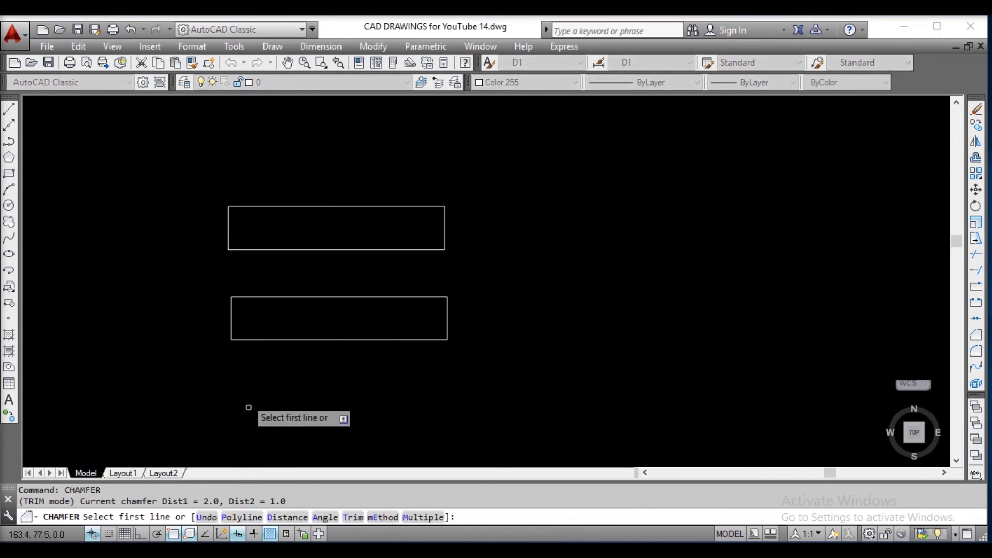
click(288, 516)
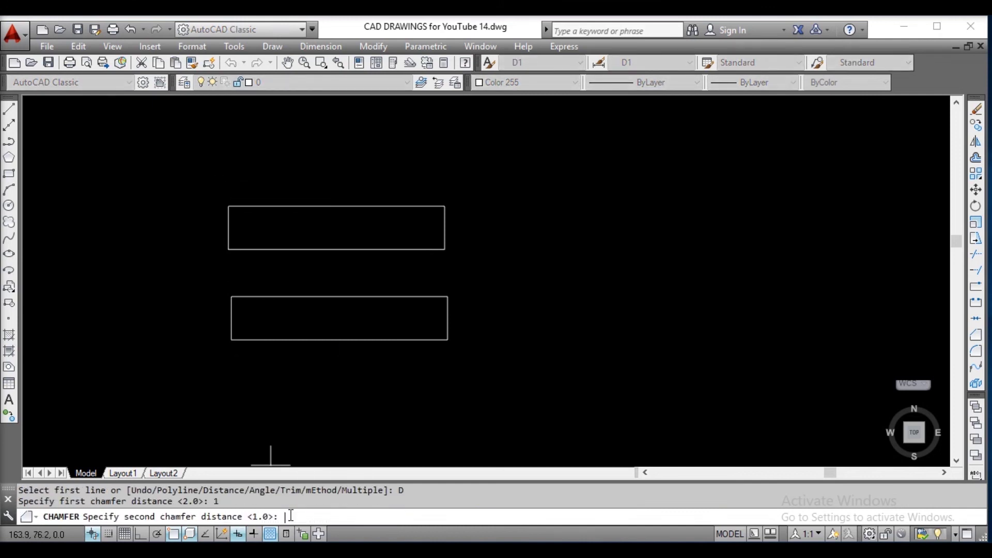
key(Return)
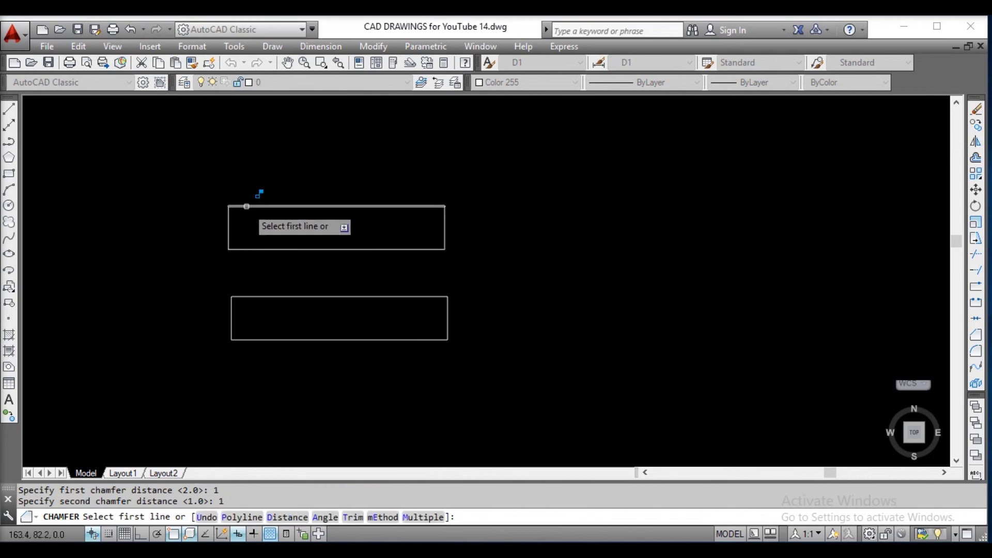
click(241, 207)
click(229, 228)
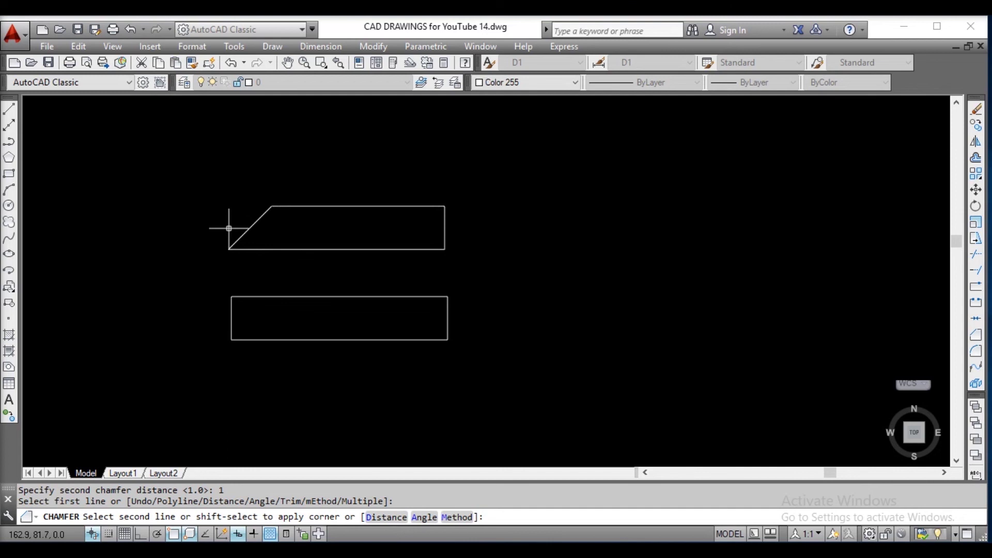
Chamfer the upper-right corner of the upper rectangle with both distances kept at 1.
key(Return)
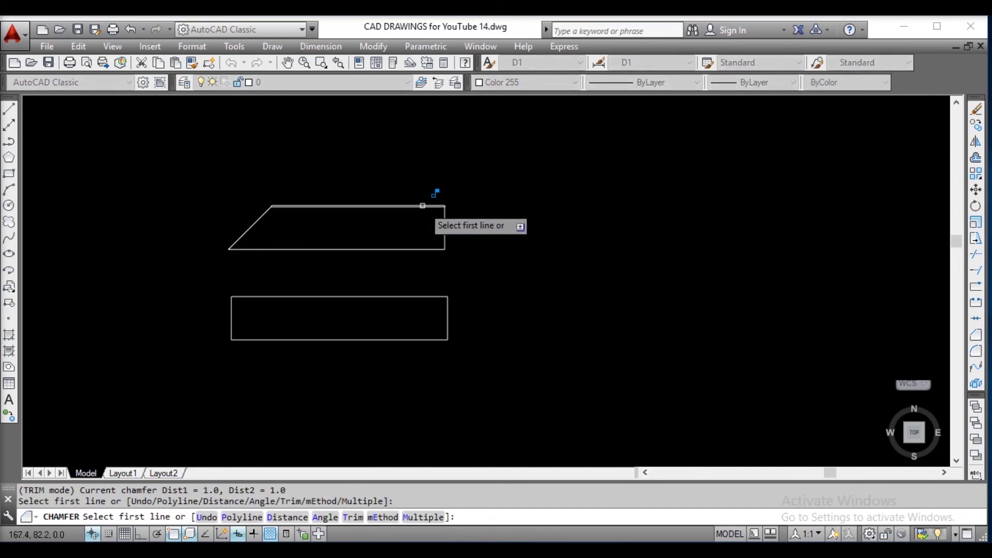
click(420, 206)
click(443, 226)
scroll(347, 321, up, 5)
middle_drag(397, 291, 381, 323)
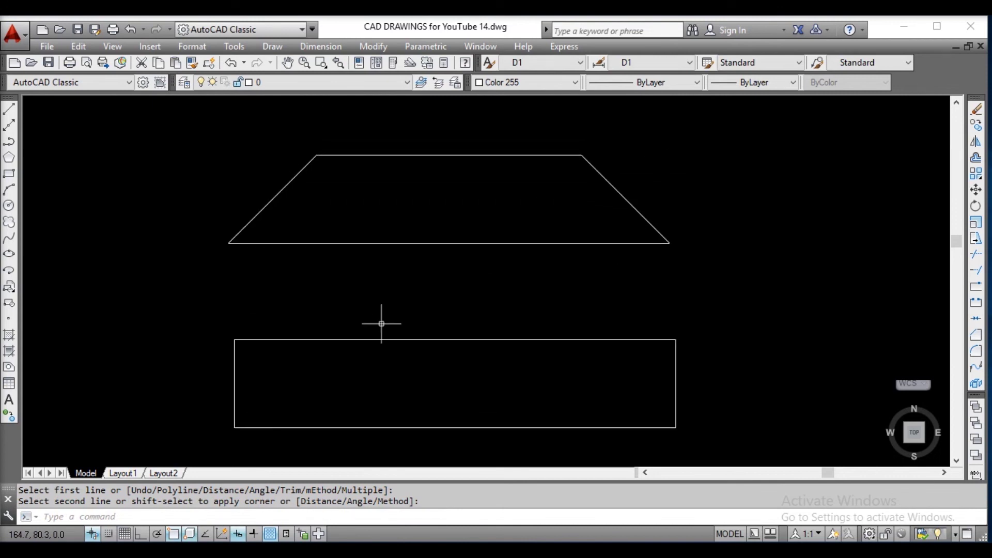
Chamfer the upper-left corner of the lower rectangle with distance 2 along the top edge and 1 along the side.
middle_drag(367, 310, 368, 290)
key(Return)
text(D)
key(Return)
key(Return)
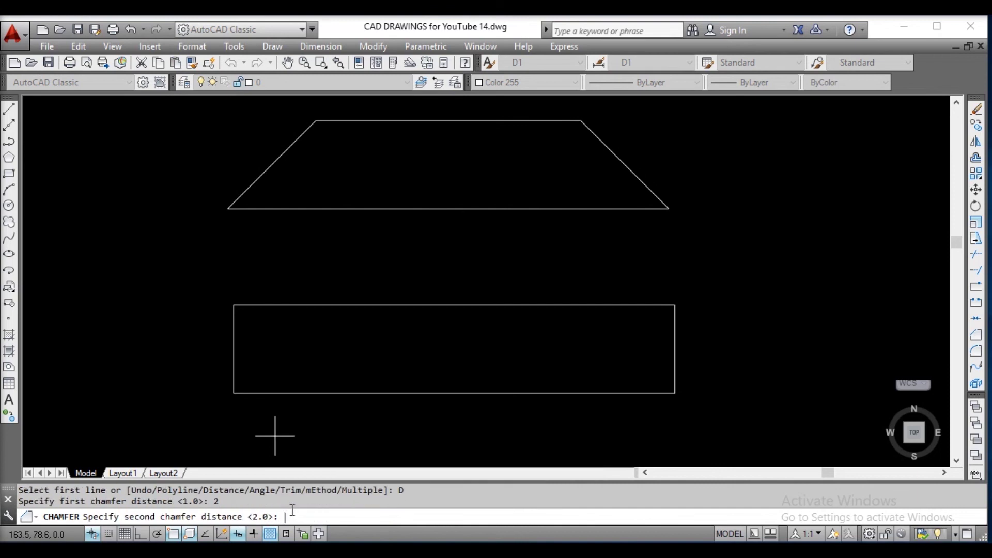
text(1)
key(Return)
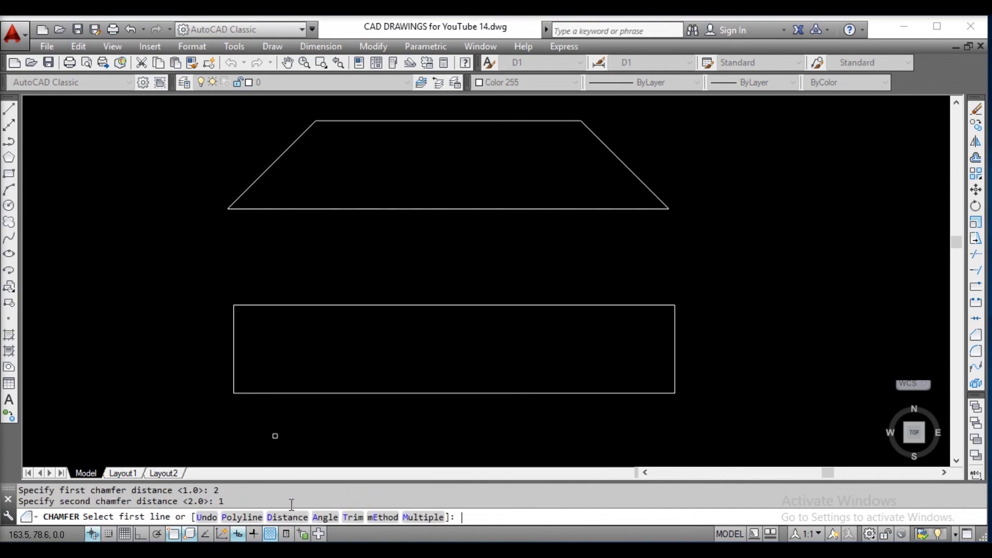
click(312, 305)
click(233, 360)
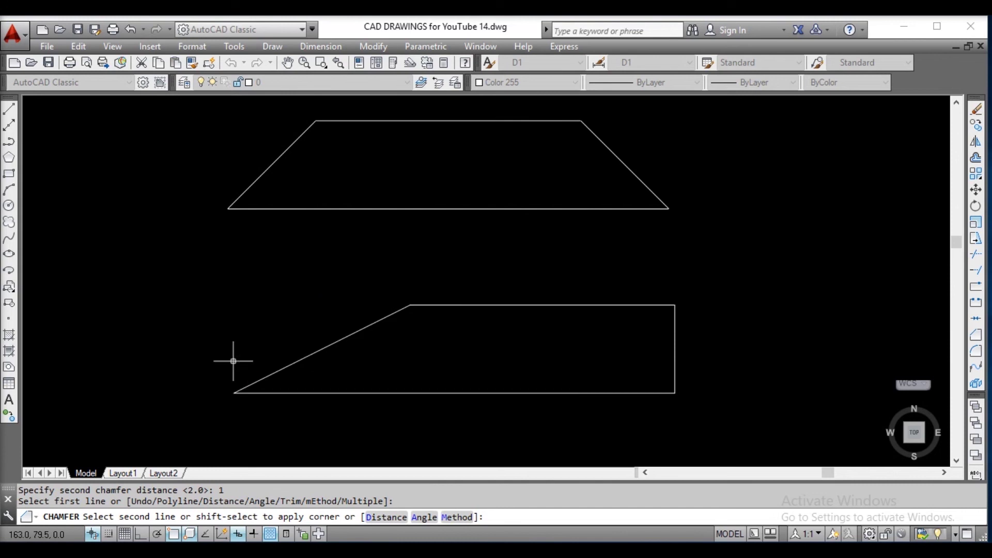
Chamfer the upper-right corner of the lower rectangle with the same distances, 2 along the top and 1 down the side.
key(Return)
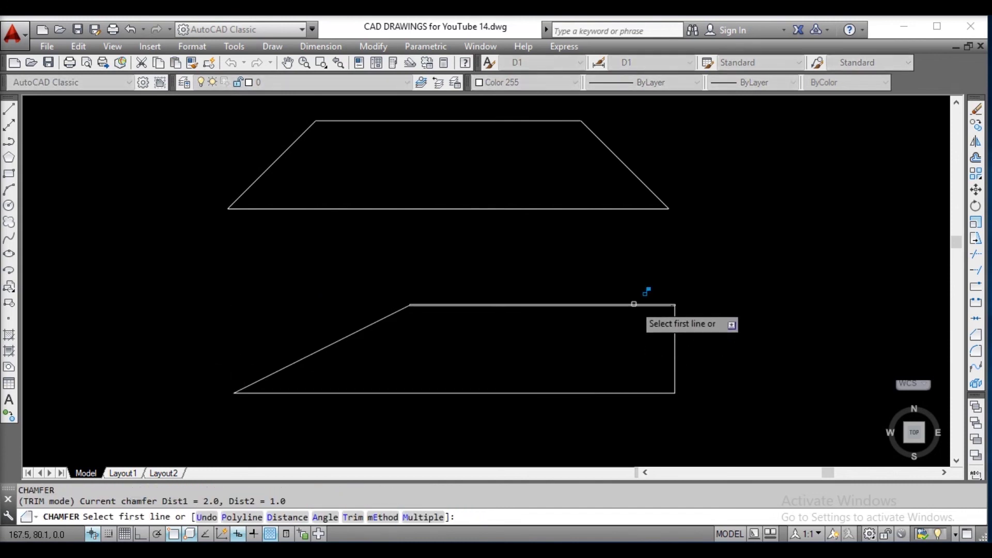
click(634, 304)
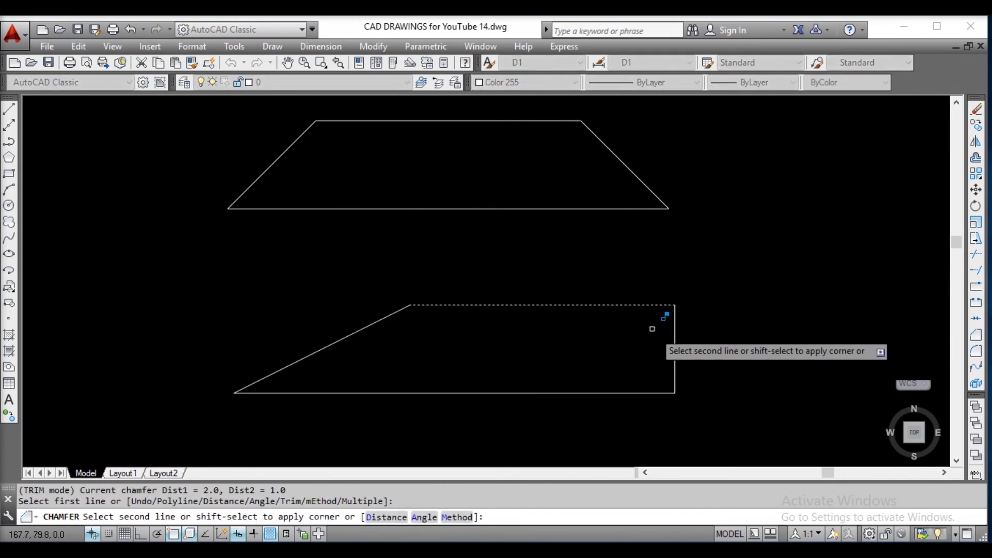
click(673, 370)
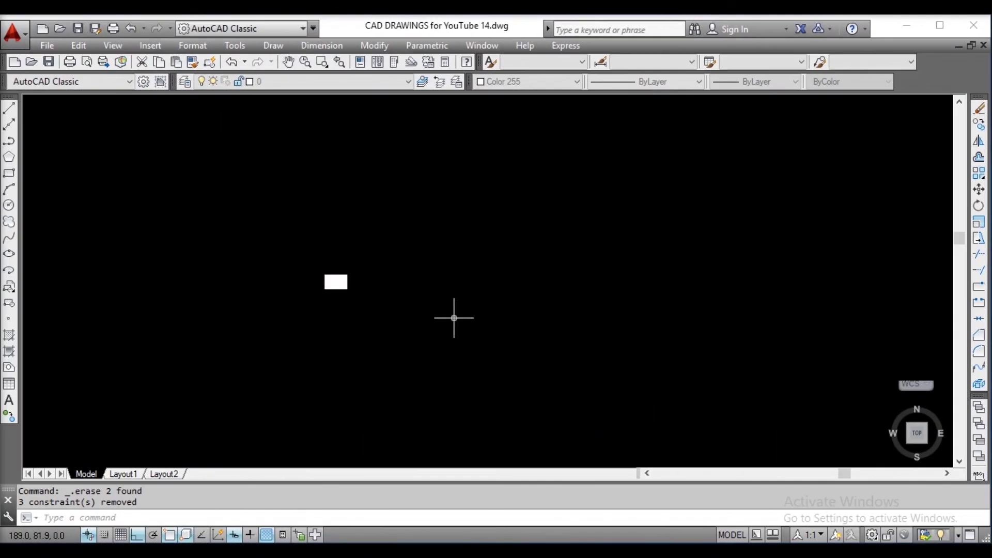
Draw a stepped line in the empty area: 5 units to the right, 1 unit down, and 2.5 units to the right.
text(l)
key(Return)
click(169, 211)
text(5)
text(1)
key(Return)
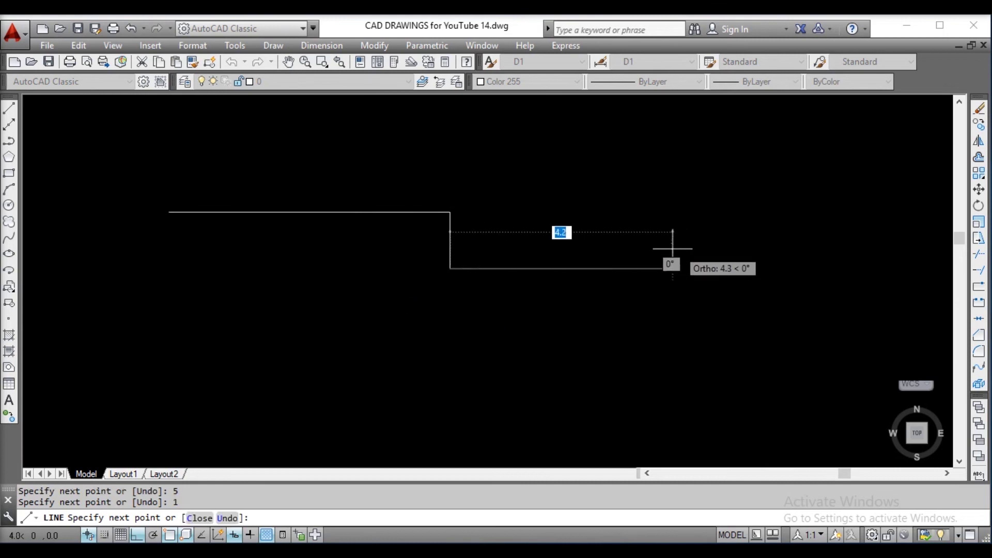
middle_drag(538, 277, 504, 282)
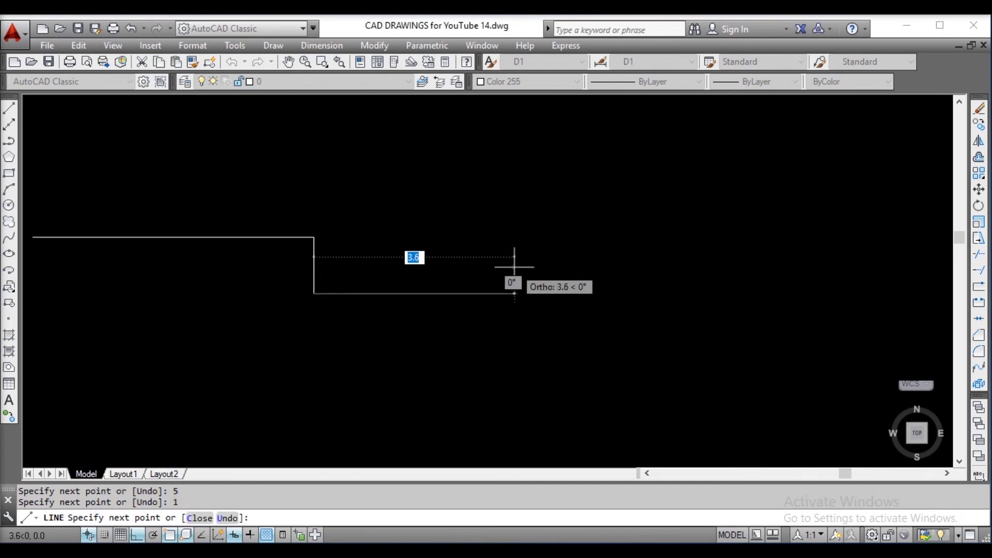
text(2.5)
key(Return)
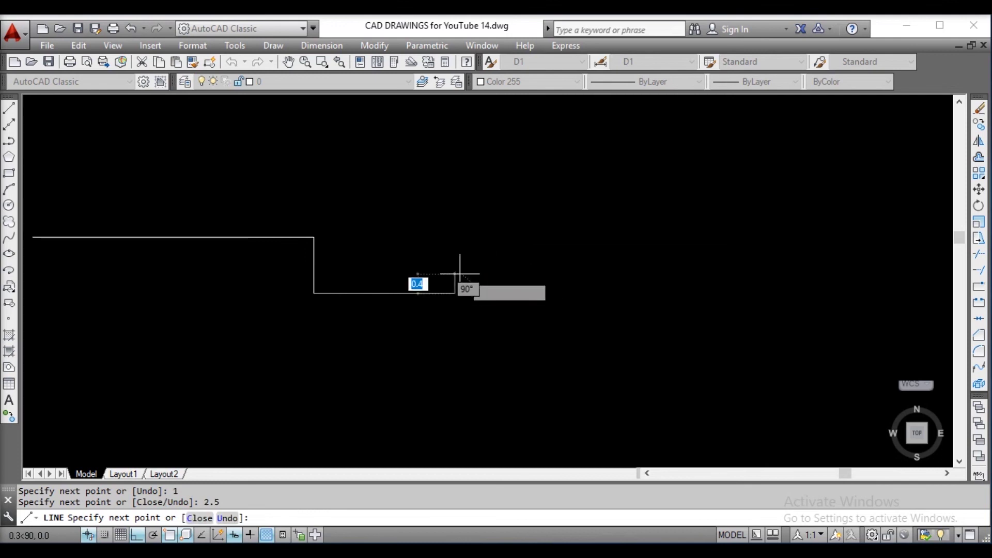
key(Return)
Mirror the stepped line about a vertical axis through its lower right endpoint, keeping the original.
middle_drag(454, 266, 551, 249)
text(mirr)
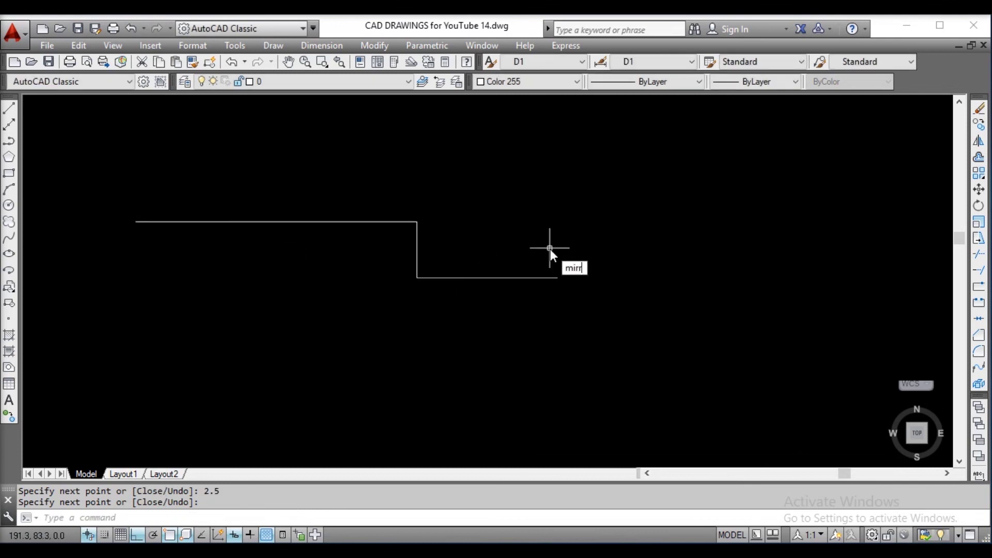
text(or)
key(Return)
click(111, 174)
click(665, 344)
key(Return)
click(559, 278)
click(562, 182)
key(Return)
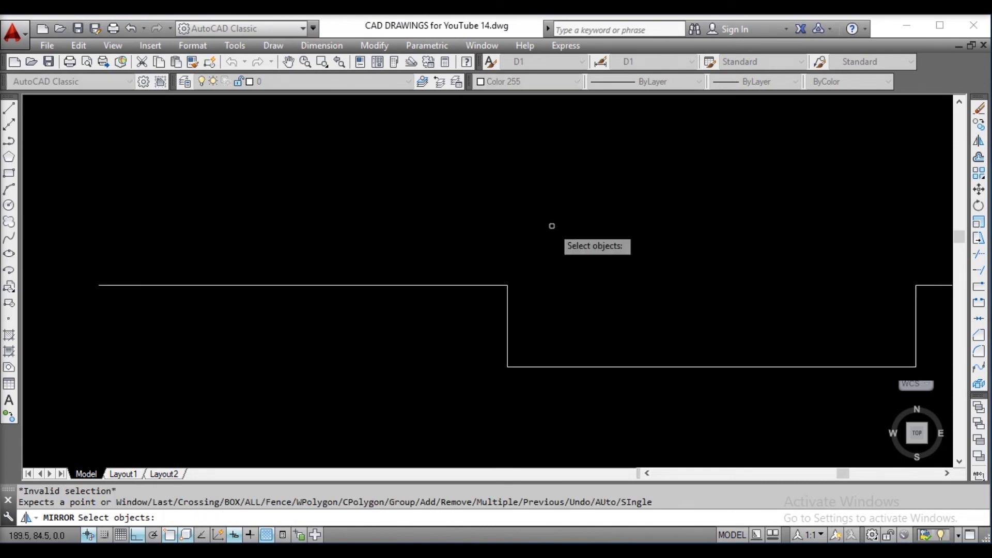
key(Escape)
key(Escape)
Chamfer the upper corner of the left step with distance 2 along the horizontal line and 1 along the vertical.
key(Return)
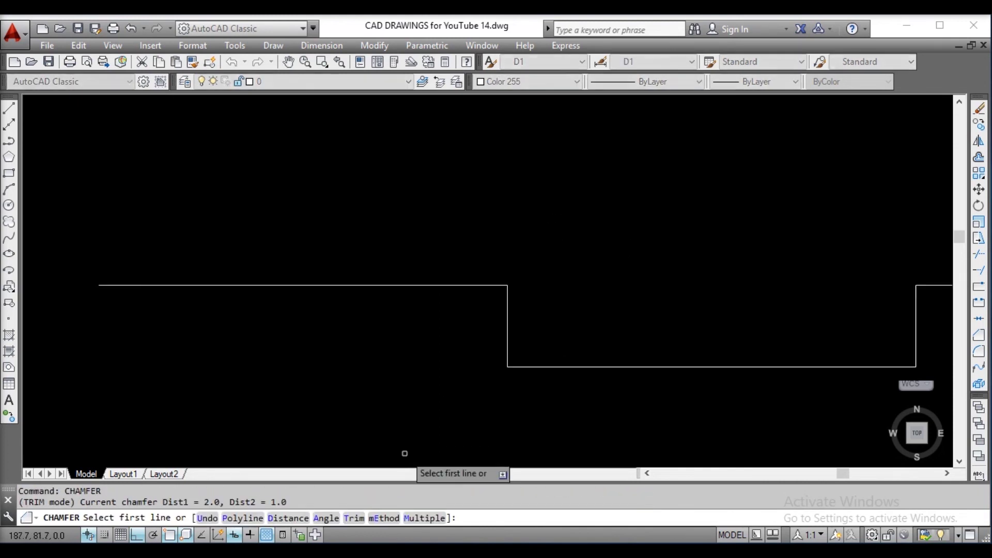
text(d)
key(Return)
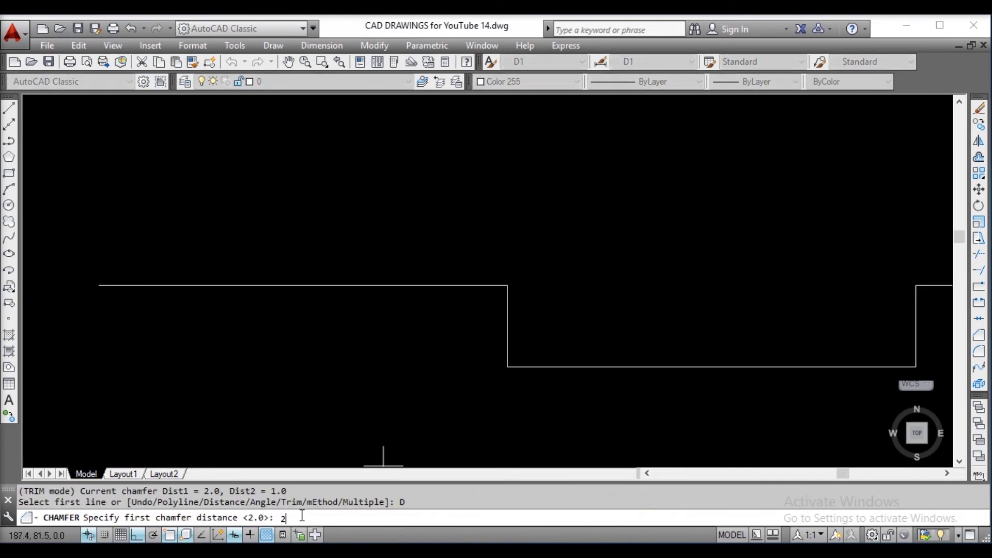
text(2)
key(Return)
text(1)
key(Return)
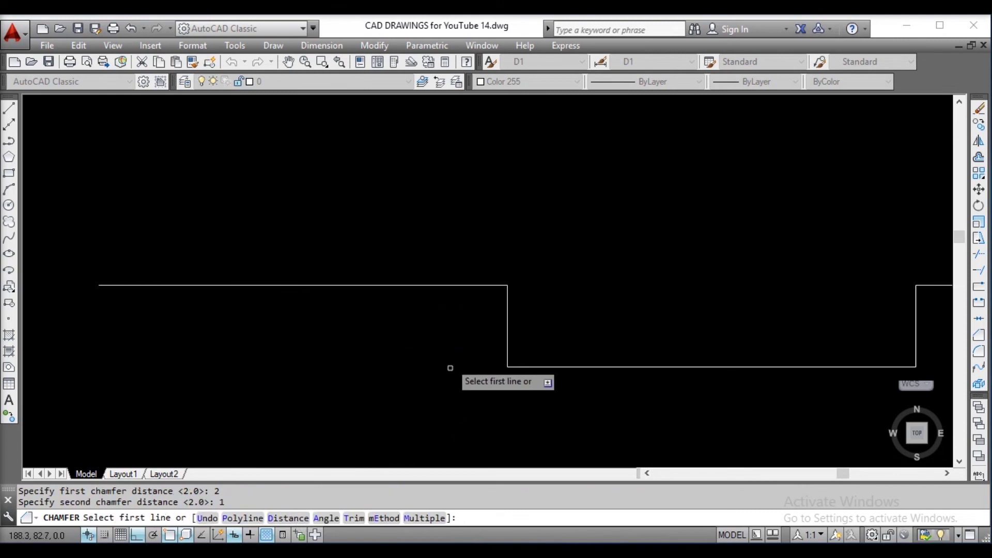
click(443, 287)
click(507, 323)
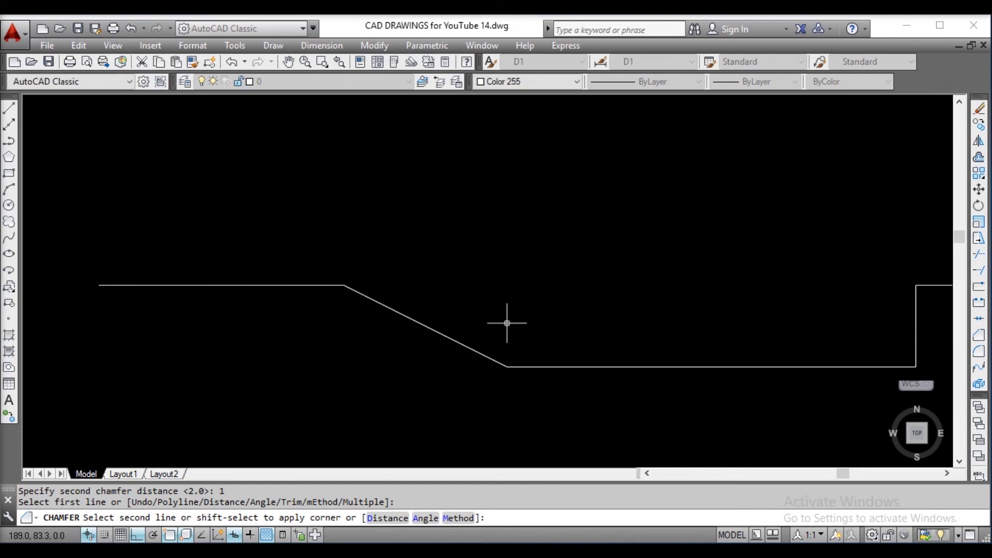
Chamfer the upper corner of the right step with the same distances, 2 horizontally and 1 vertically.
middle_drag(562, 409, 470, 409)
middle_drag(664, 351, 459, 346)
key(Return)
click(676, 280)
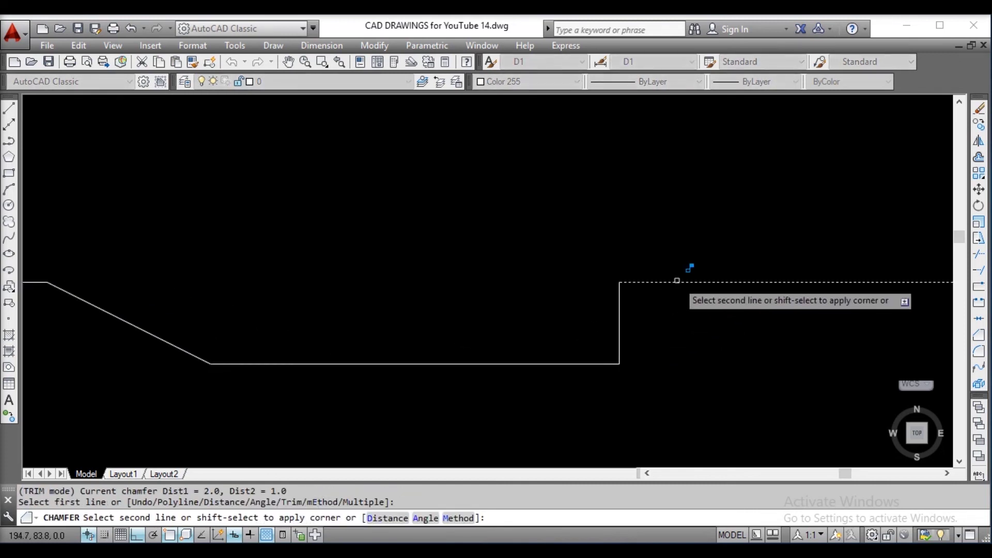
click(619, 325)
scroll(619, 326, down, 2)
mouse_move(588, 321)
middle_down()
mouse_move(642, 284)
mouse_move(588, 315)
middle_up()
mouse_move(554, 207)
middle_down()
mouse_move(532, 305)
mouse_move(532, 273)
mouse_move(509, 258)
middle_up()
scroll(284, 345, up, 3)
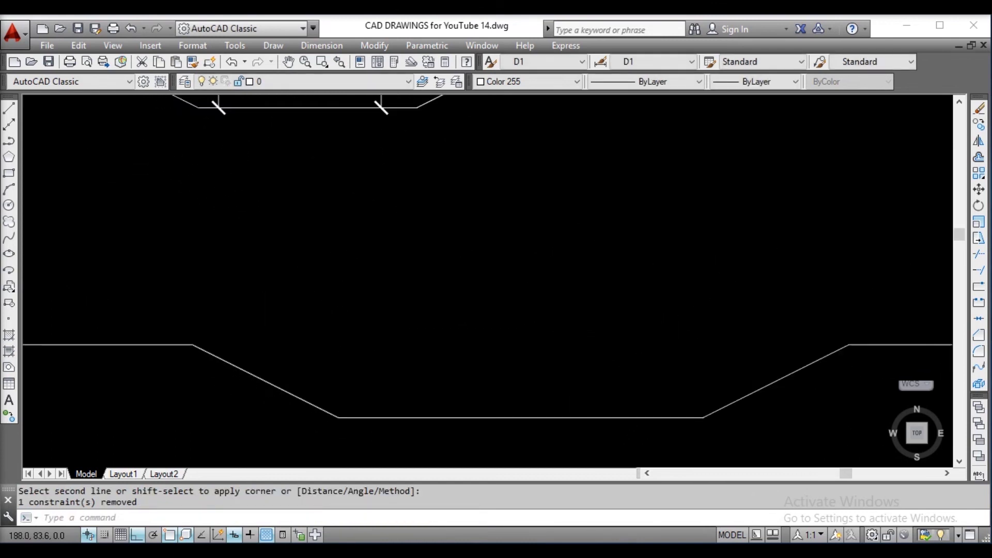
key(Escape)
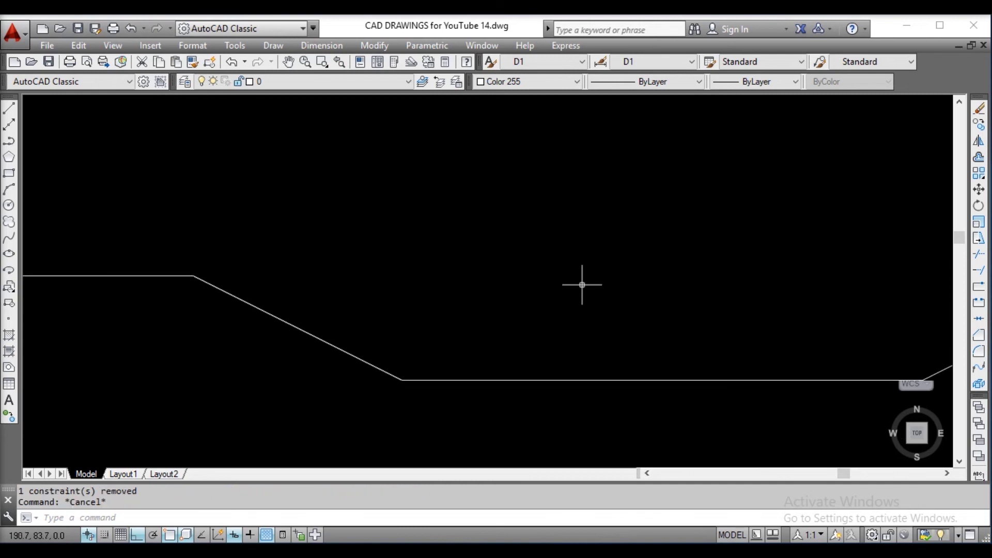
Draw horizontal helper lines inward from the slope tops and vertical ones up from the lower corners so they cross on both sides.
text(l)
key(Return)
click(194, 277)
mouse_move(787, 263)
middle_down()
mouse_move(483, 255)
mouse_move(524, 239)
mouse_move(50, 220)
middle_up()
scroll(483, 254, up, 2)
key(Escape)
key(Escape)
Place a point at the intersection of the helper lines above each lower corner of the channel.
text(point)
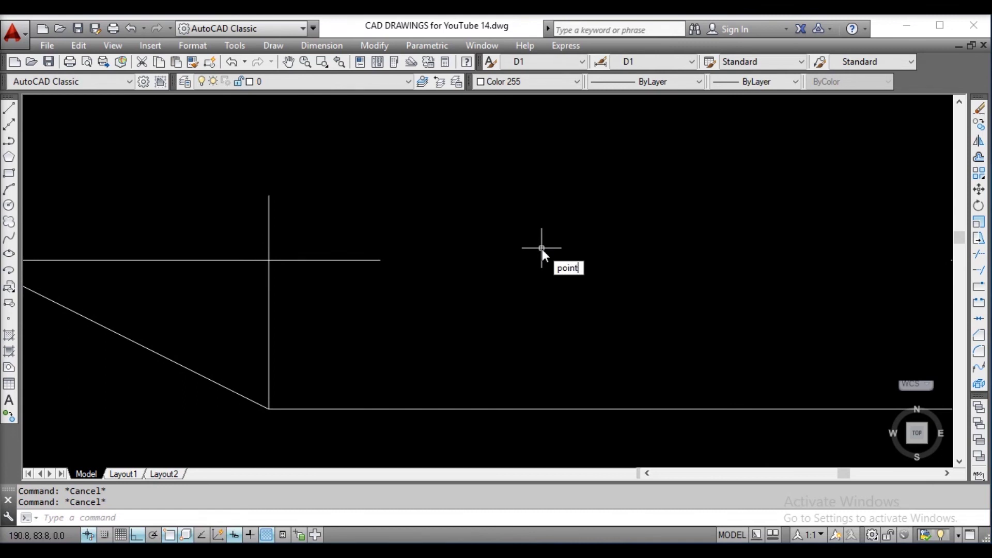
key(Return)
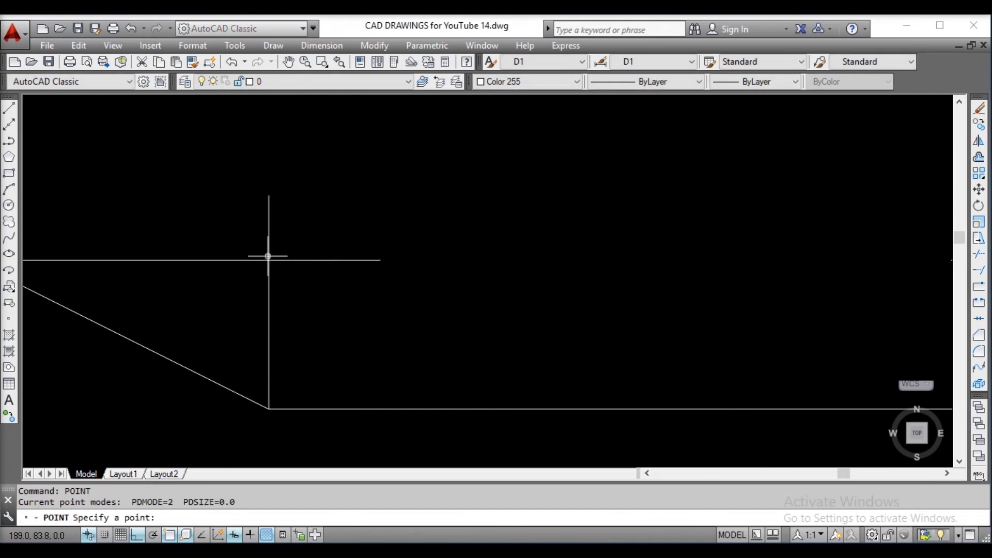
click(268, 255)
scroll(691, 250, down, 2)
middle_drag(355, 274, 192, 276)
key(Return)
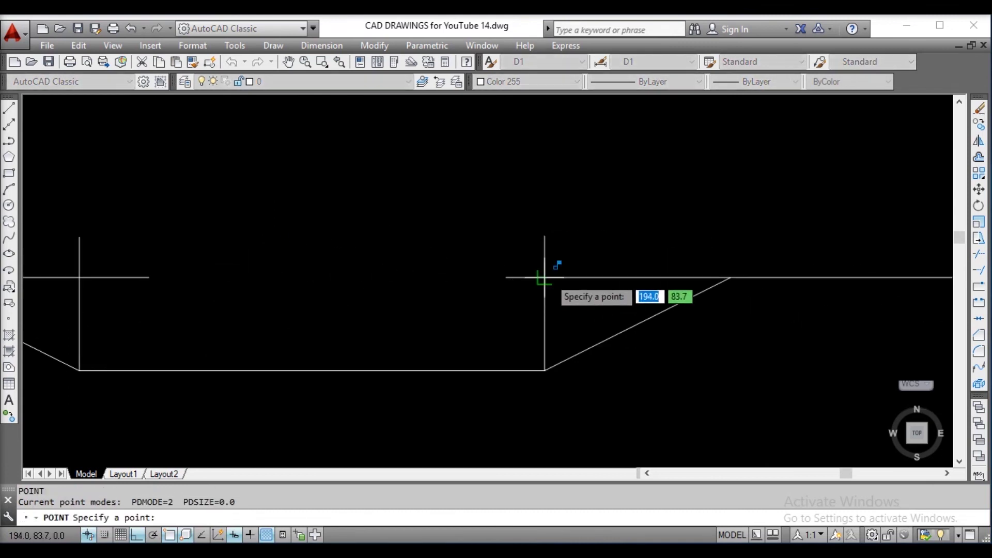
key(Escape)
click(542, 255)
key(Escape)
Erase the horizontal and vertical helper lines on both sides, keeping the two points.
click(559, 277)
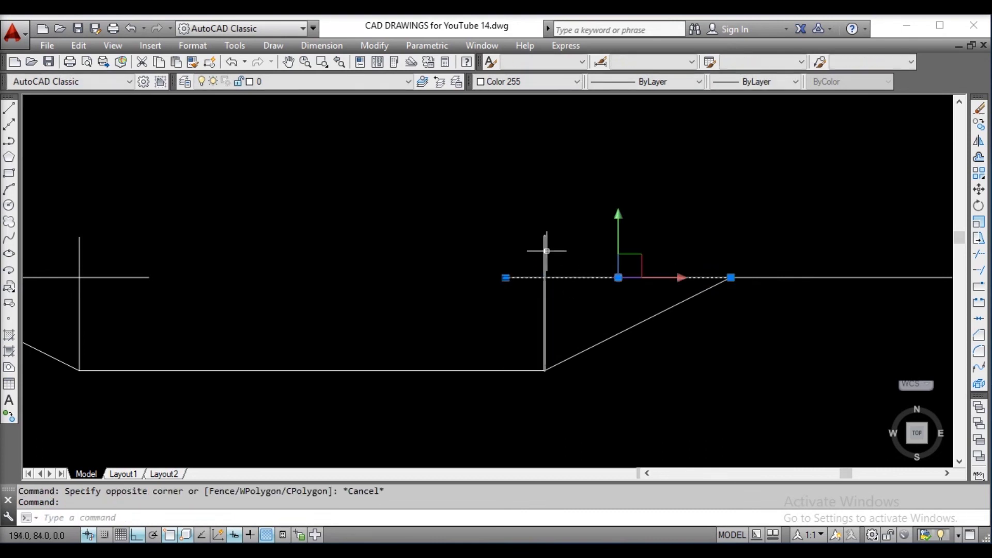
click(545, 251)
key(Delete)
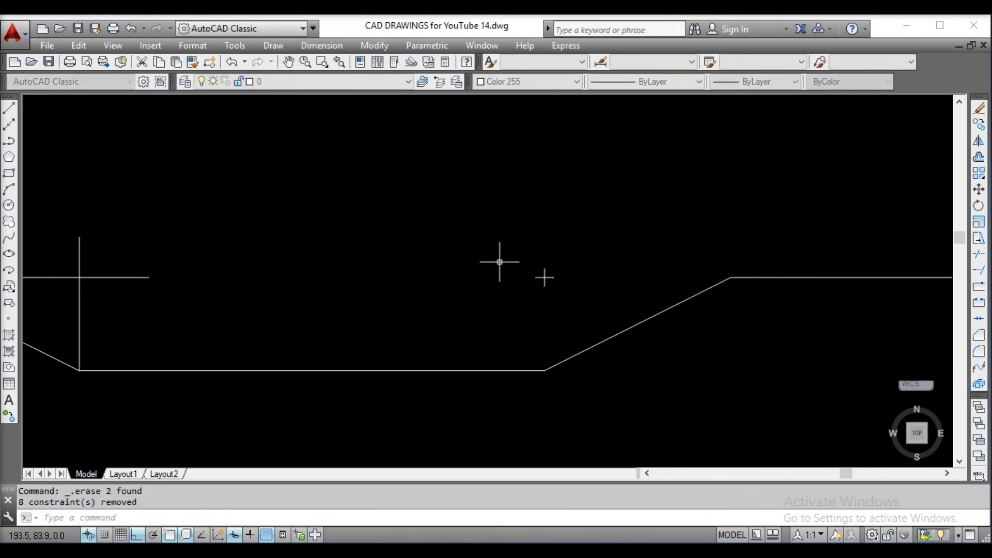
middle_drag(544, 277, 739, 269)
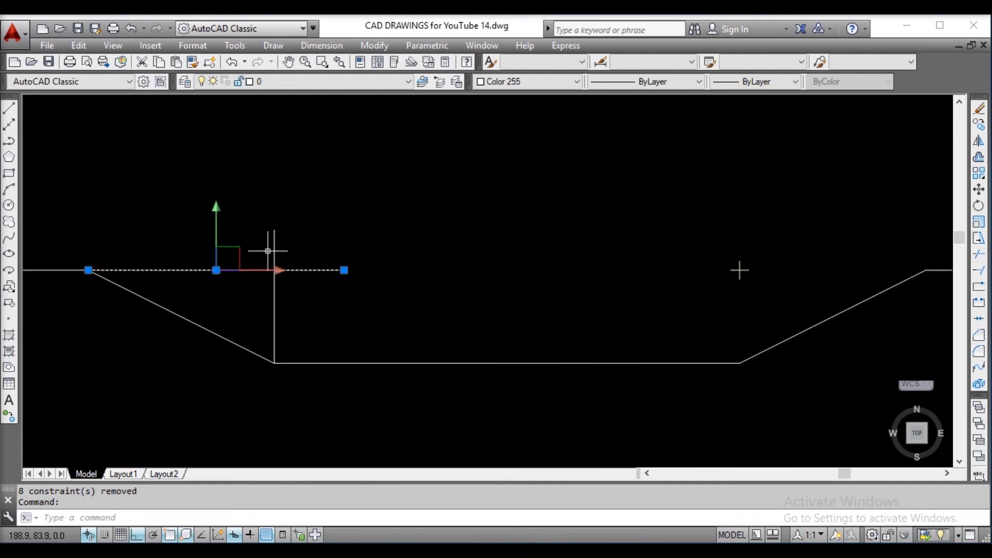
key(Delete)
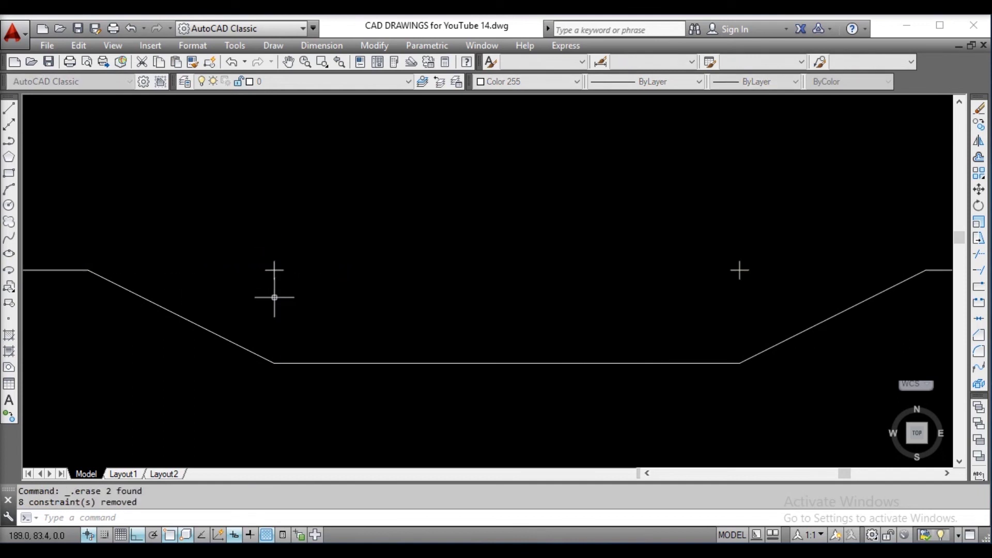
Add a horizontal dimension from the left point to the top of the left slope, keeping the default text.
text(m)
key(Return)
click(274, 270)
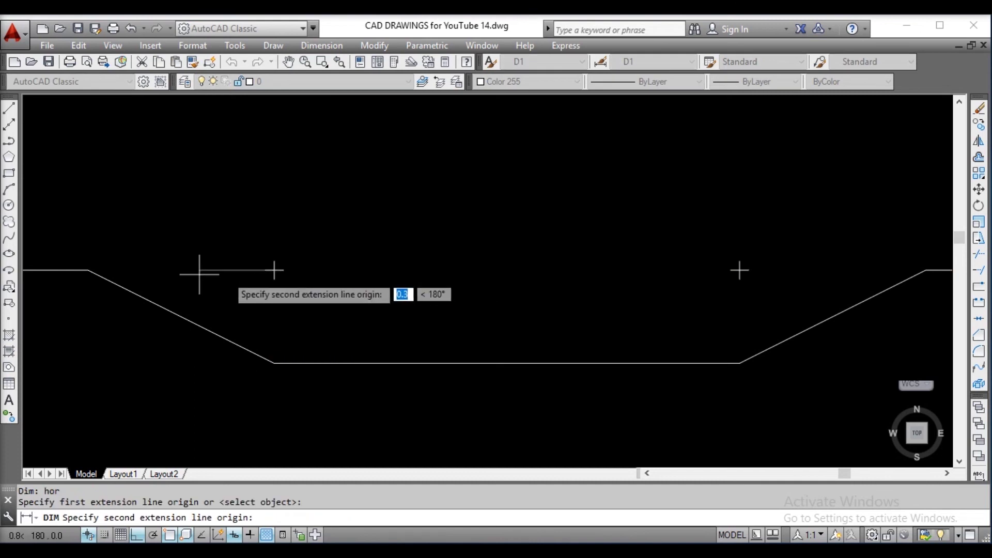
click(89, 269)
text(t)
key(Return)
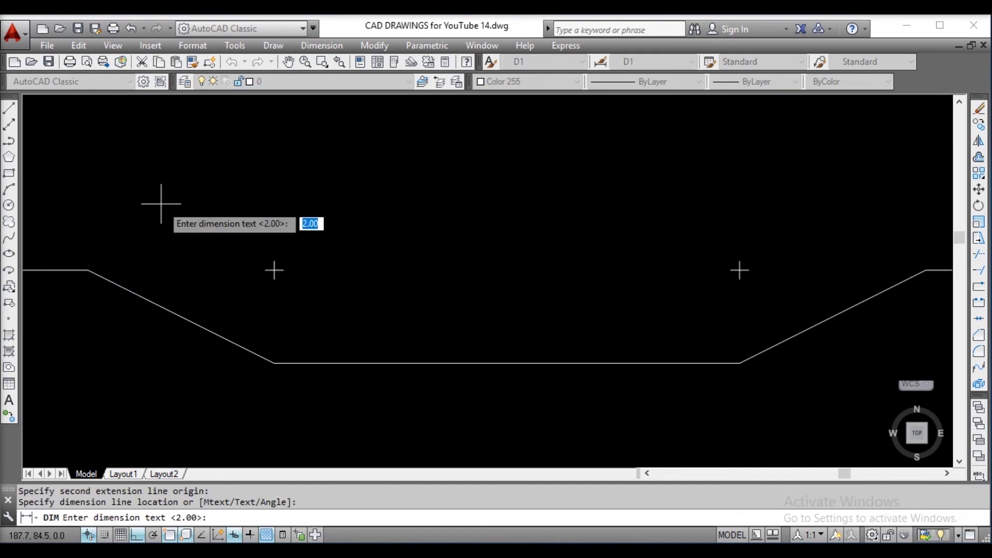
Add a vertical dimension from the left point to the lower corner of the left slope, keeping the default text.
text(ver)
key(Return)
click(274, 270)
click(274, 364)
text(t)
key(Return)
key(Return)
Add a vertical dimension from the right point to the lower corner of the right slope, keeping the default text.
key(Return)
middle_drag(753, 270, 608, 255)
click(587, 255)
click(587, 347)
text(t)
key(Return)
key(Return)
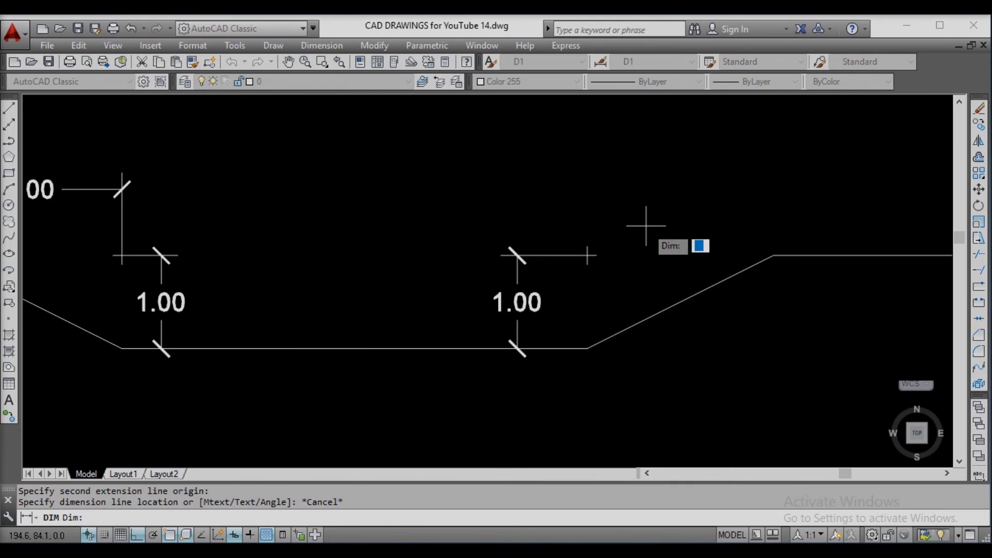
Add a horizontal dimension from the right point to the top of the right slope, placed above the profile with default text.
text(hor)
key(Return)
click(587, 255)
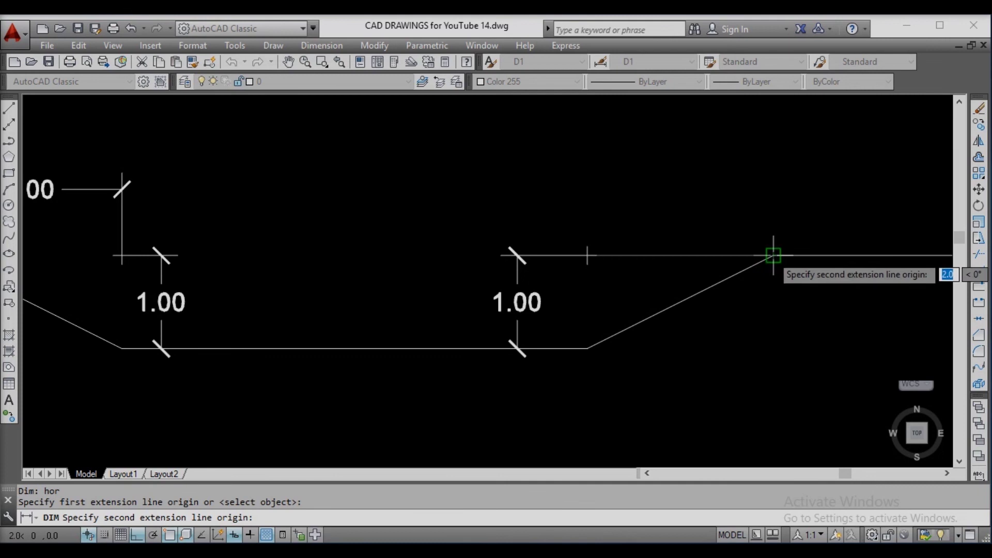
click(774, 255)
click(699, 215)
key(Return)
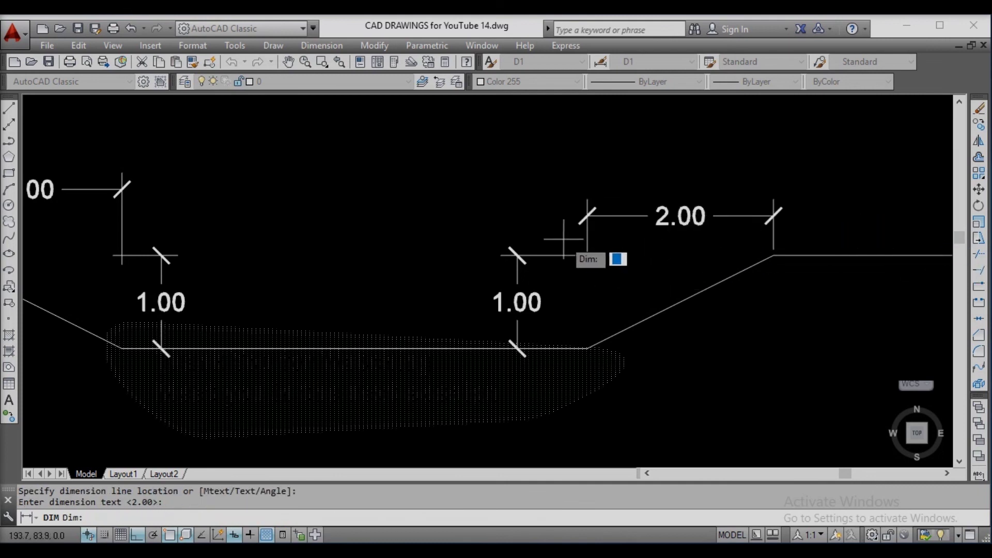
scroll(564, 239, down, 1)
mouse_move(562, 253)
middle_down()
mouse_move(593, 281)
mouse_move(617, 269)
mouse_move(601, 266)
middle_up()
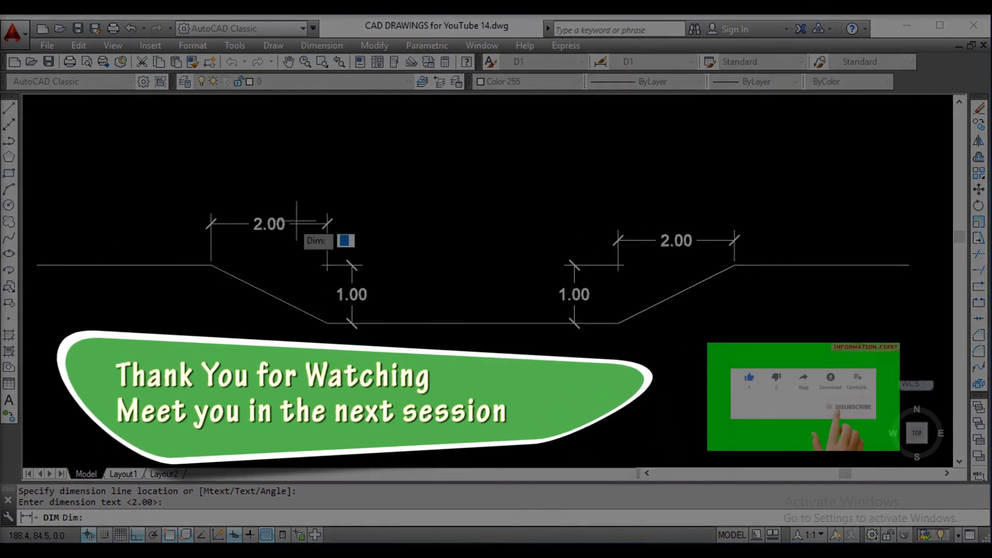